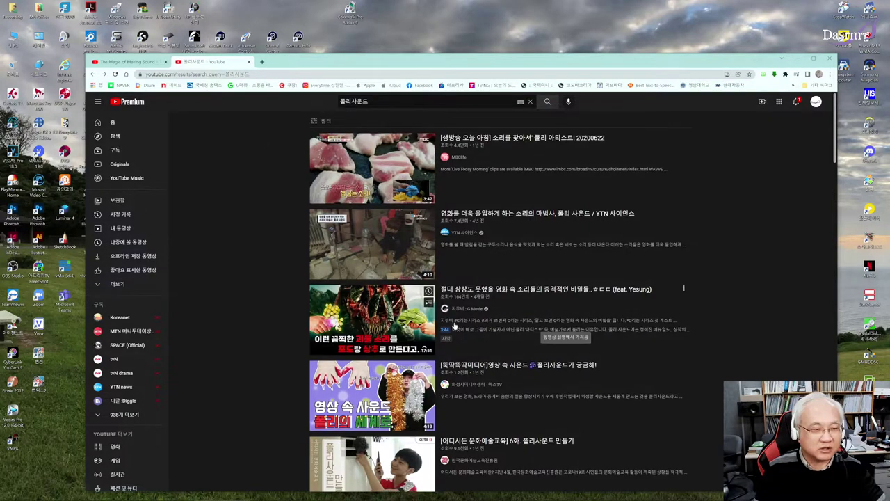
- Scroll the 폴리사운드 results, then switch to the 'The Magic of Making Sound' video tab
scroll(453, 326, "down", 3)
scroll(453, 278, "up", 3)
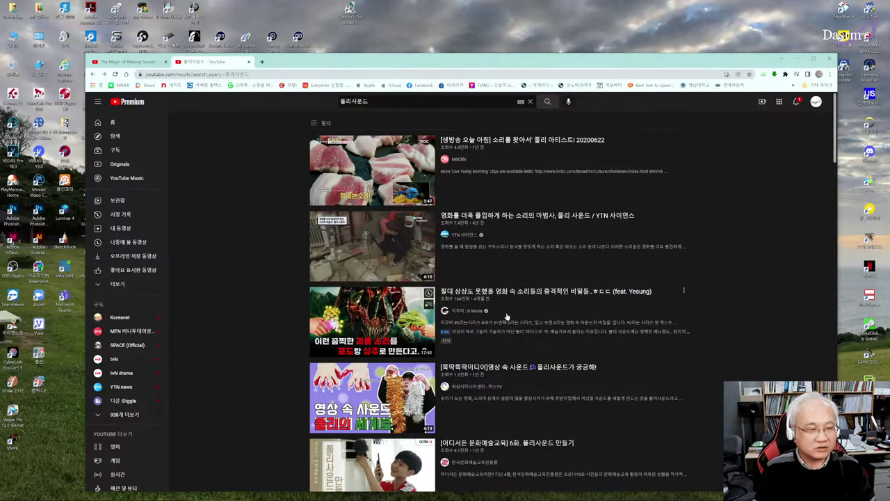
mouse_move(676, 375)
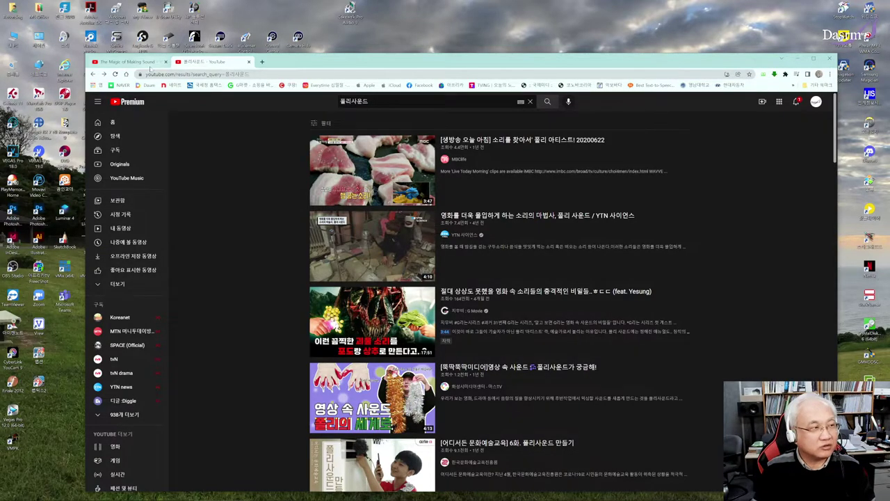
left_click(144, 63)
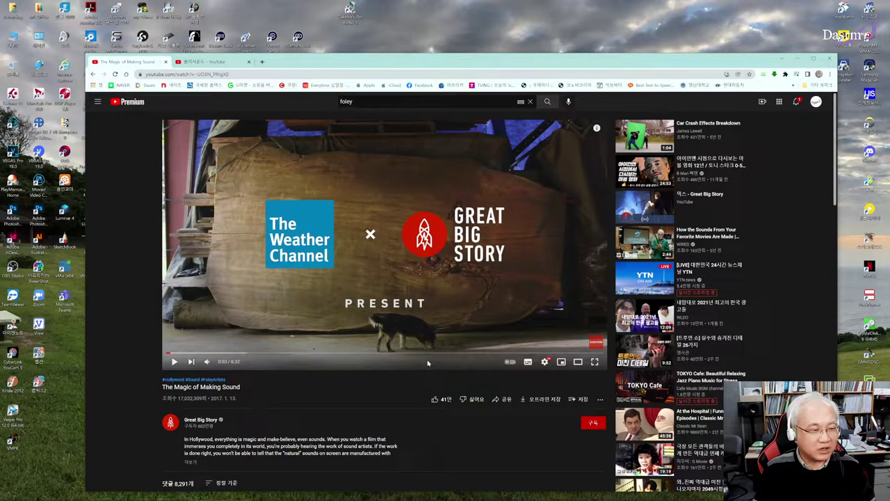
- Play the opening foley scenes of 'The Magic of Making Sound' and pause around 0:23
left_click(174, 361)
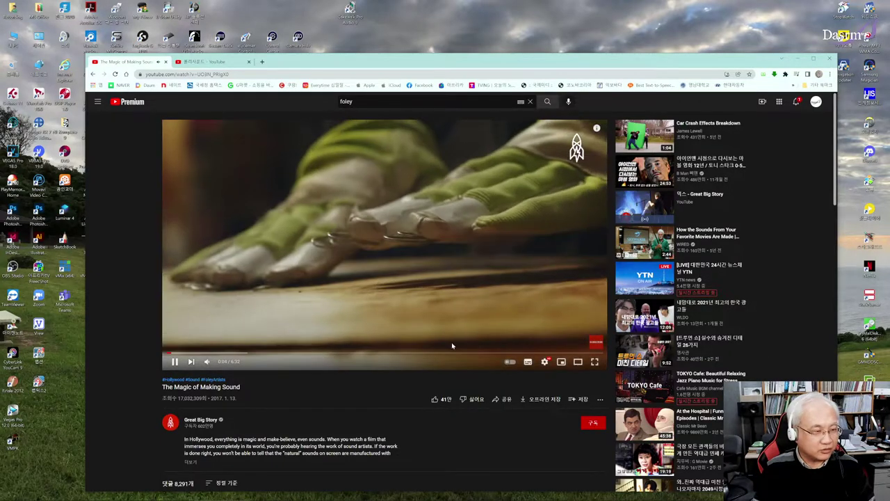
mouse_move(207, 361)
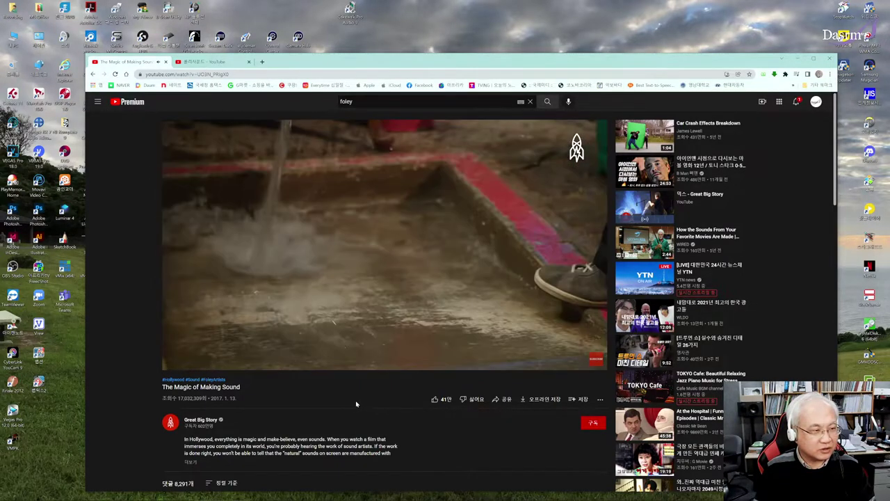
key("space")
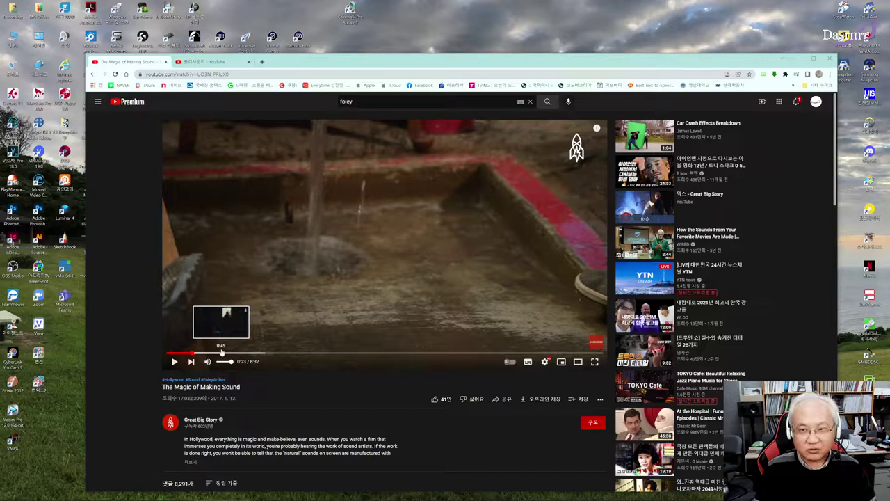
- Scrub the foley video to 0:28, play and pause it, then return to VEGAS Pro
left_click(198, 354)
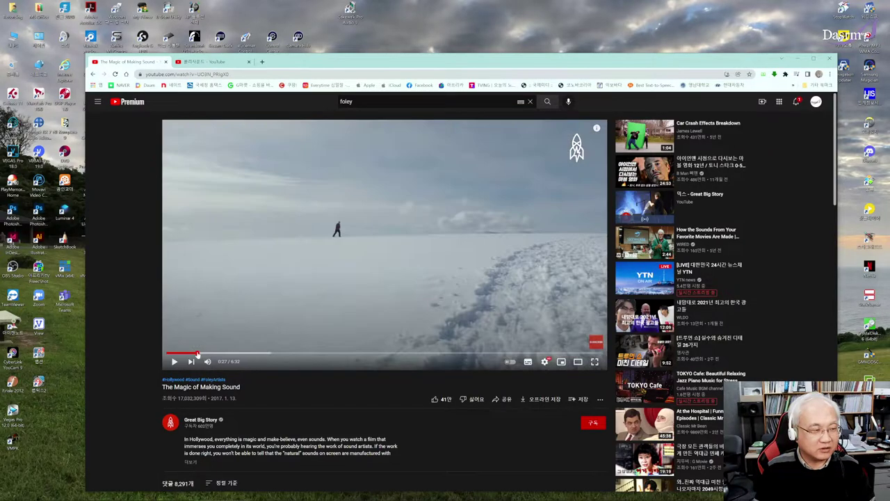
left_click_drag(198, 354, 199, 354)
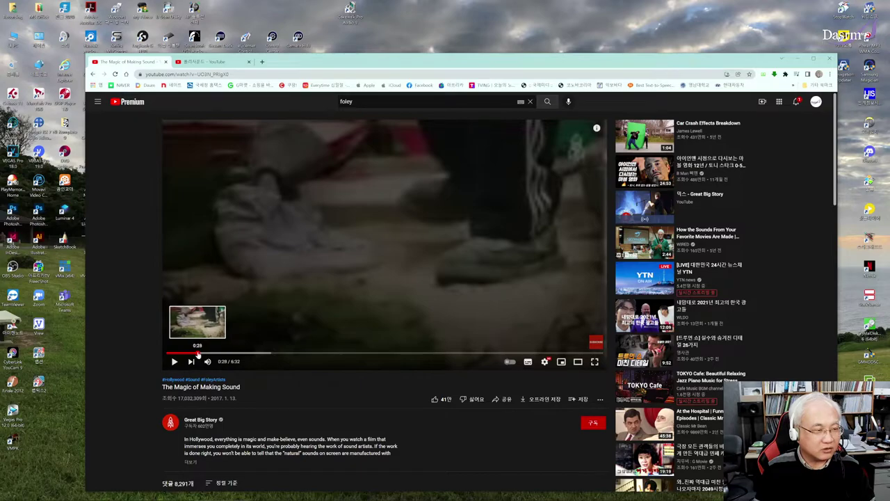
left_click_drag(199, 354, 198, 354)
left_click(351, 342)
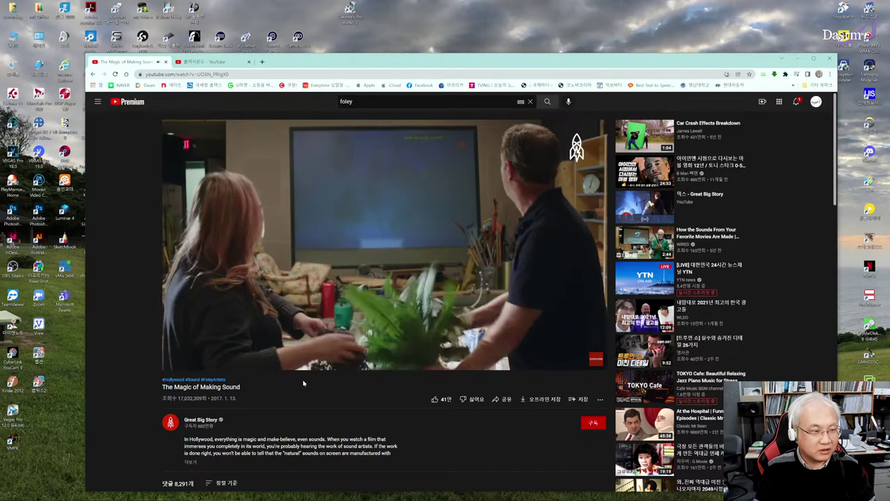
key("space")
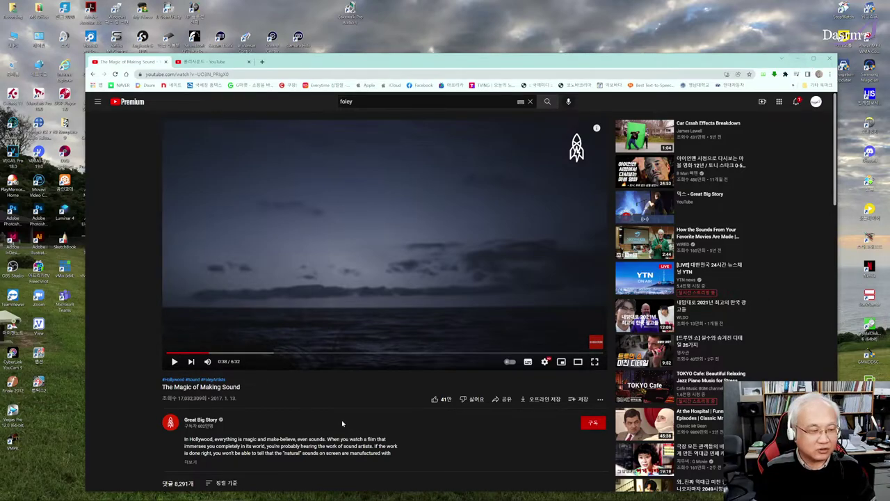
mouse_move(334, 496)
left_click(278, 494)
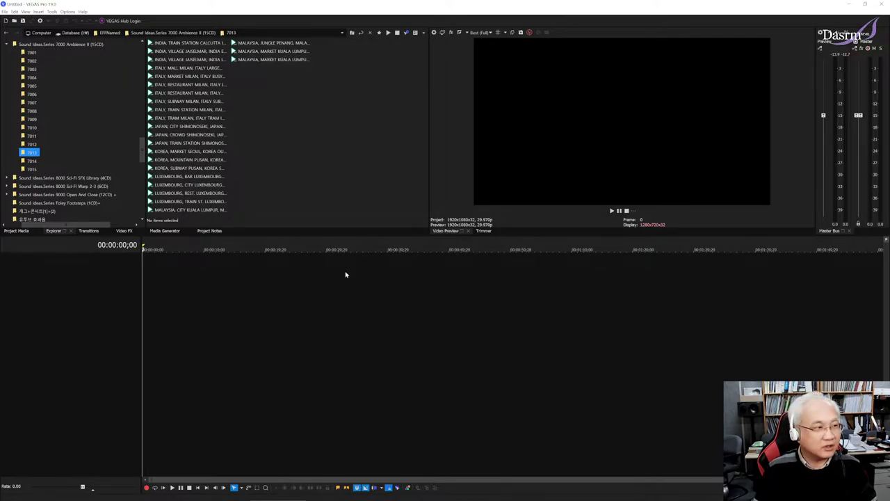
- Scroll the Explorer tree to Hollywood Edge Premiere Edition 1-4 (50CD) and its PE01–PE14 WAV folders
left_click_drag(141, 153, 142, 97)
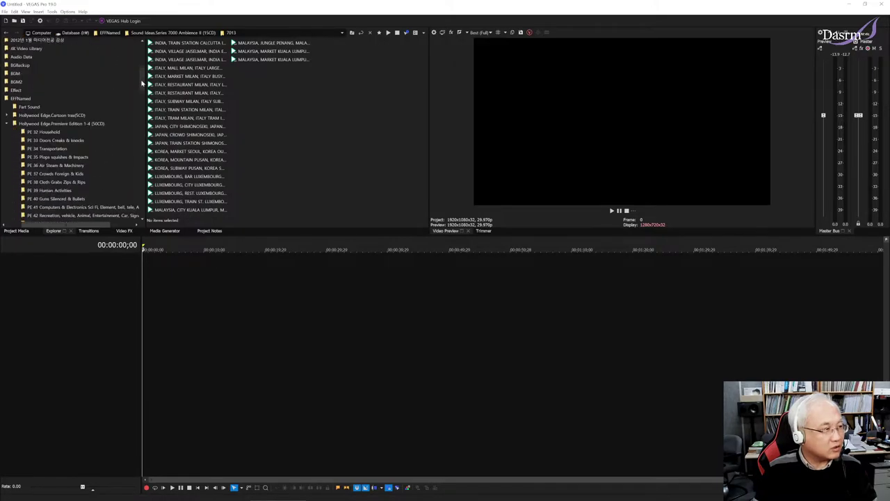
left_click_drag(142, 98, 143, 82)
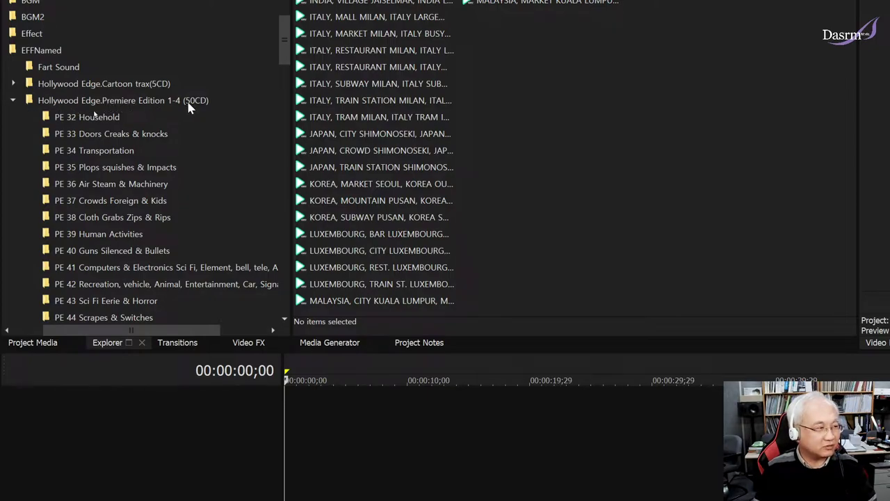
scroll(281, 58, "down", 1)
left_click_drag(285, 71, 284, 109)
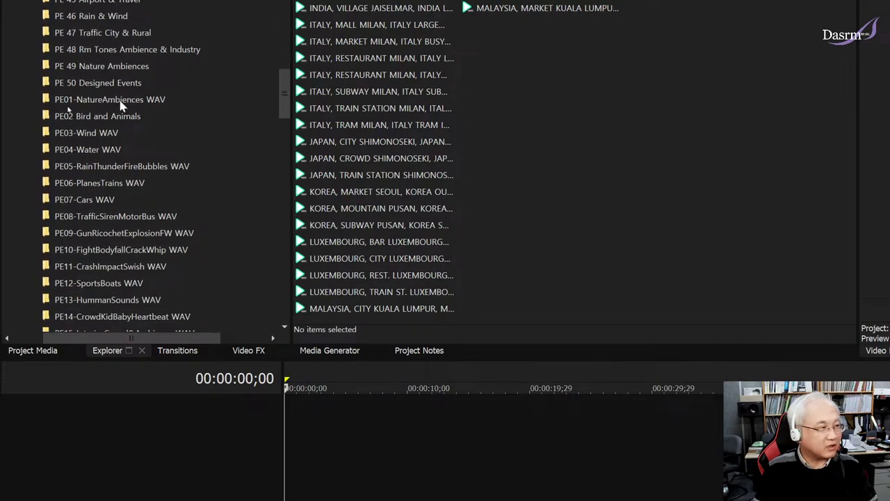
left_click_drag(282, 93, 282, 93)
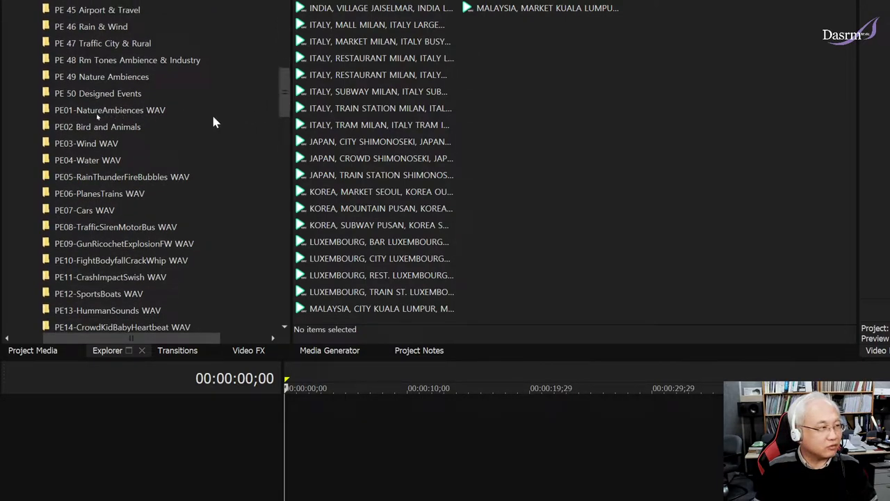
- Open PE01-NatureAmbiences WAV, listing AmazonJungleAmbience1Birds through SwarmOfFliesClose
left_click(156, 114)
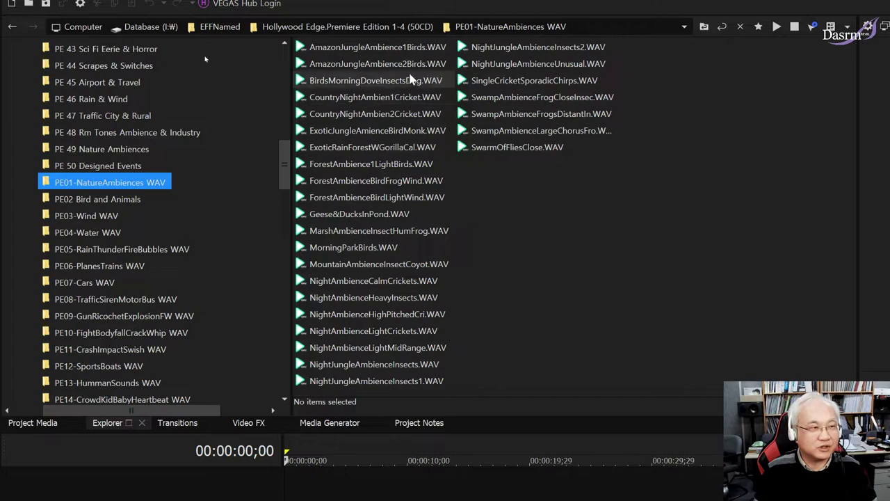
left_click(362, 60)
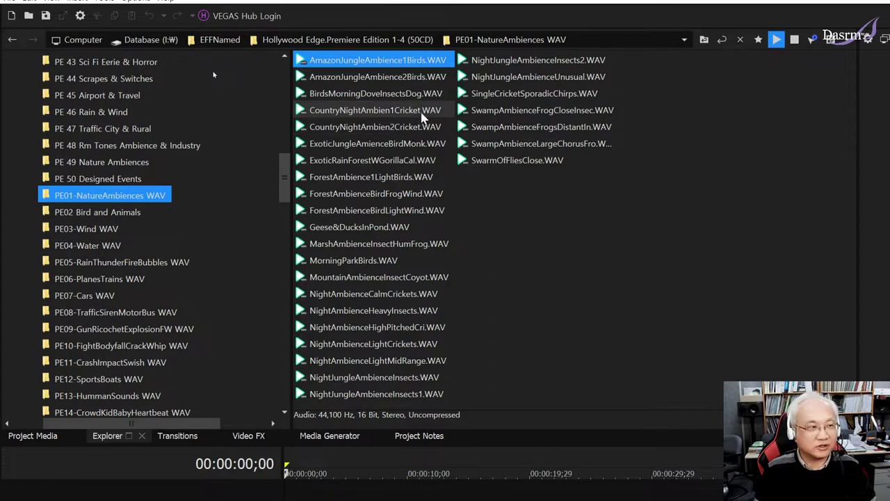
left_click(386, 67, "ctrl")
left_click(390, 67)
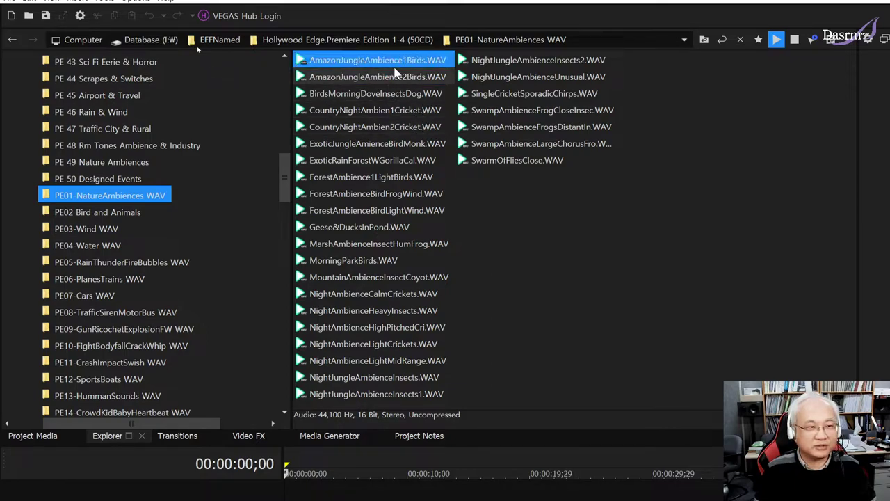
left_click(410, 68, "ctrl")
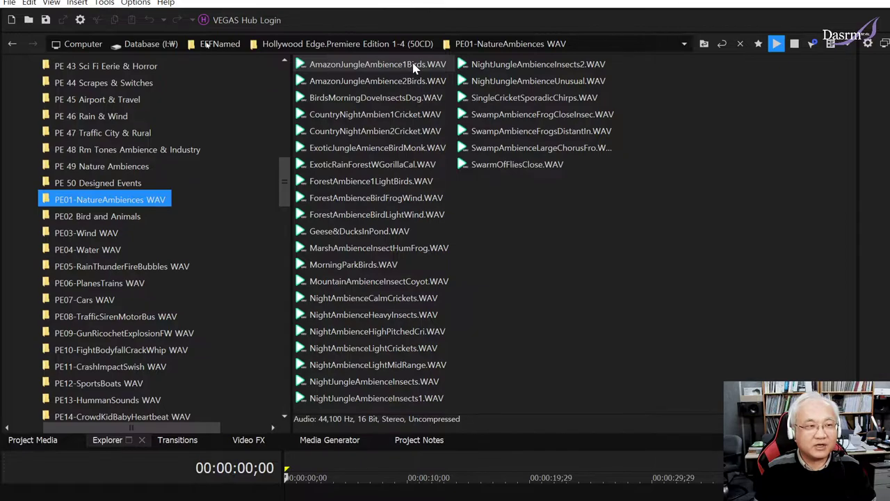
left_click(413, 66)
left_click(426, 84, "ctrl")
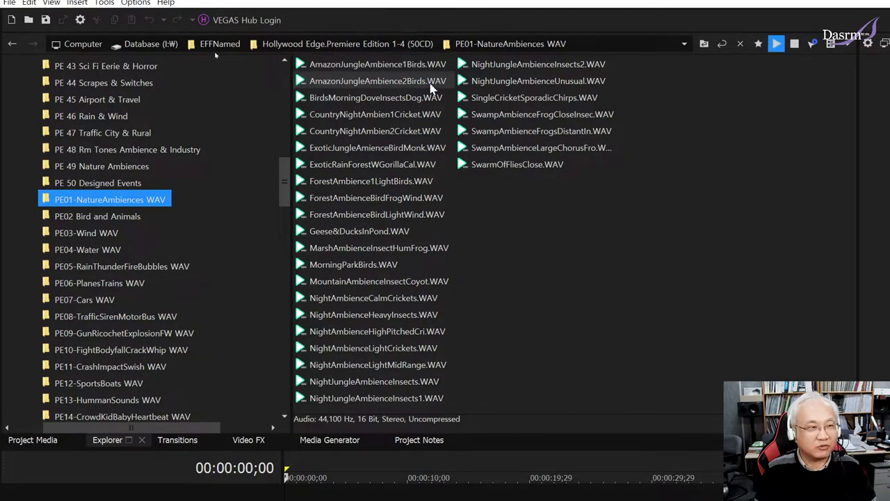
left_click(429, 87)
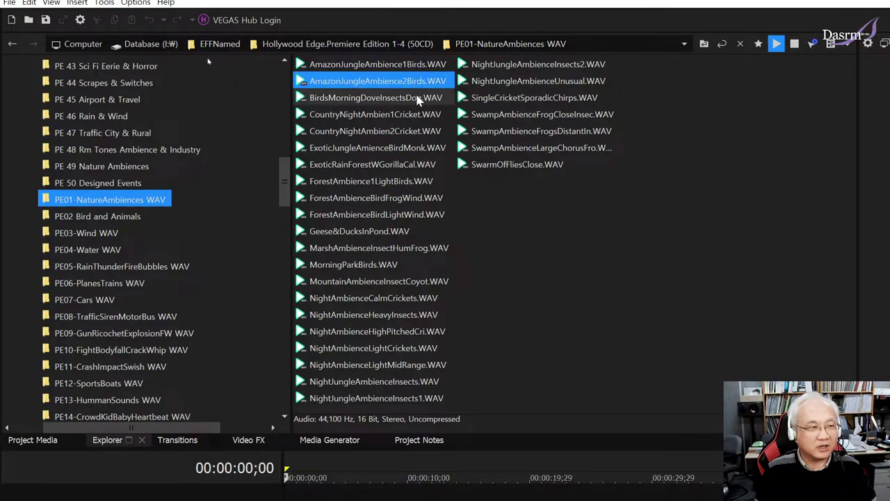
left_click(416, 102)
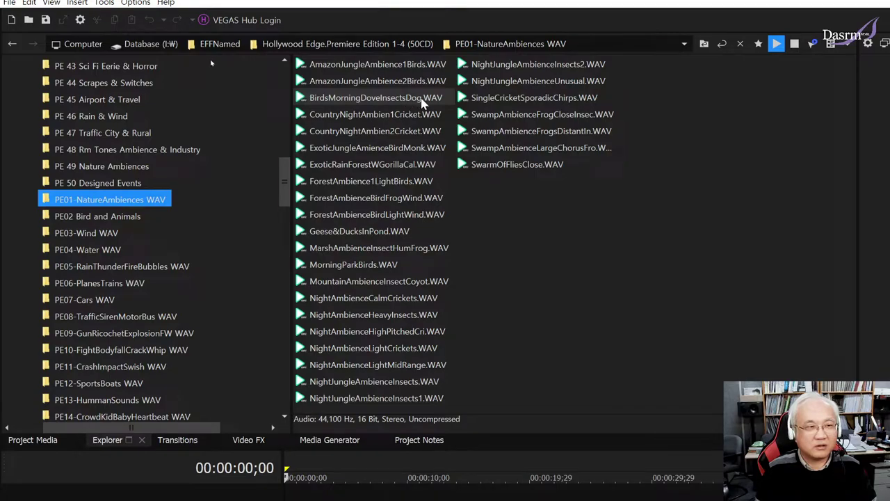
left_click(429, 101)
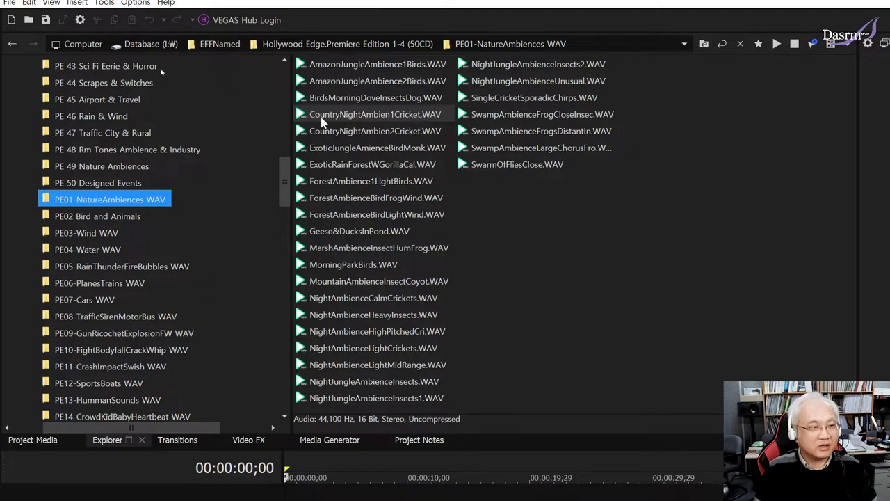
- Audition CountryNightAmbien1Cricket.WAV and CountryNightAmbien2Cricket.WAV, cancelling an accidental rename
left_click(421, 116)
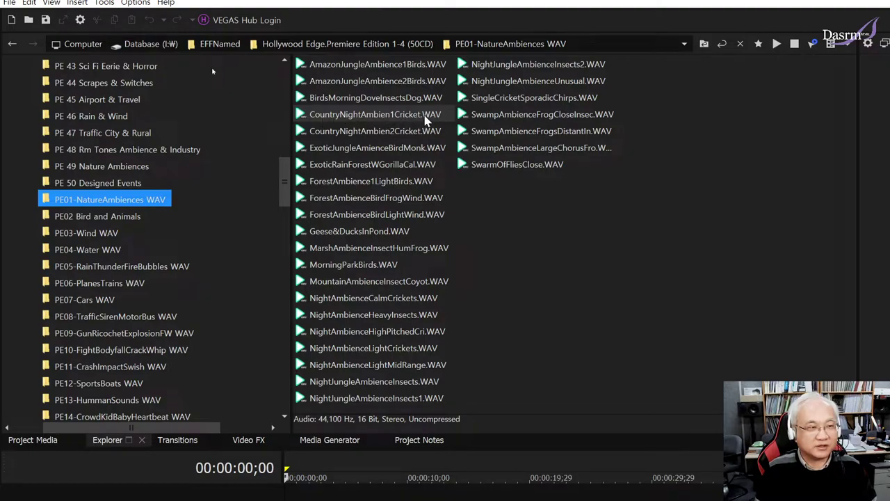
left_click(424, 114)
key("Escape")
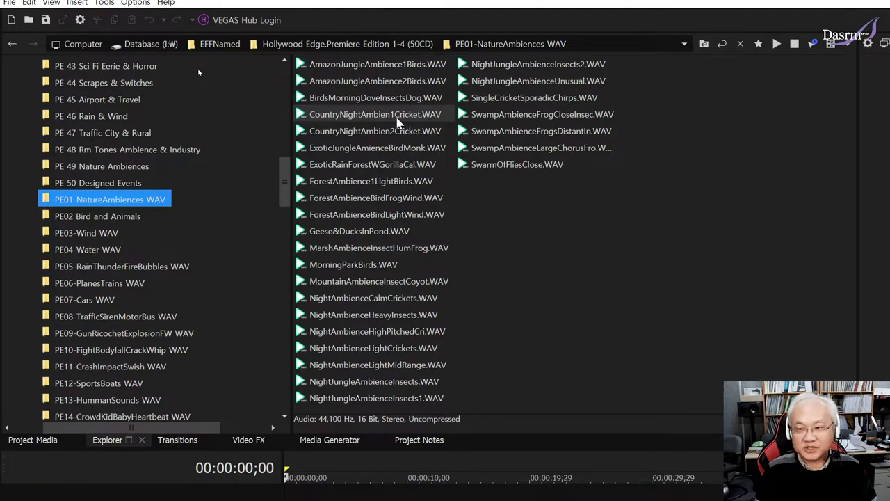
key("space")
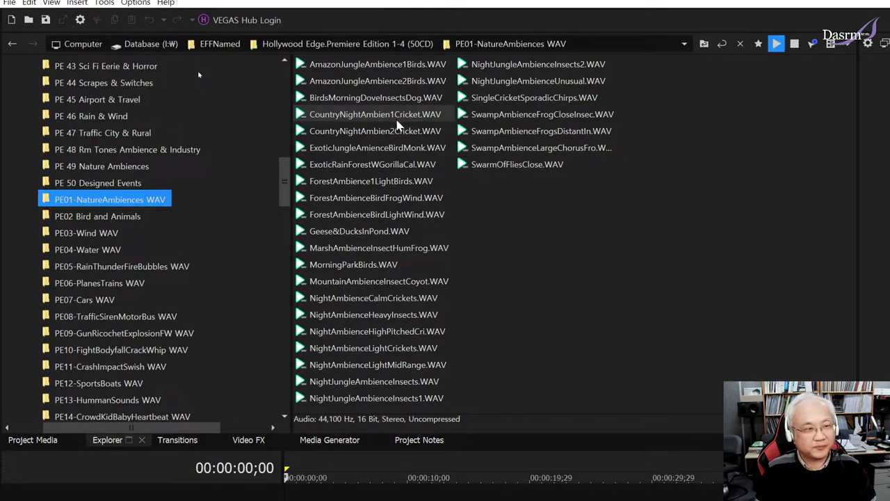
left_click(399, 121)
left_click(395, 132)
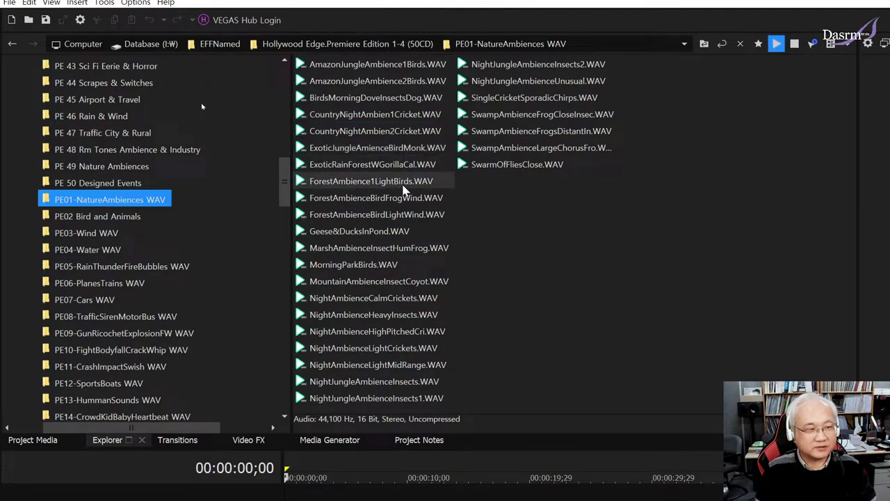
- Audition ForestAmbience1LightBirds, ForestAmbienceBirdFrogWind, Geese&DucksInPond and MorningParkBirds
left_click(404, 188)
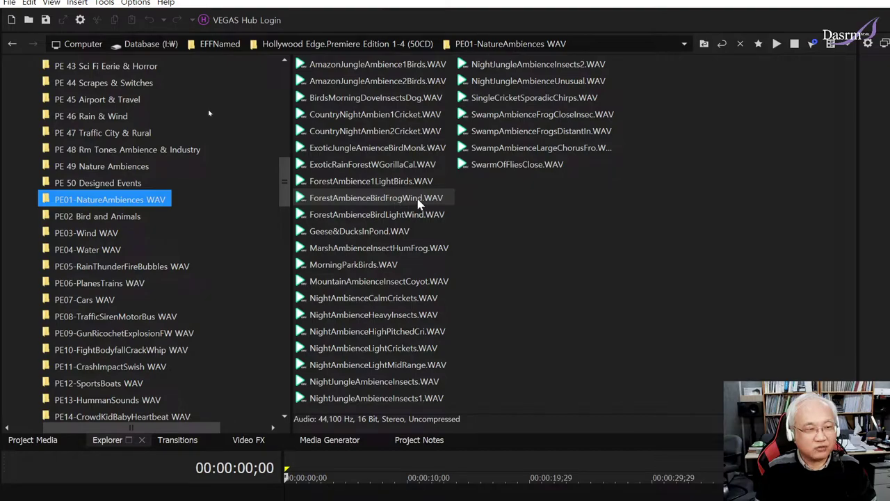
left_click(419, 202)
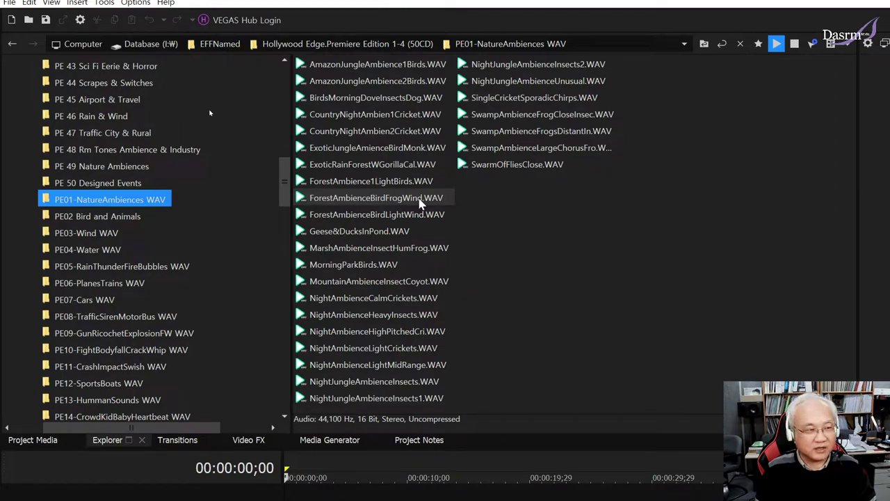
left_click(419, 200)
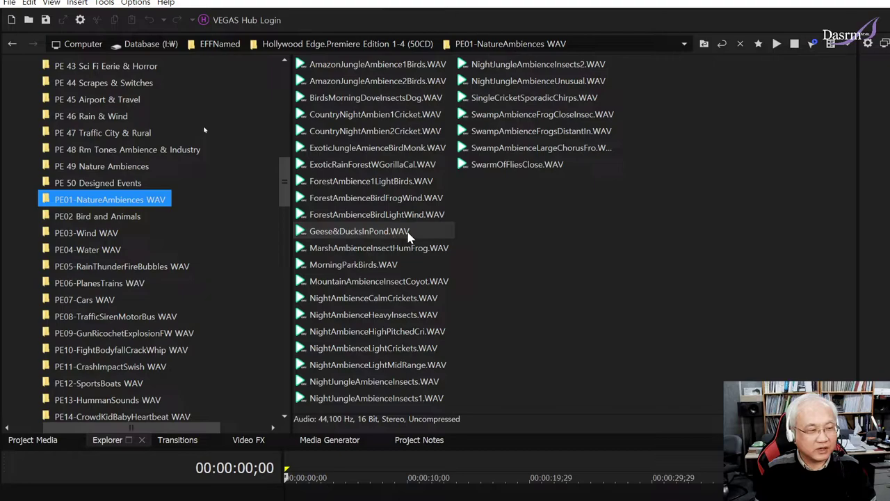
left_click(408, 237)
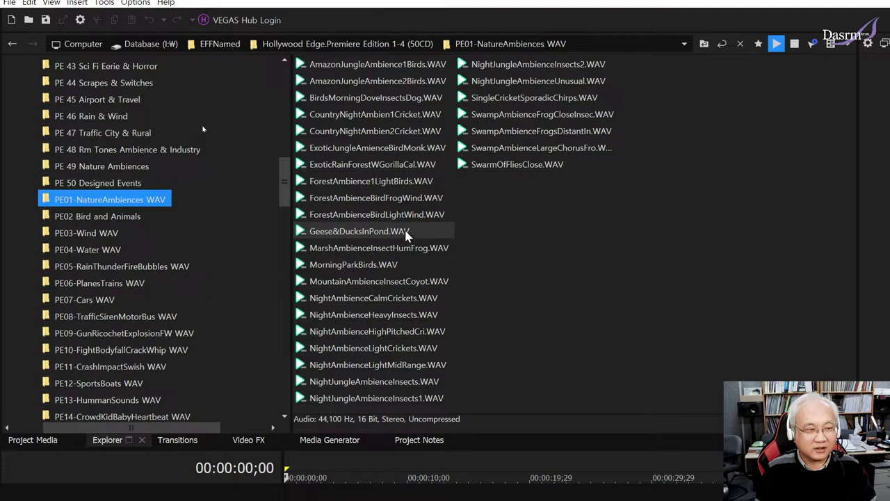
left_click(419, 233)
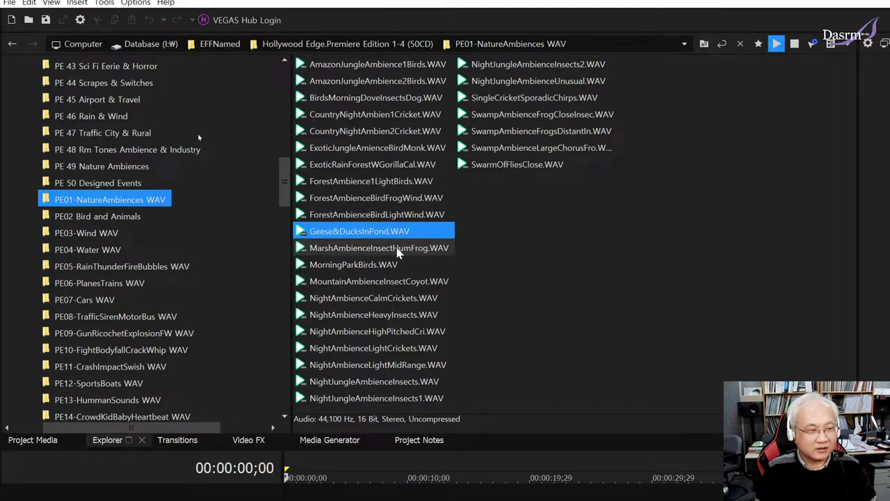
left_click(400, 265)
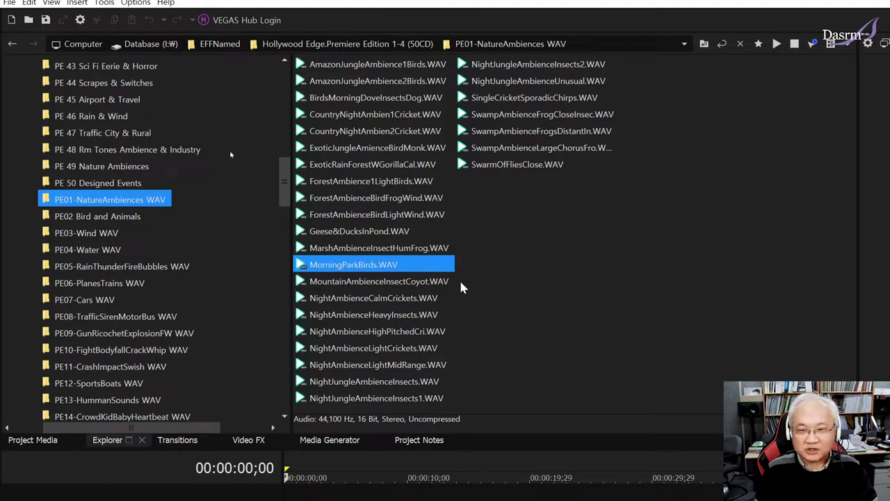
- Replay MorningParkBirds, then preview MountainAmbienceInsectCoyot.WAV and NightAmbienceCalmCrickets.WAV
left_click(327, 264)
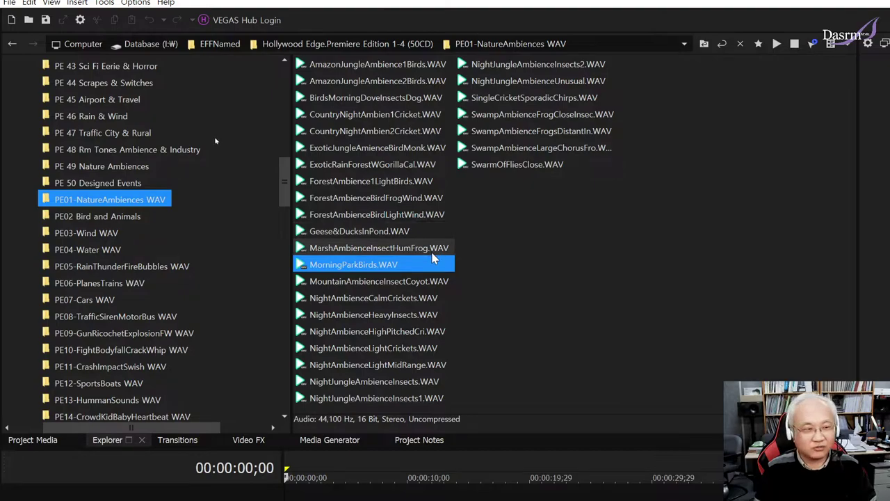
left_click(396, 285)
left_click(421, 290)
left_click(343, 291)
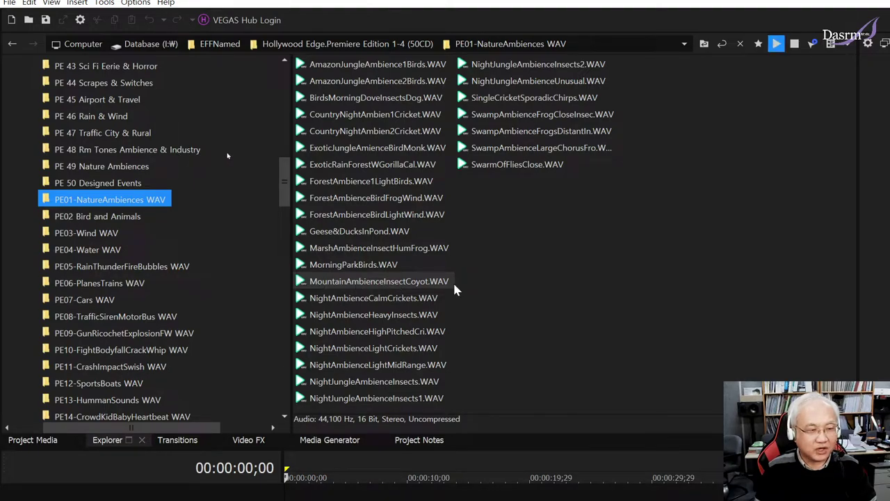
left_click(426, 291)
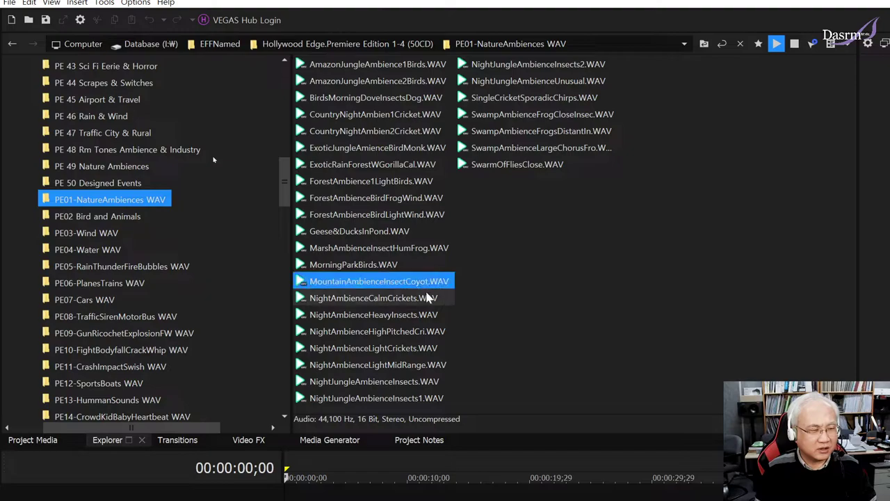
left_click(351, 285)
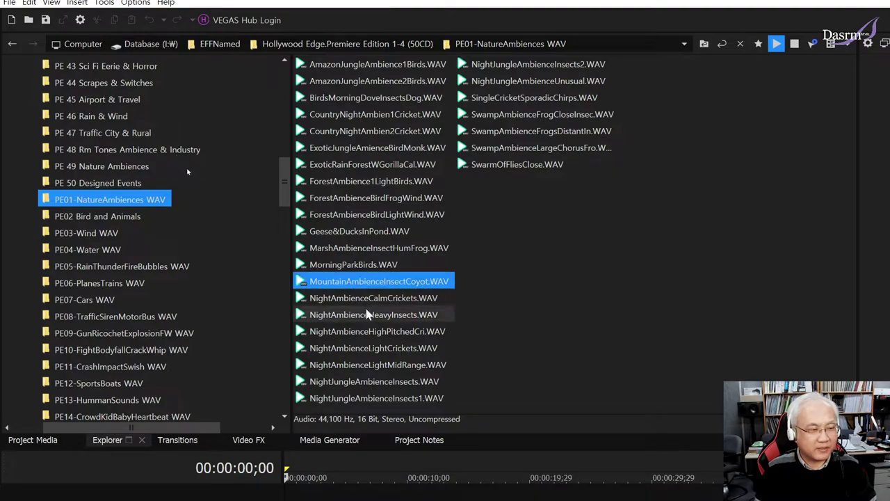
left_click(403, 304)
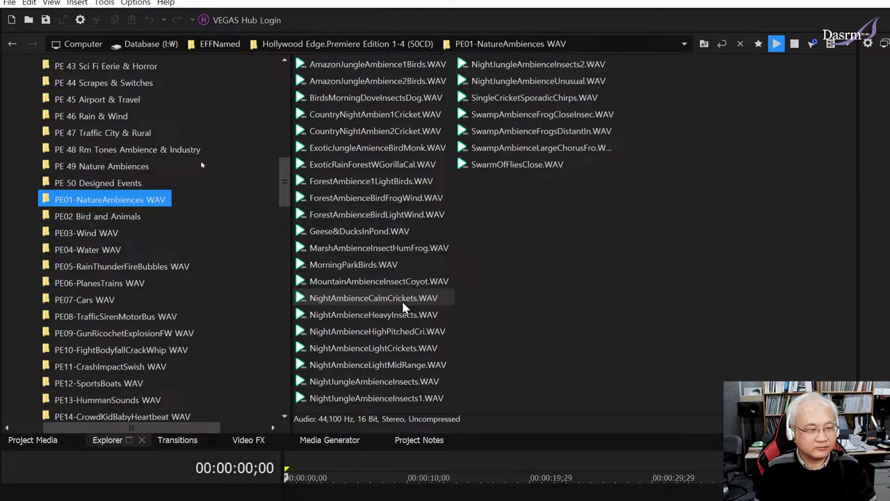
left_click(403, 306)
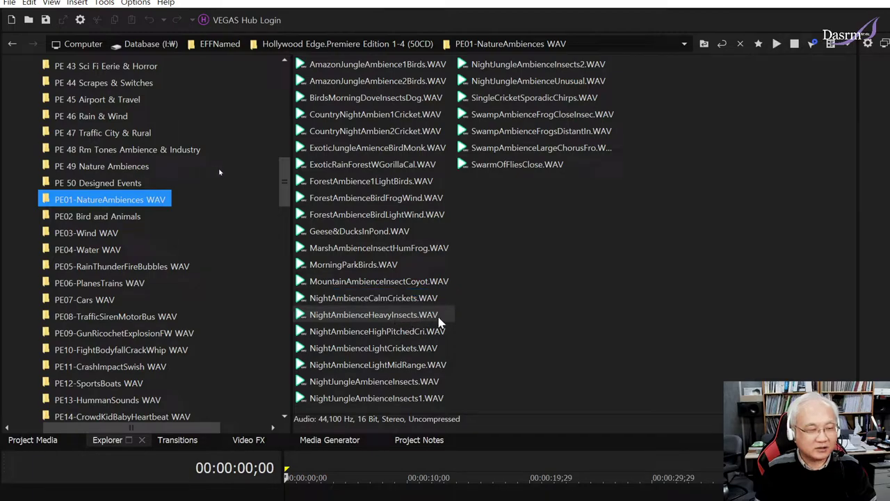
- Preview NightAmbienceHeavyInsects.WAV, clear the file selection and scroll the folder tree
left_click(451, 322)
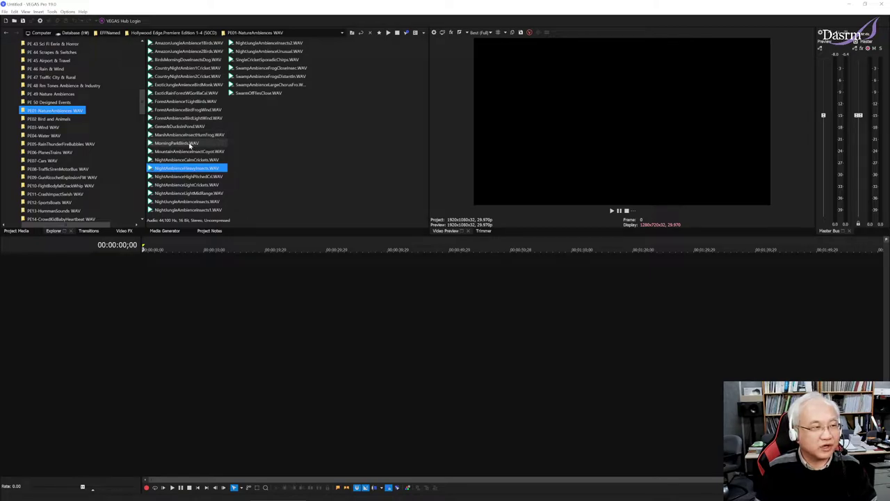
left_click(186, 84)
left_click(245, 130)
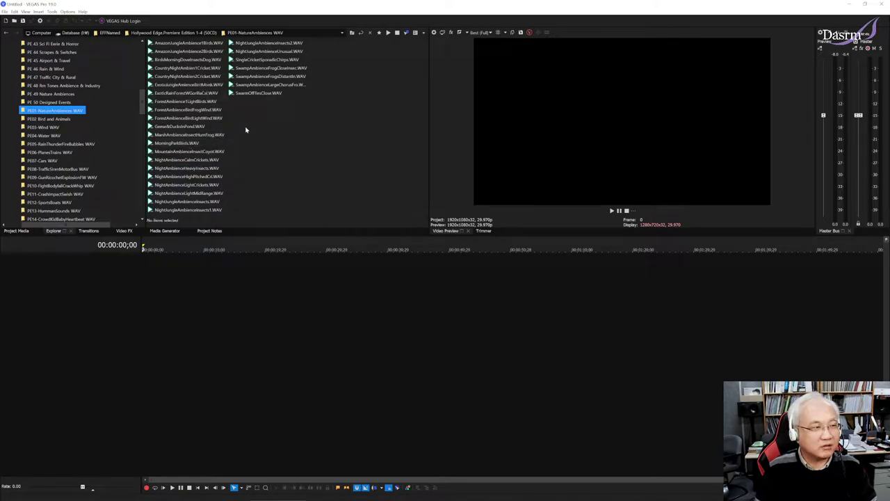
left_click_drag(331, 214, 263, 132)
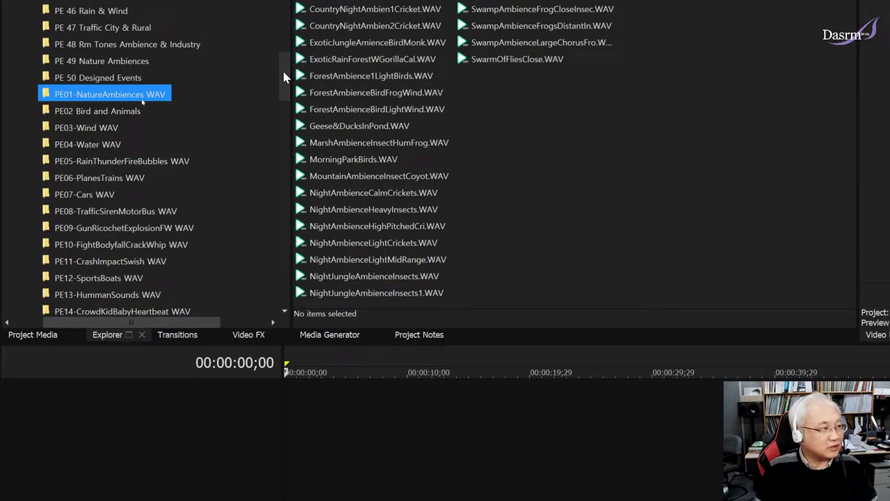
left_click_drag(284, 77, 281, 158)
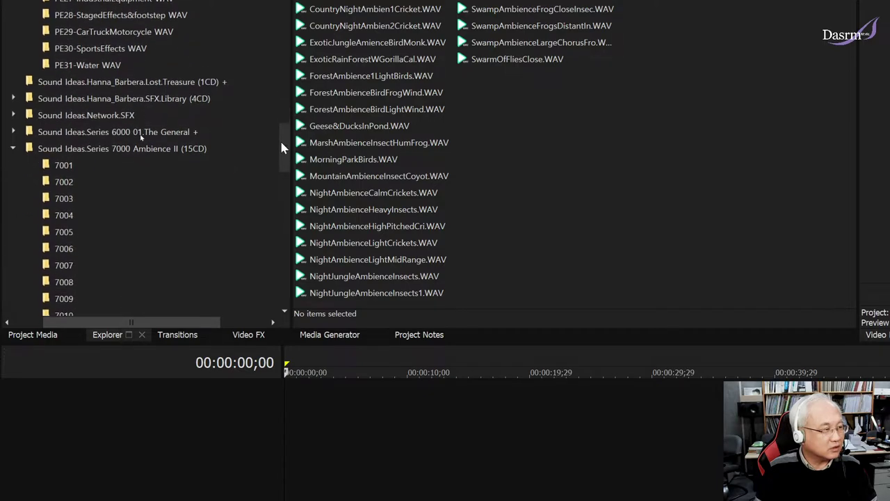
- In Sound Ideas Series 7000 Ambience II, browse folders 7014 and 7012, then open 7013
left_click_drag(280, 162, 281, 167)
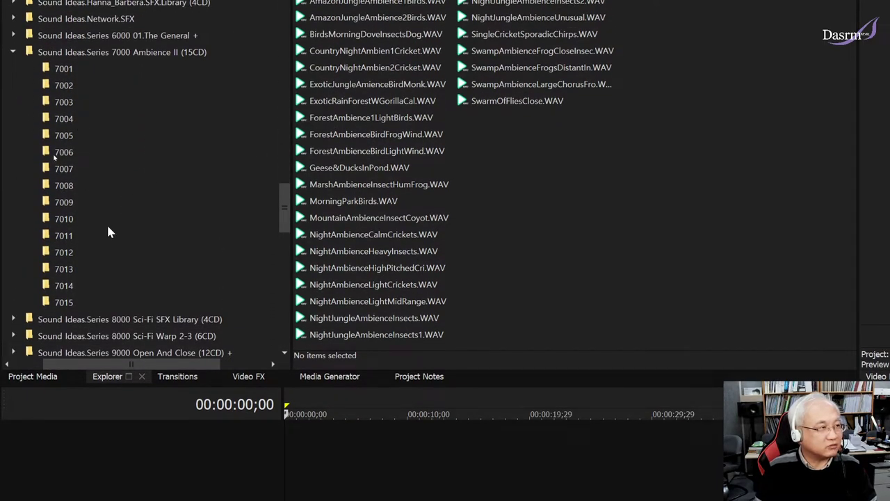
left_click(64, 286)
left_click(66, 254)
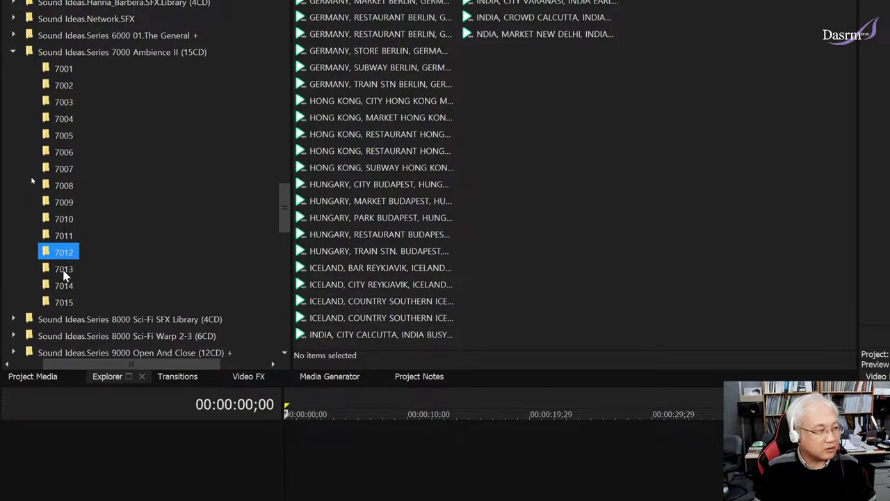
left_click(63, 270)
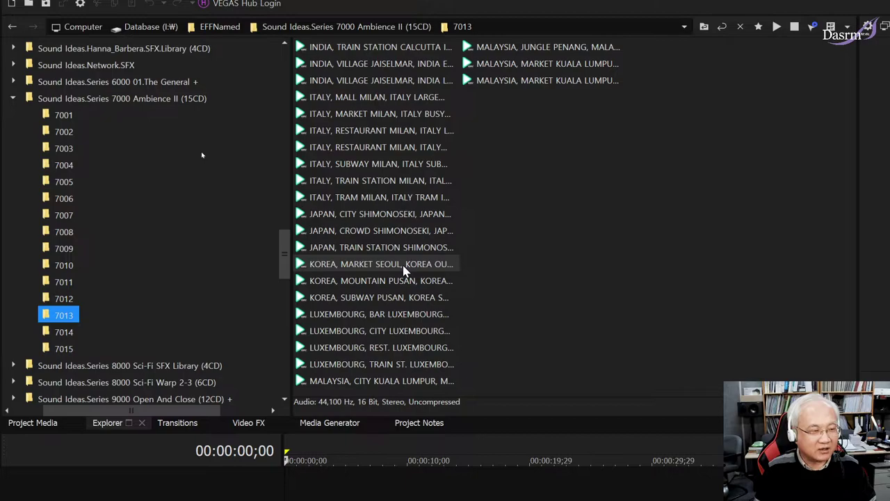
- Audition the Seoul market and Pusan subway ambiences in folder 7013
left_click(405, 270)
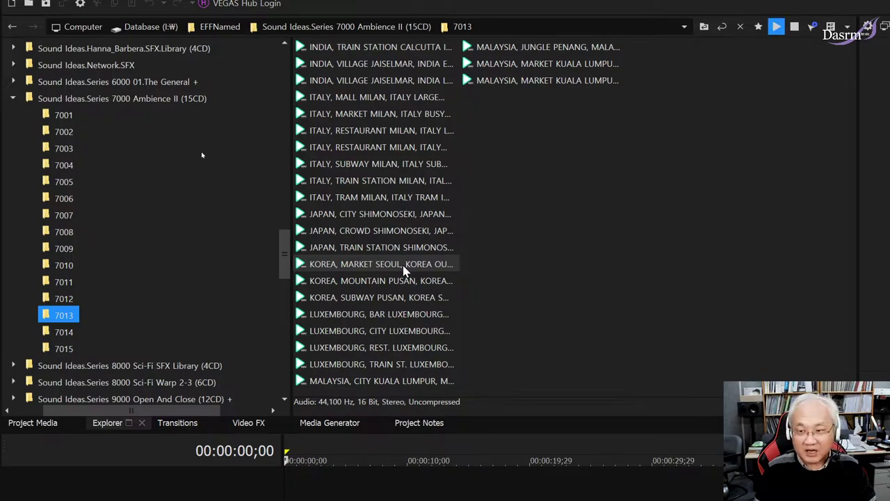
left_click(405, 269)
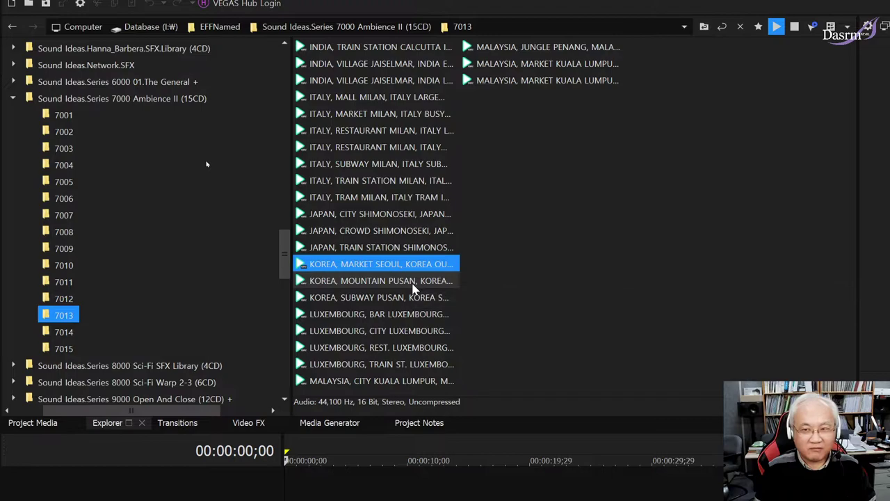
key("space")
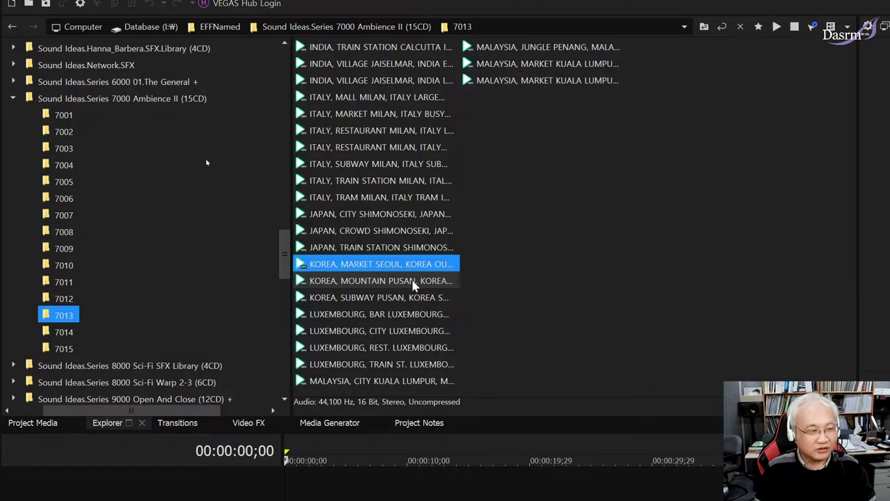
left_click(414, 285)
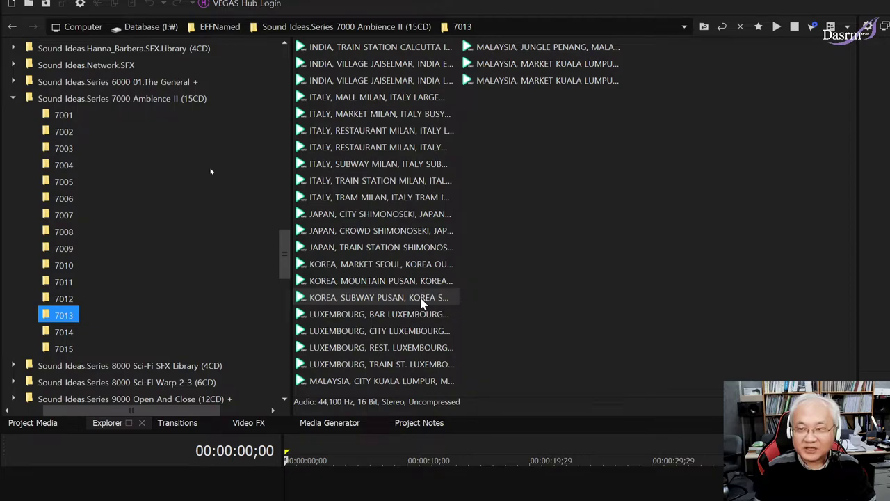
key("space")
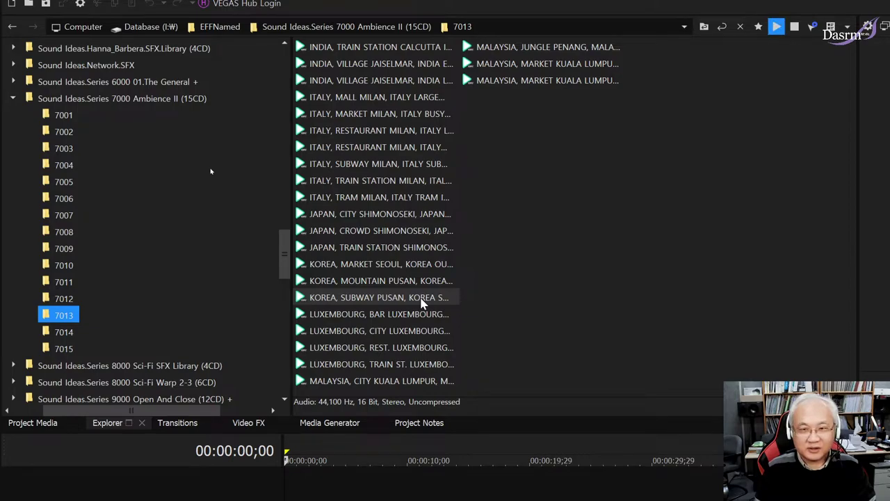
left_click(424, 301)
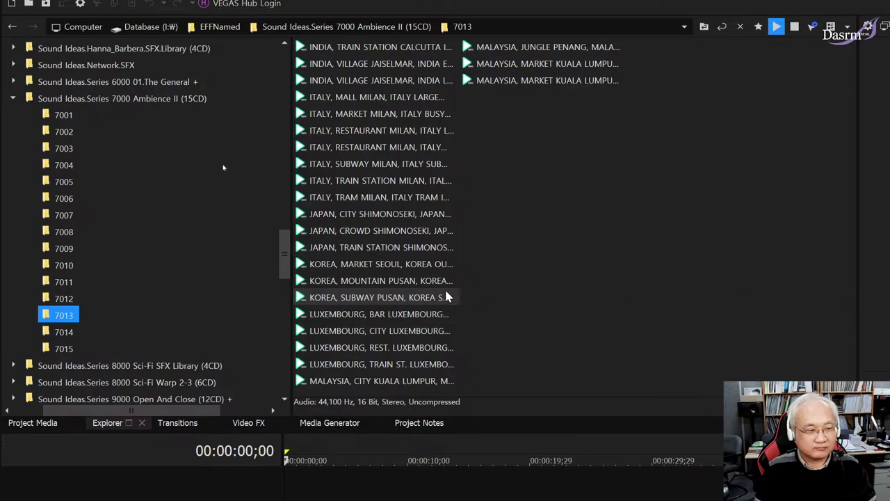
left_click(447, 298)
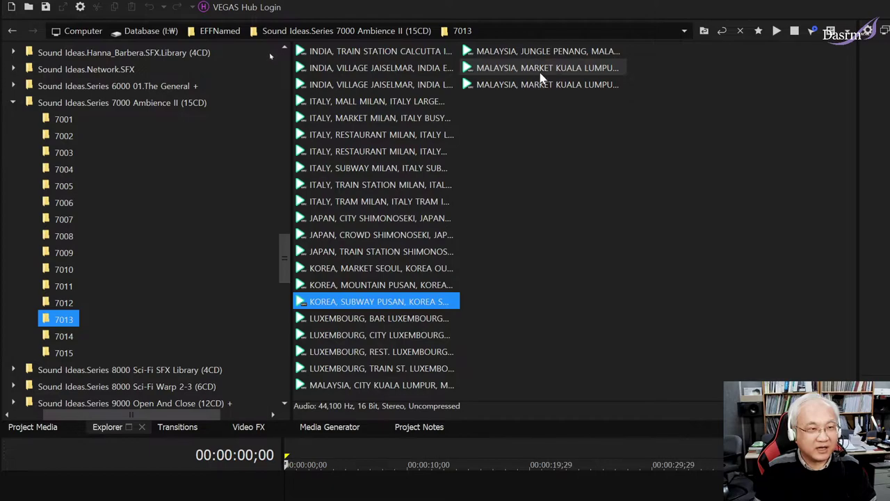
- Audition the Kuala Lumpur market, Milan restaurant and Milan subway ambiences
left_click(540, 69)
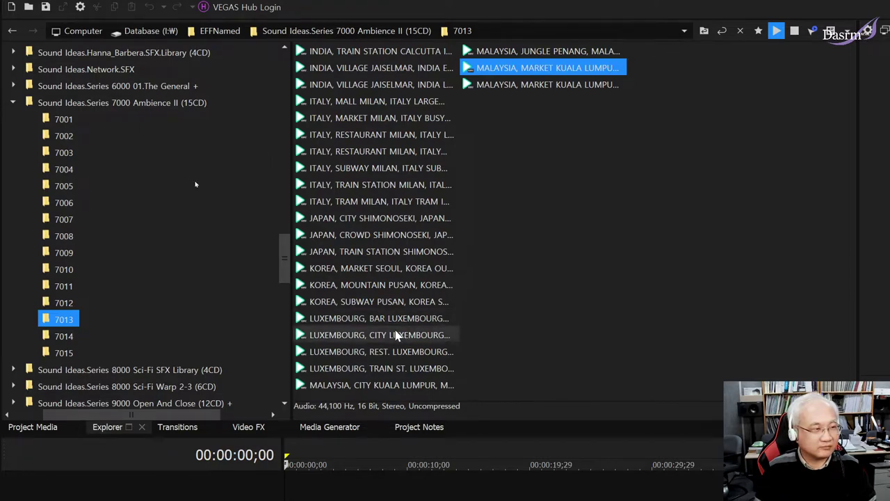
left_click(403, 136)
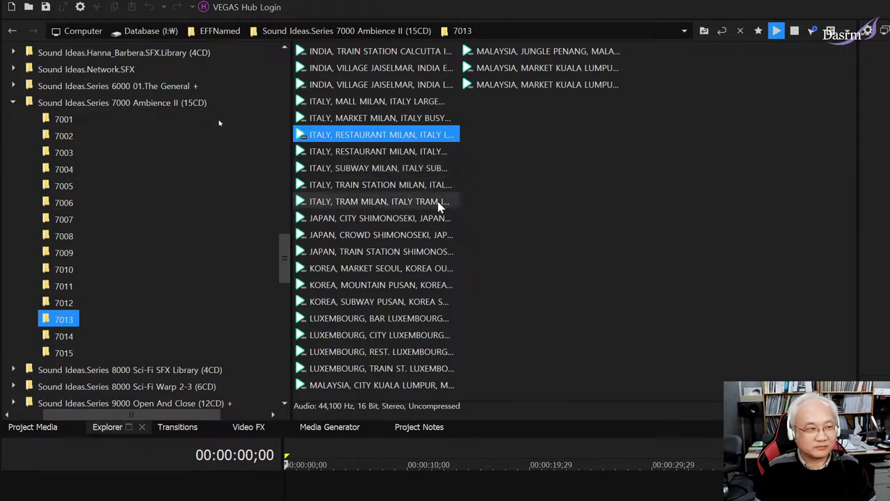
left_click(416, 173)
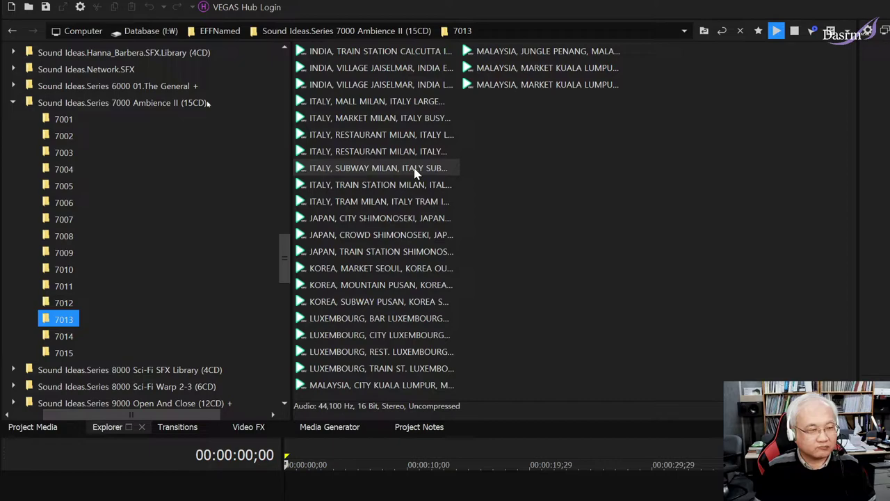
left_click(415, 173)
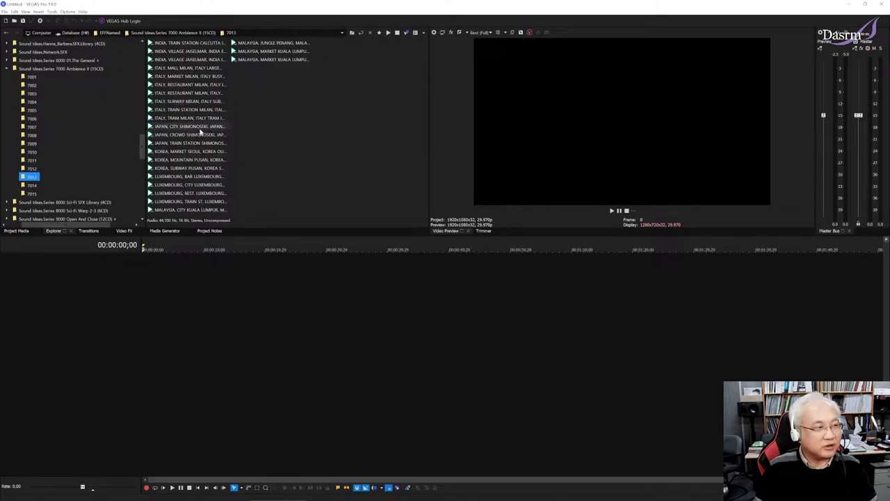
left_click(200, 128)
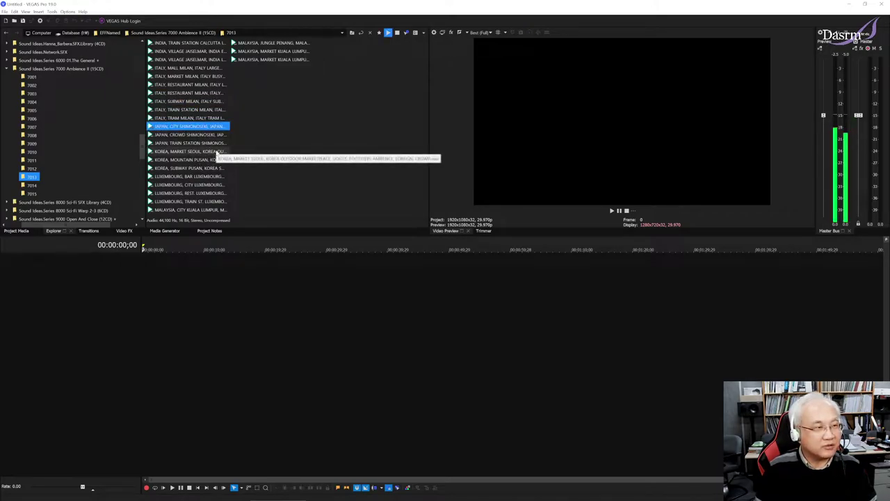
left_click(217, 153)
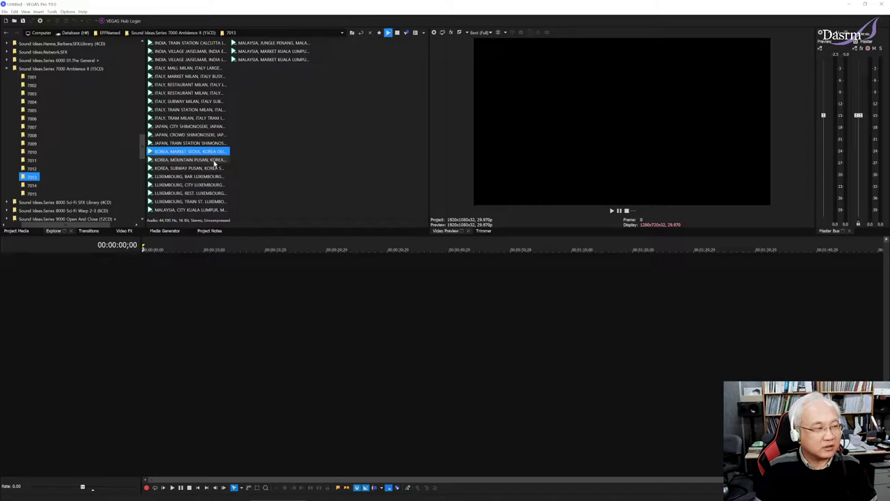
left_click(214, 160)
left_click(221, 168)
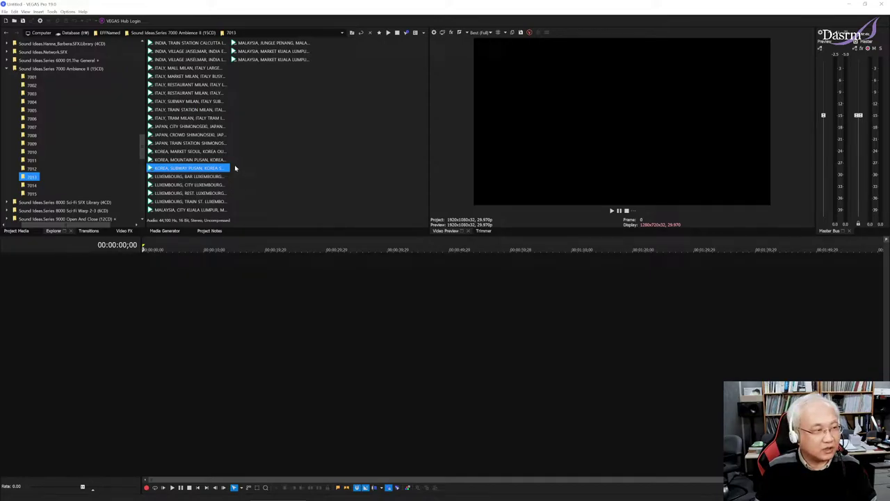
left_click(196, 169, "ctrl")
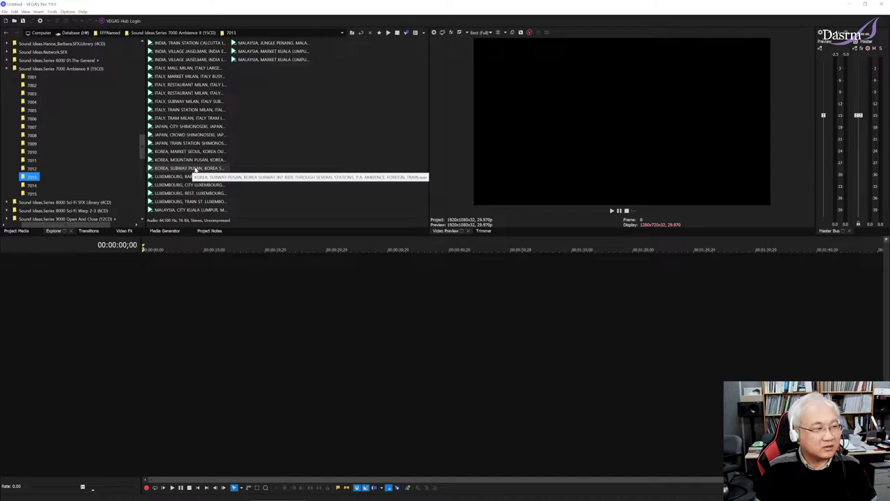
left_click_drag(196, 170, 144, 326)
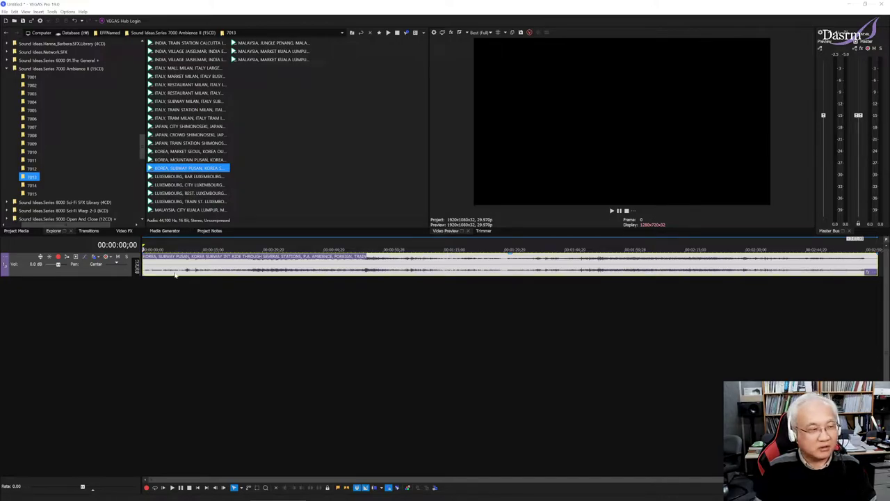
left_click_drag(175, 274, 179, 313)
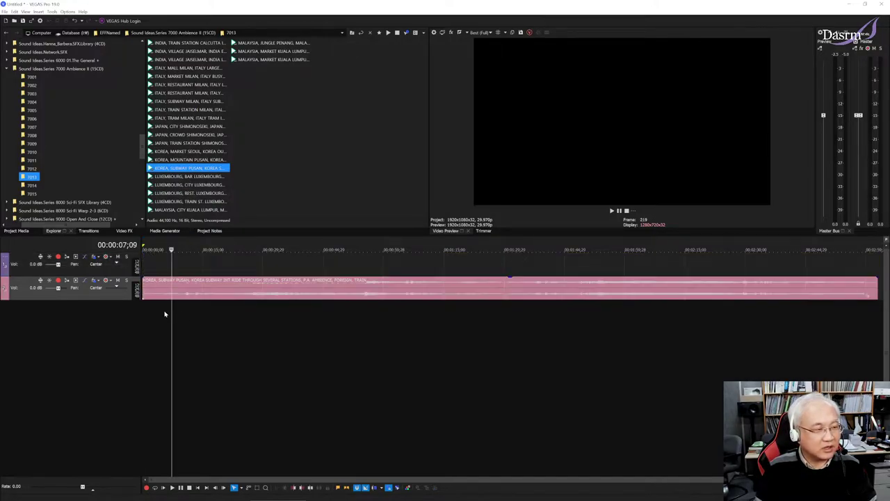
left_click(151, 313)
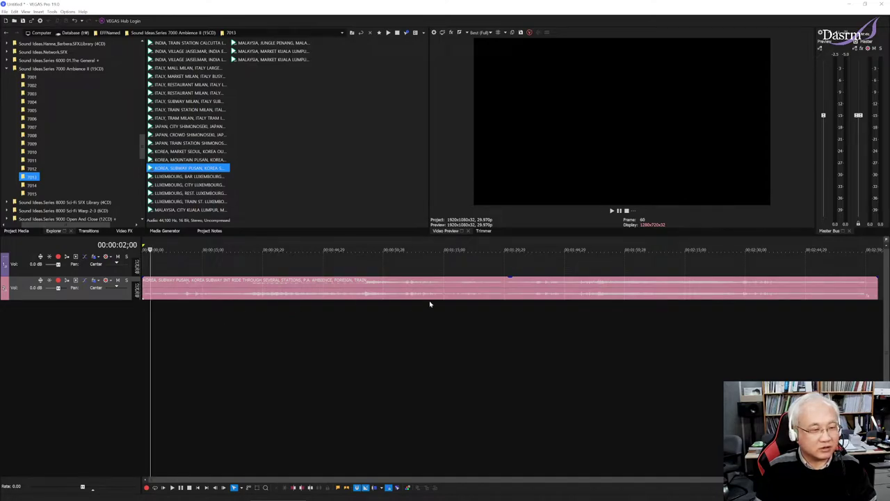
key("space")
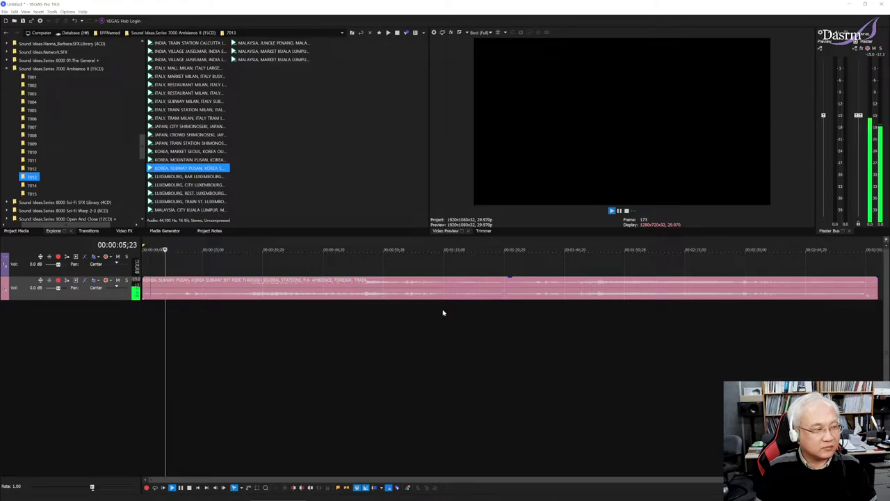
key("space")
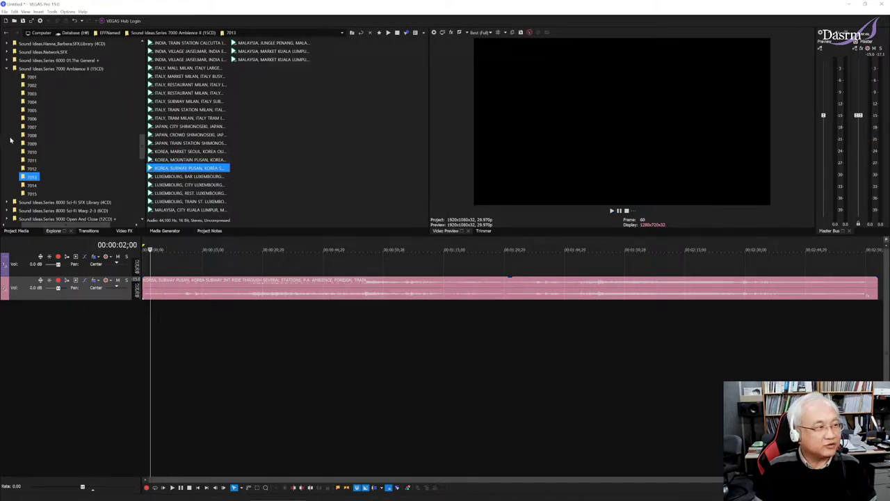
- Scroll the Explorer folder tree to the PE category folders, showing PE 42 onward
scroll(144, 137, "up", 5)
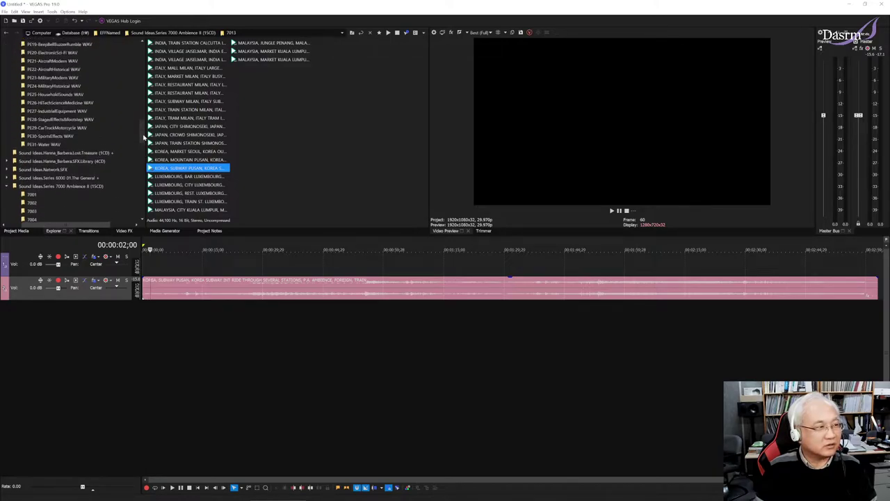
left_click_drag(143, 137, 146, 100)
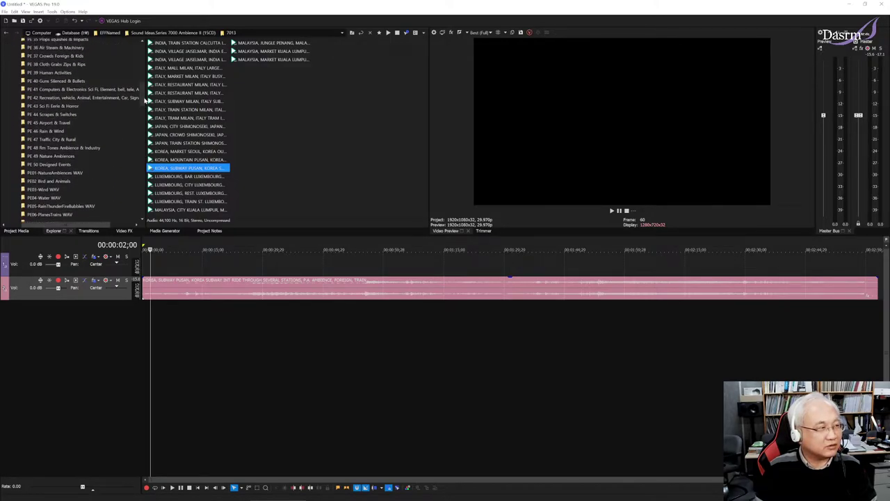
scroll(125, 150, "down", 3)
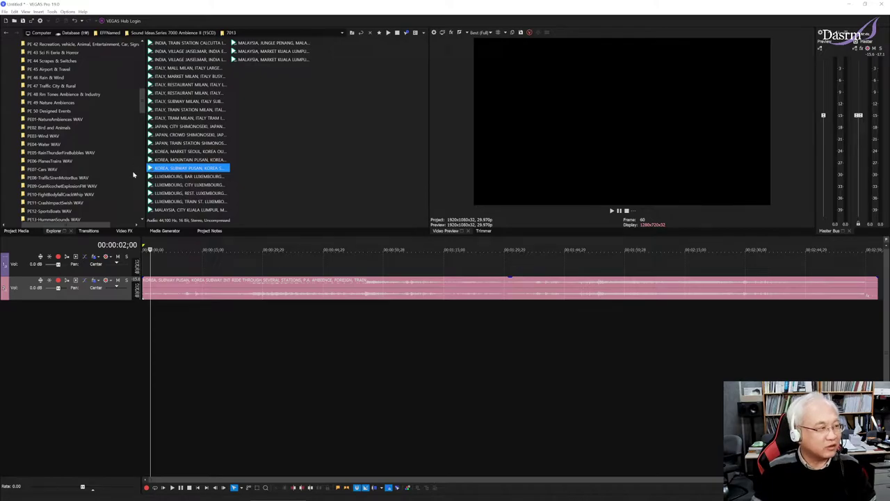
- Mute the subway track and audition the CountryNightAmbient cricket files in PE01-NatureAmbiences WAV
left_click(64, 119)
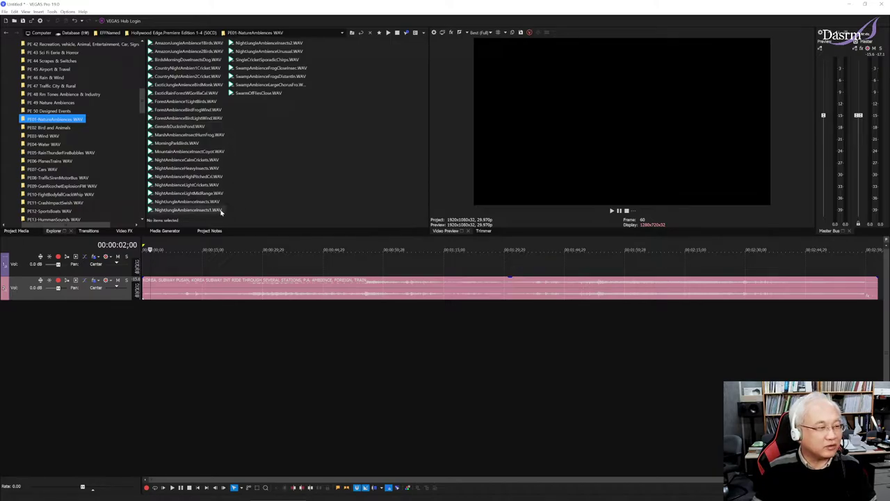
left_click(117, 281)
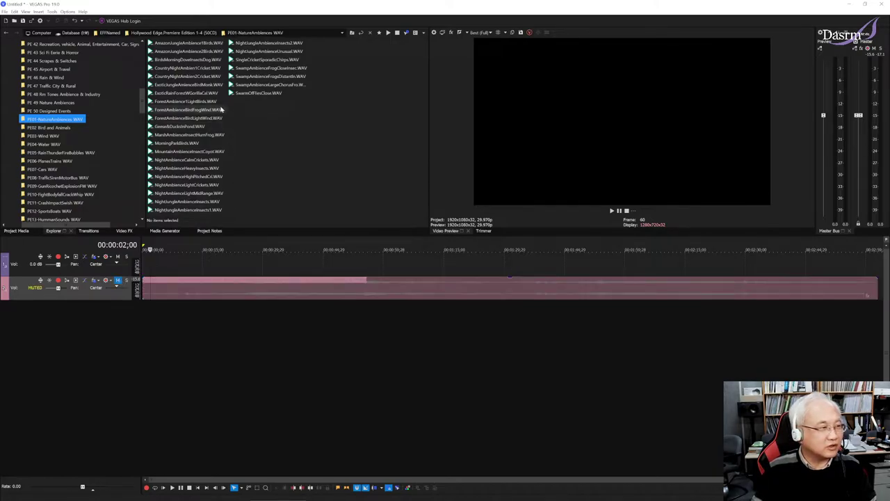
left_click(198, 75)
left_click(191, 68)
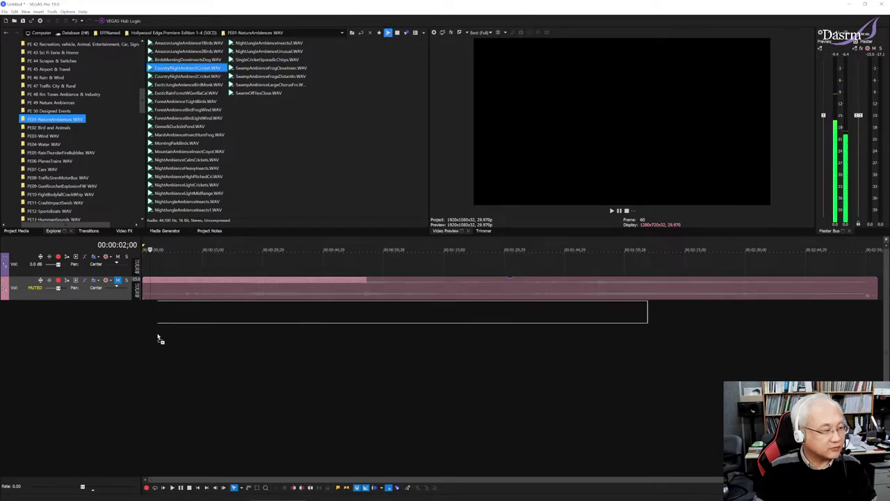
- Place CountryNightAmbient1Cricket.WAV on a new track at the project start and play it back
mouse_move(191, 68)
left_mouse_down()
mouse_move(153, 339)
mouse_move(145, 332)
left_mouse_up()
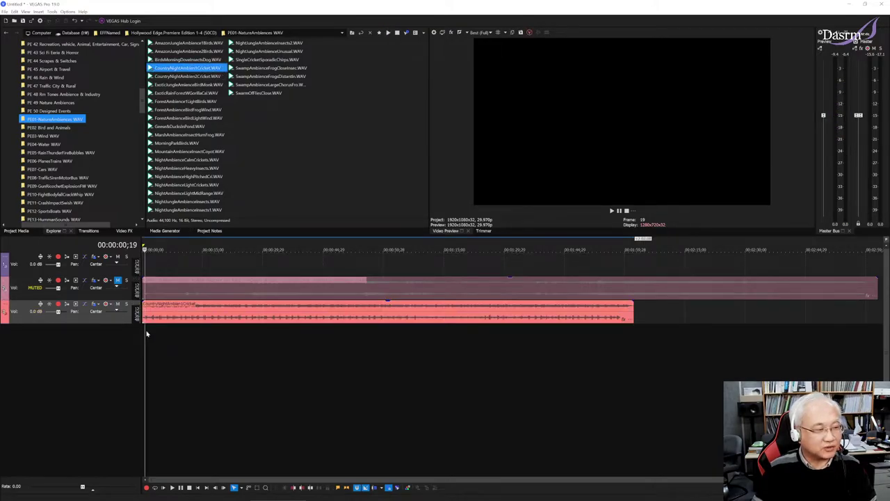
left_click(256, 363)
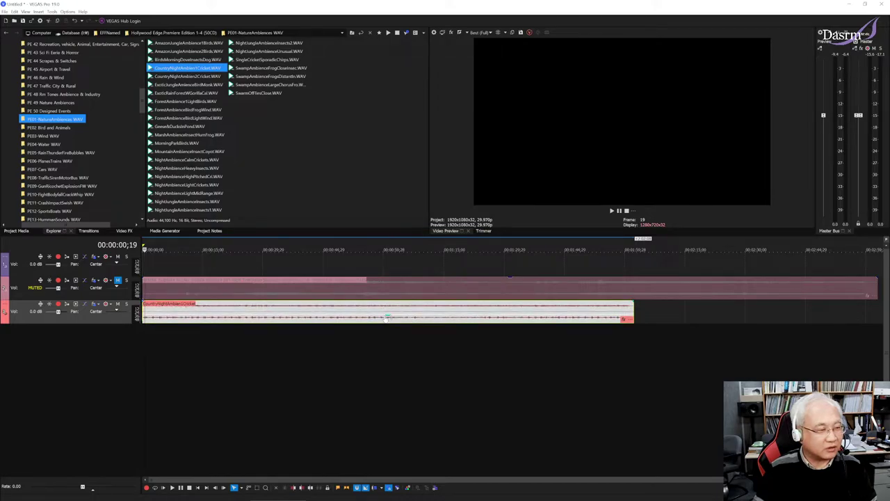
key("space")
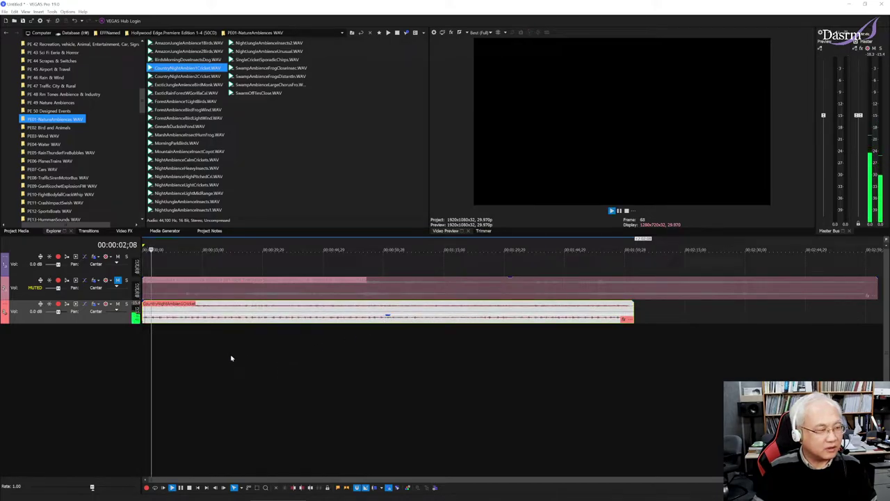
scroll(231, 357, "up", 3)
scroll(231, 351, "down", 3)
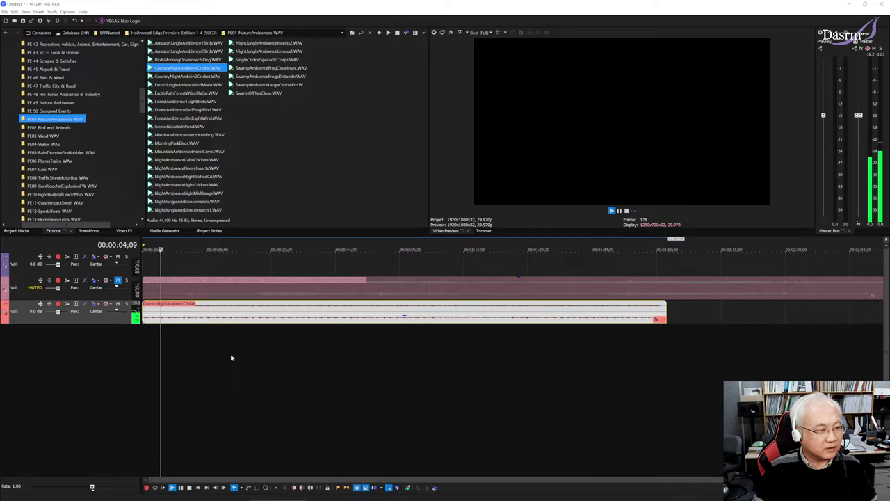
key("space")
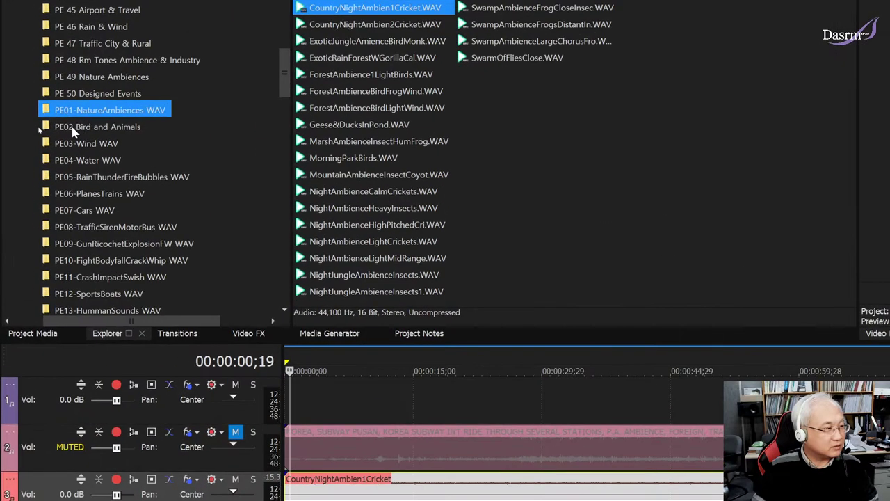
- Open PE02 Bird and Animals and preview the bird sounds: crow, canary, duck, hawk, parrot, peacock, sparrow, woodpecker, wren
left_click(75, 128)
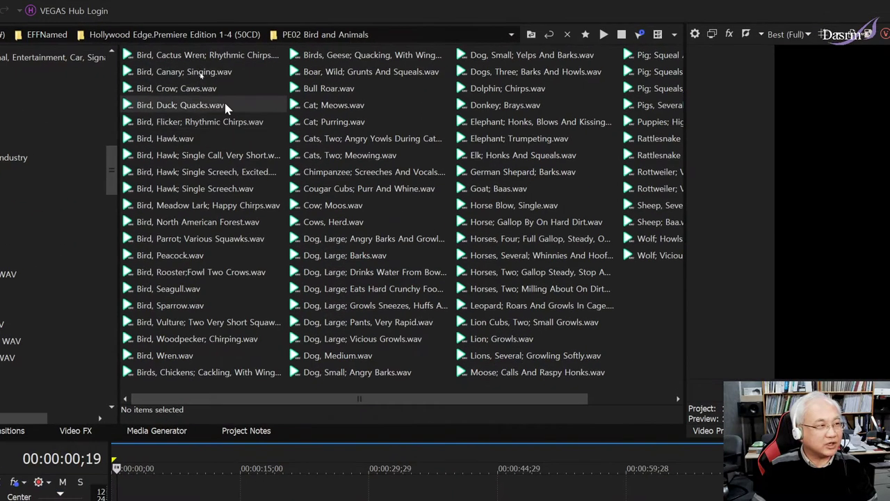
left_click(206, 89)
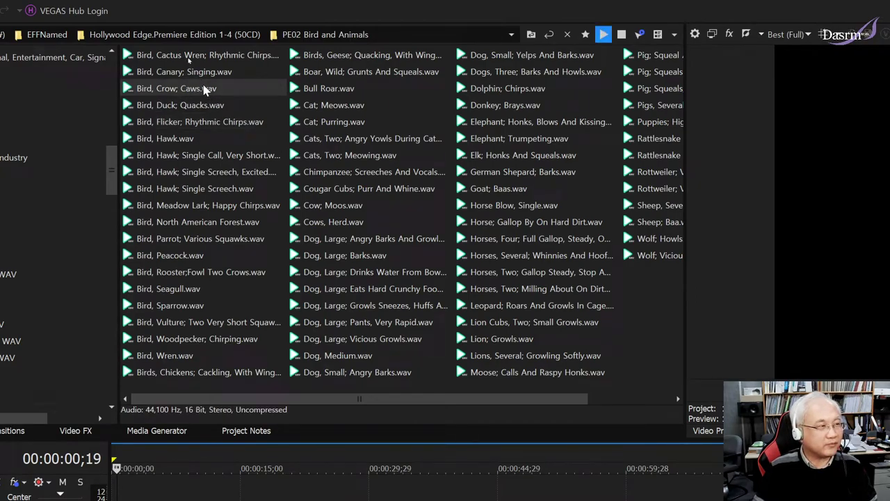
left_click(205, 89)
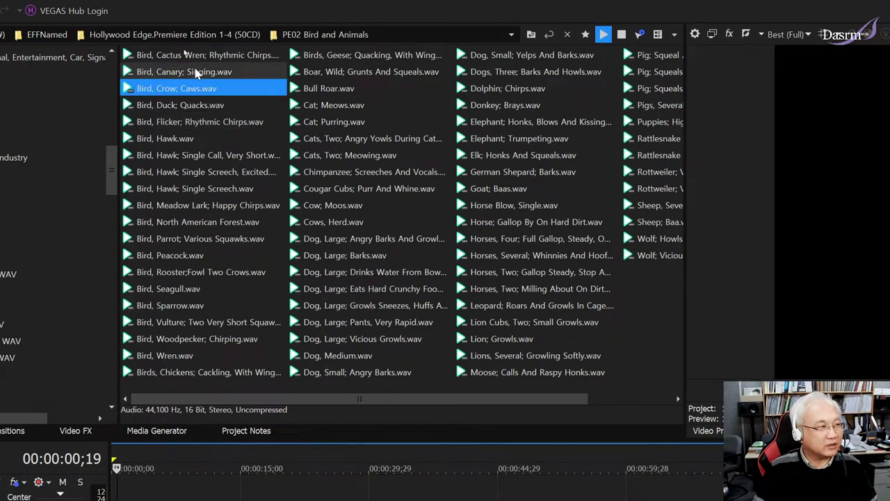
left_click(197, 73)
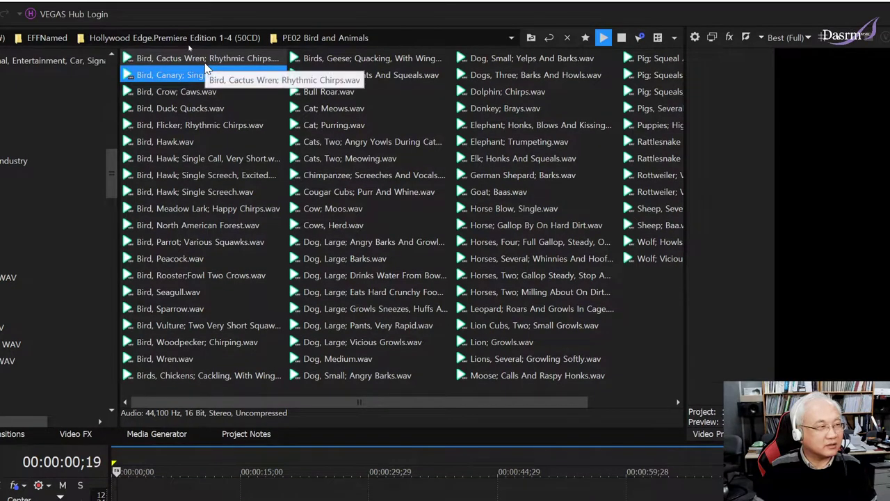
left_click(208, 108)
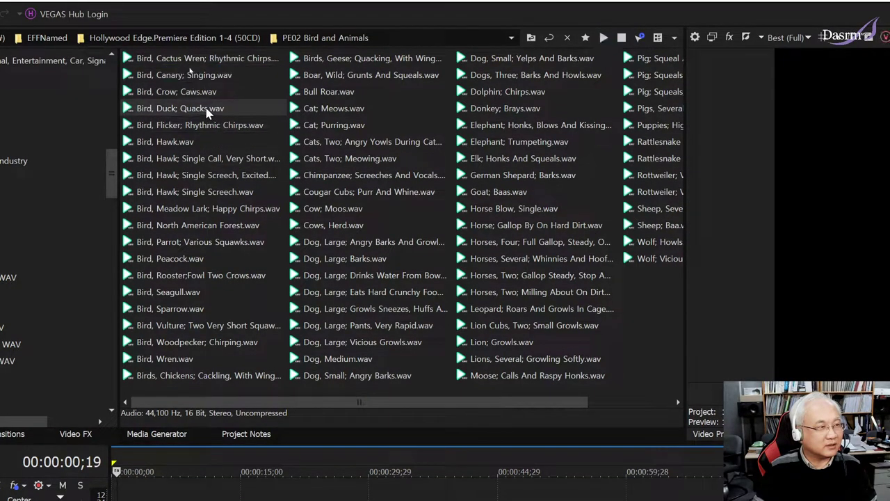
left_click(207, 160)
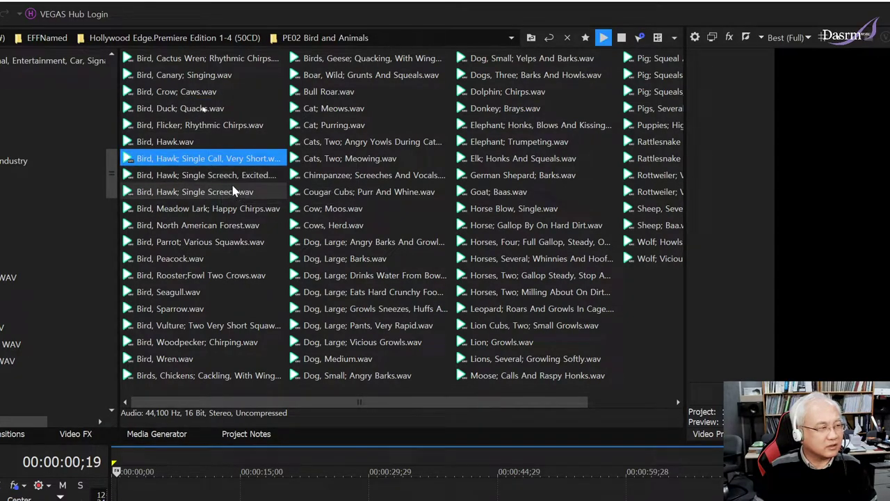
left_click(222, 180)
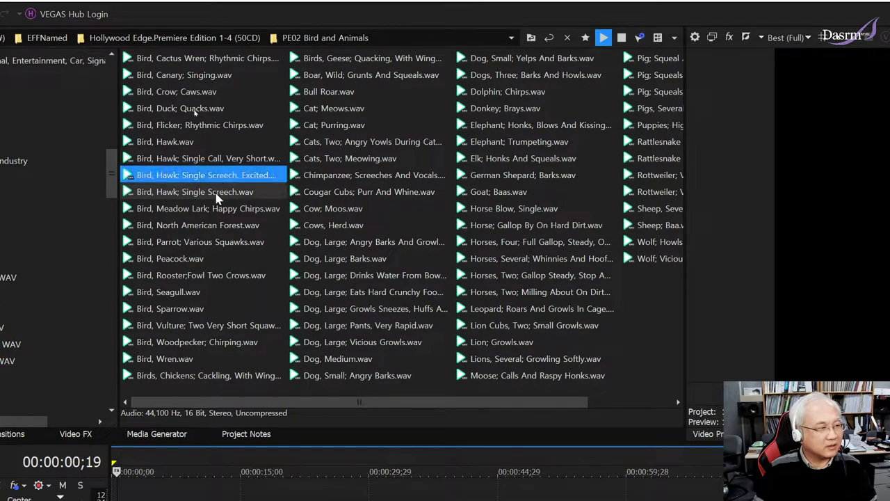
left_click(217, 196)
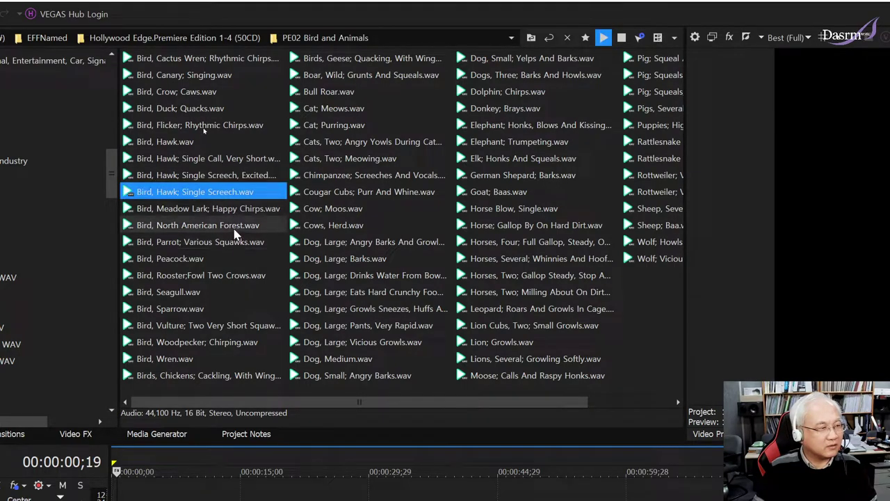
left_click(212, 244)
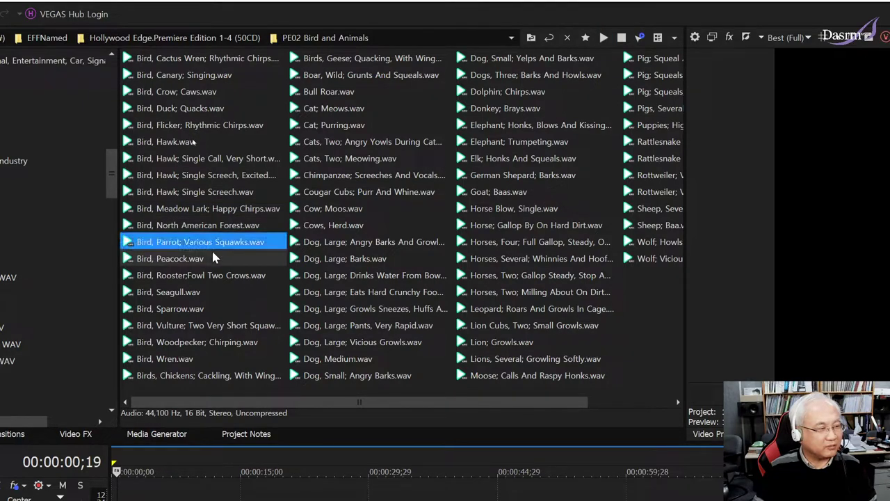
left_click(197, 261)
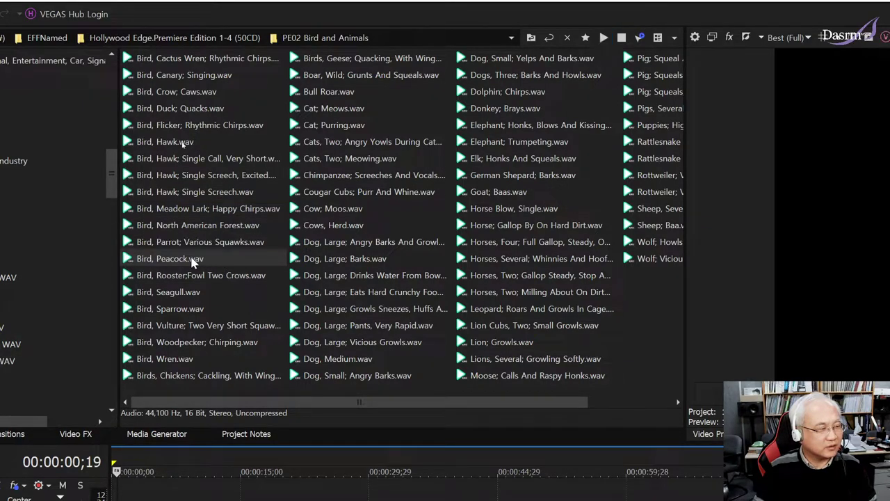
left_click(203, 313)
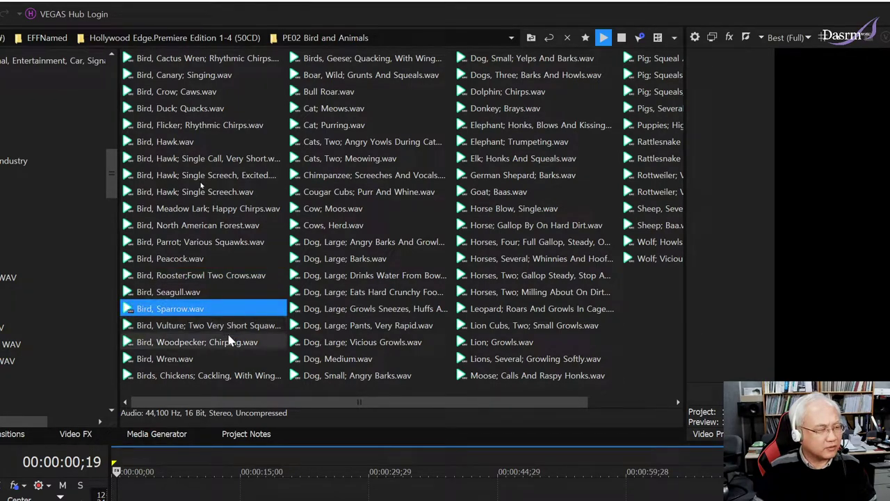
left_click(191, 343)
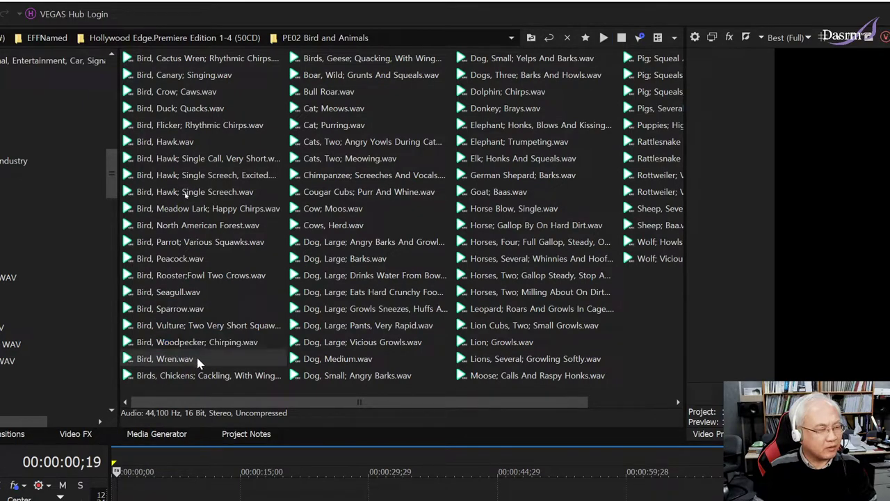
left_click(232, 361)
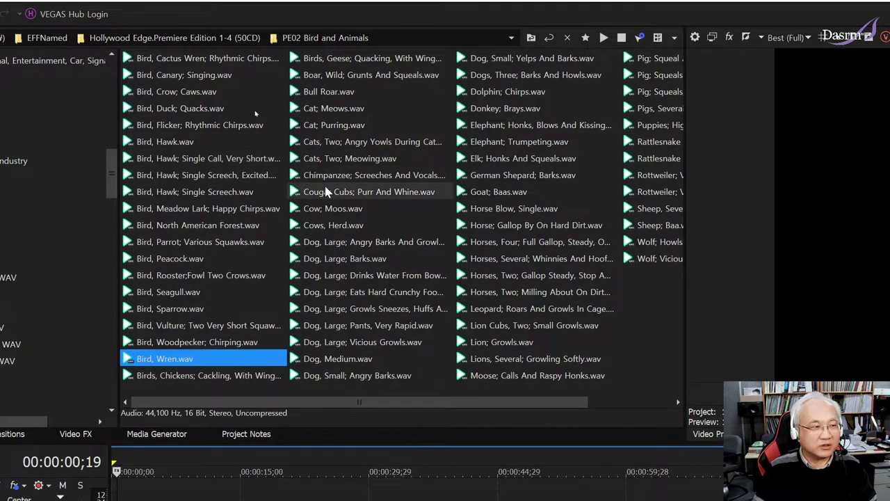
- Preview the cat sounds: Meows, Purring, Angry Yowls During Cat Fight and Cats, Two; Meowing
left_click(340, 111)
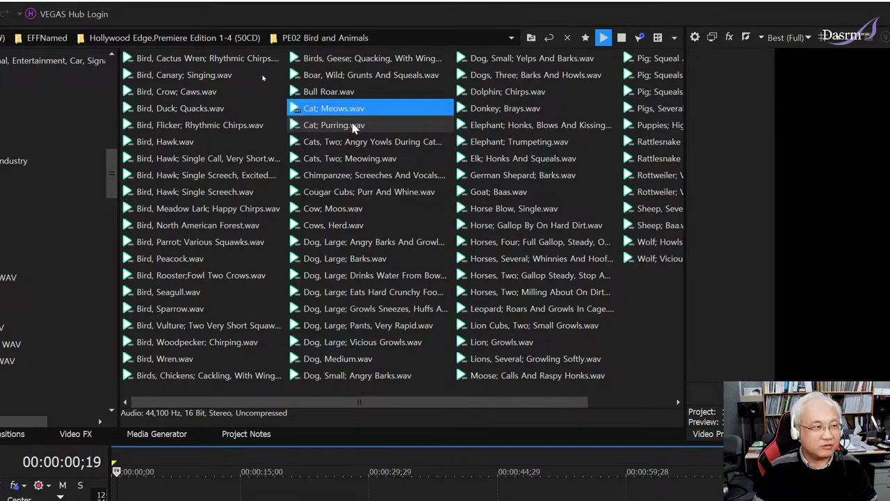
left_click(354, 126)
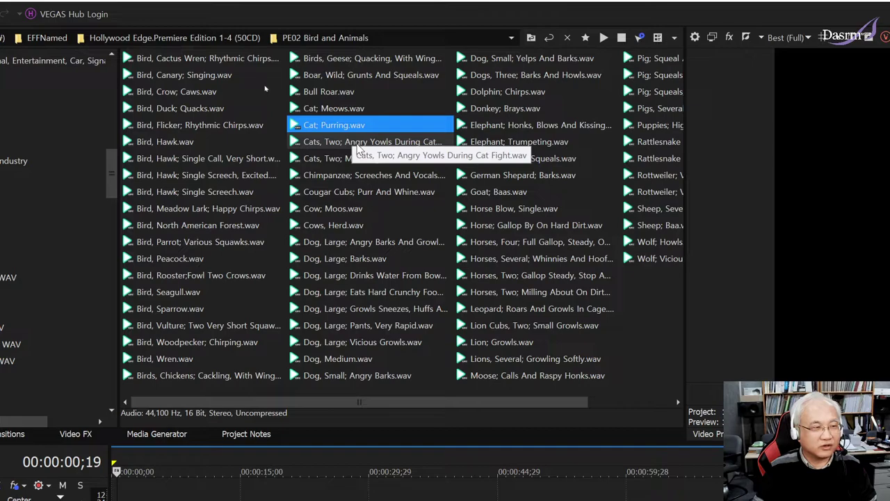
left_click(362, 143)
left_click(370, 144)
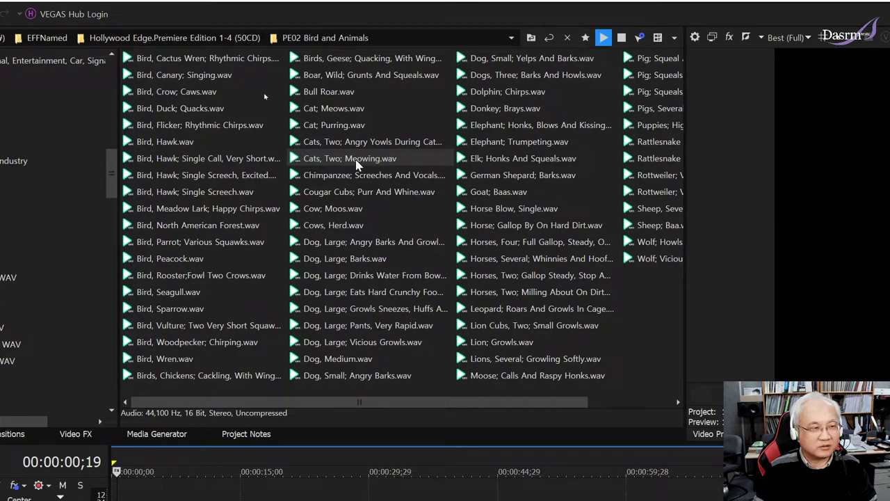
left_click(357, 163)
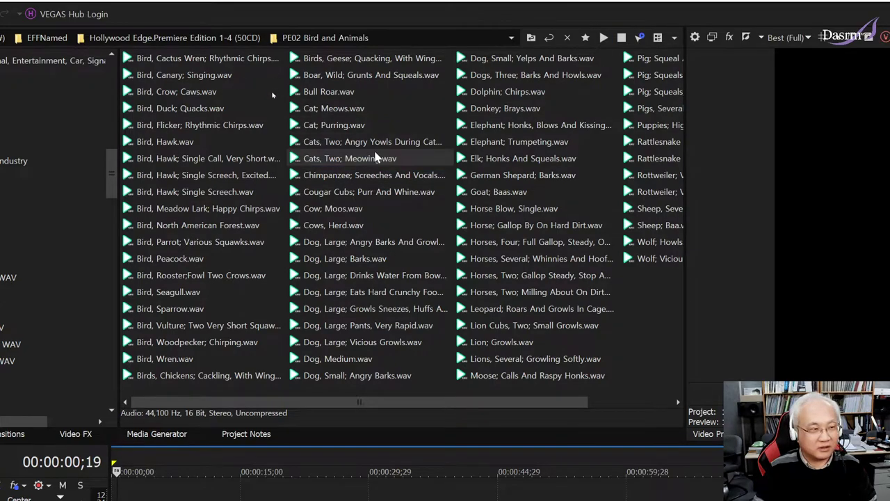
left_click(376, 158)
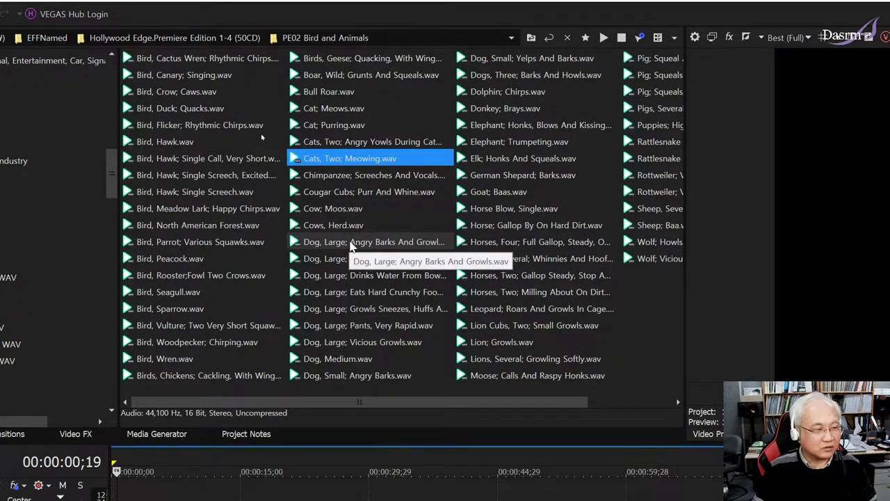
- Compare Dog, Large; Angry Barks And Growls with Dog, Large; Barks, settling on the angry barks
left_click(351, 246)
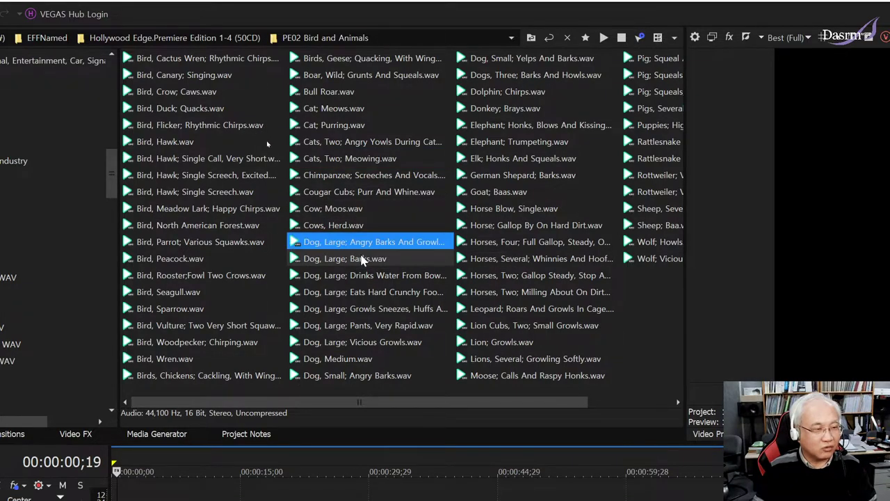
left_click(342, 249)
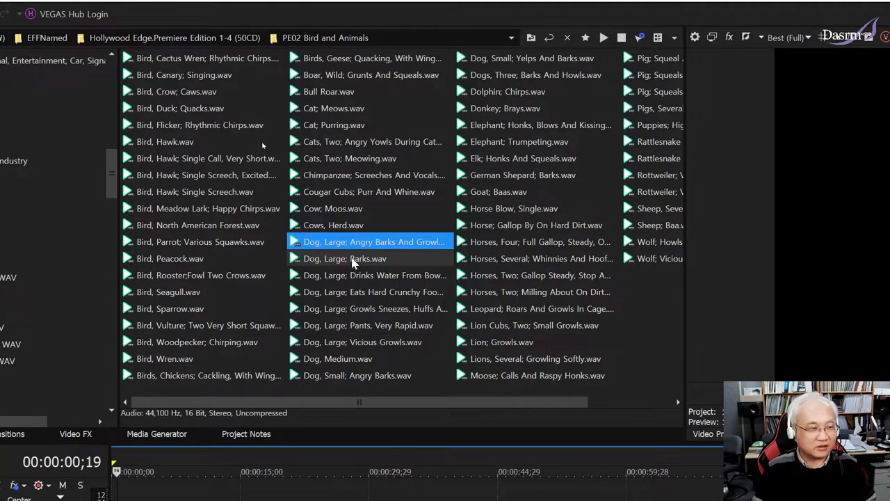
left_click(372, 248, "ctrl")
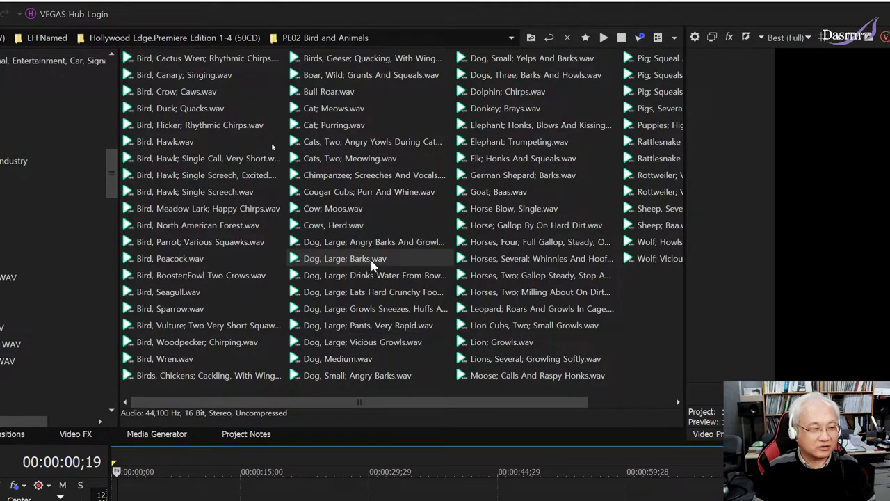
key("space")
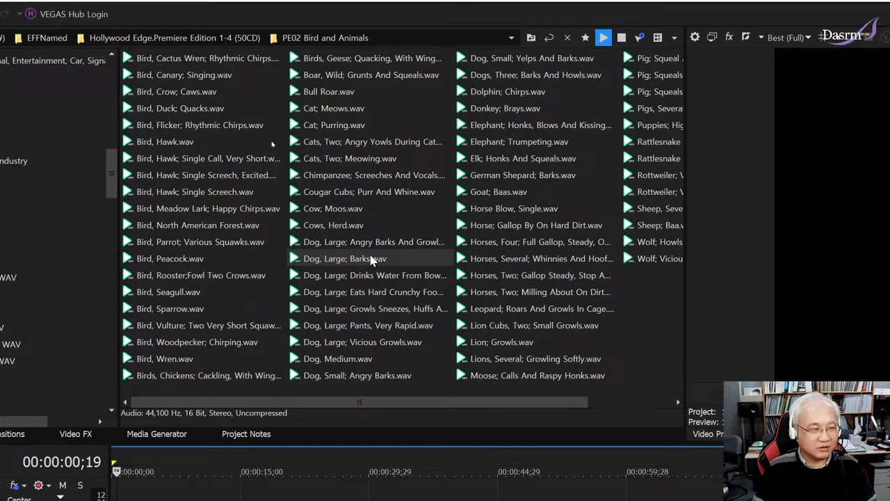
left_click(372, 259)
left_click(374, 263, "ctrl")
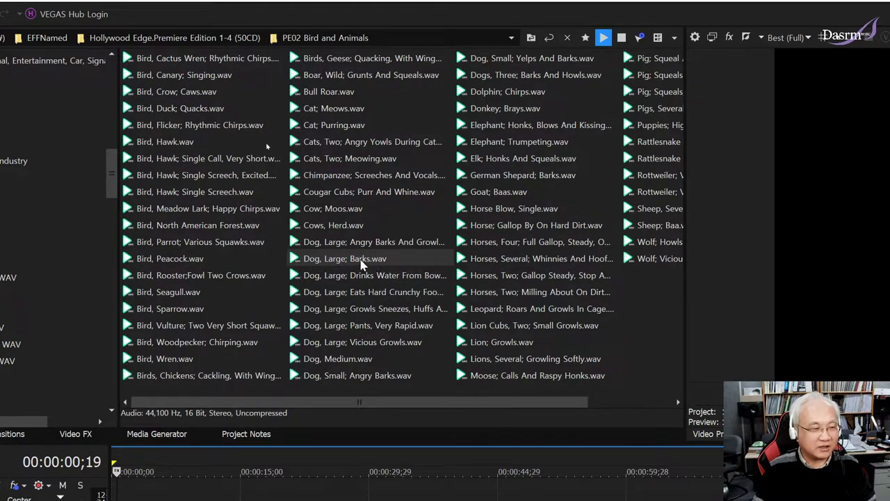
left_click(361, 262)
left_click(370, 246, "ctrl")
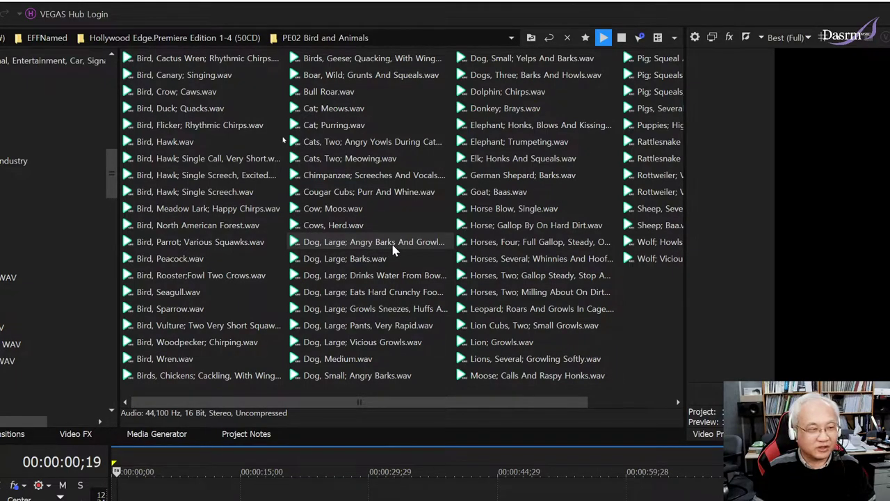
left_click(394, 247)
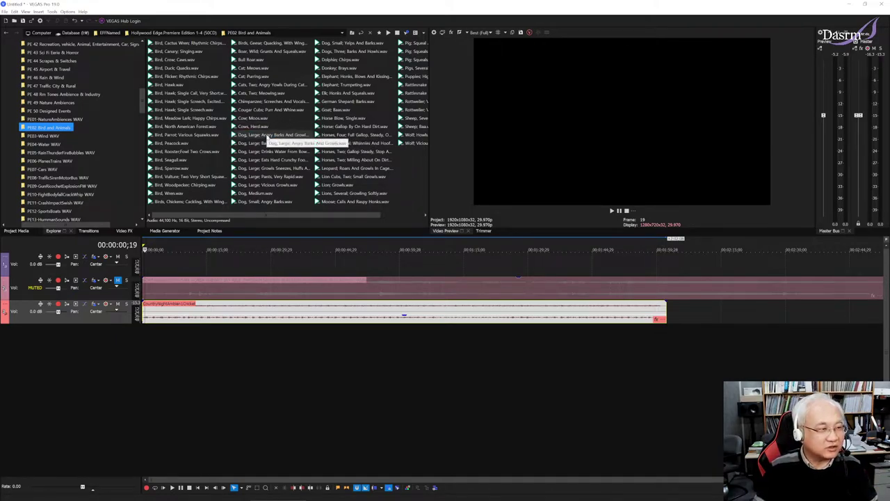
- Drop Dog, Large; Angry Barks And Growls on track 1 and shift it to about 00:00:05
left_click_drag(269, 135, 164, 272)
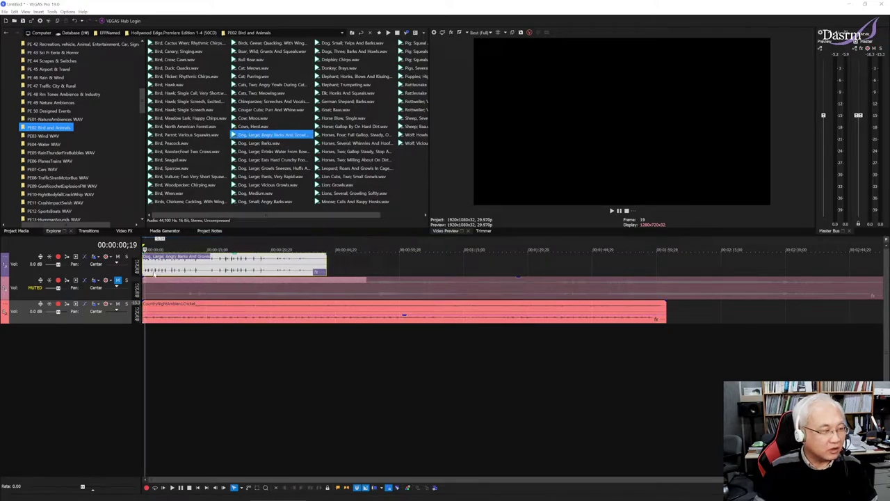
left_click(144, 335)
scroll(237, 324, "up", 3)
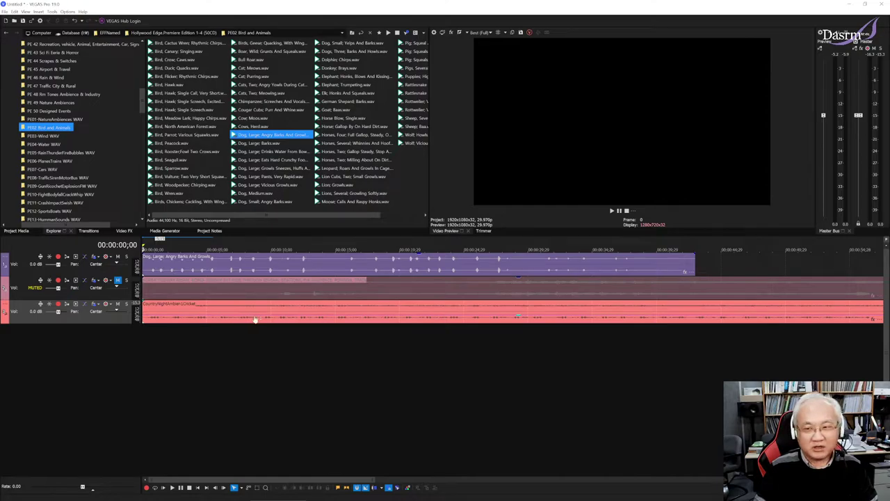
key("space")
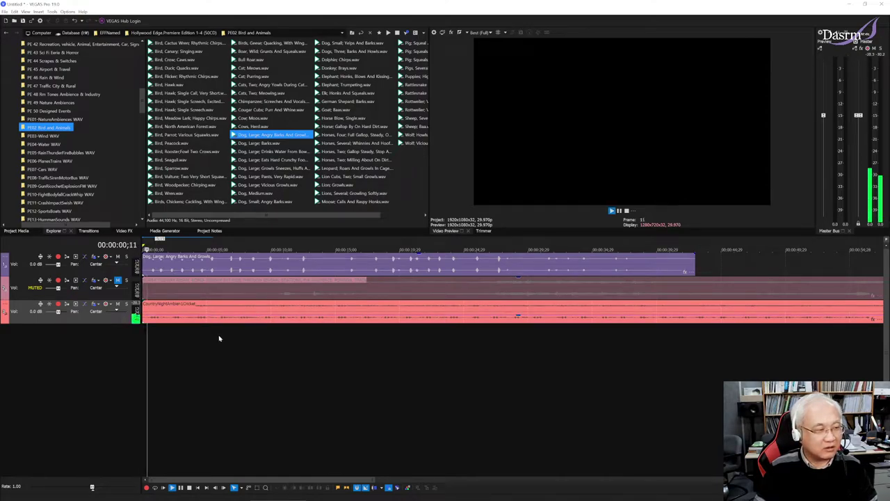
left_click_drag(184, 268, 256, 267)
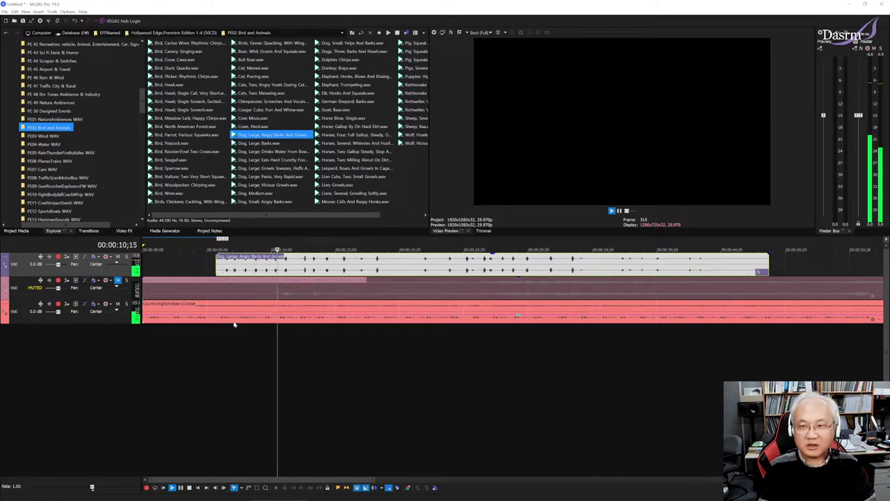
key("space")
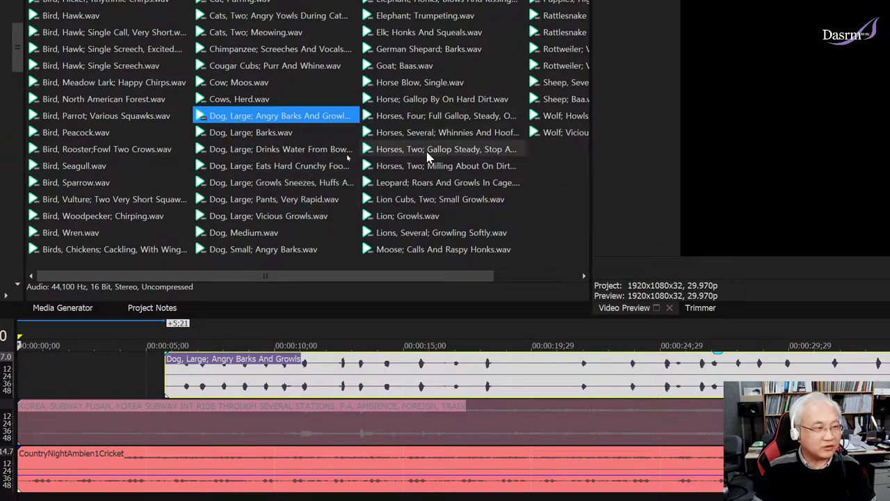
- Preview Horse Blow, Single, Lion Cubs, Two; Small Growls and Lion; Growls without adding them
left_click(420, 83)
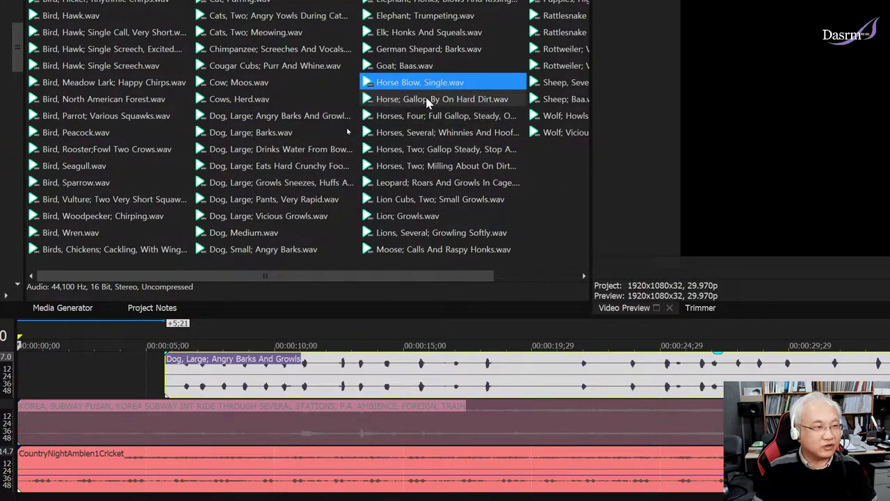
left_click(429, 137)
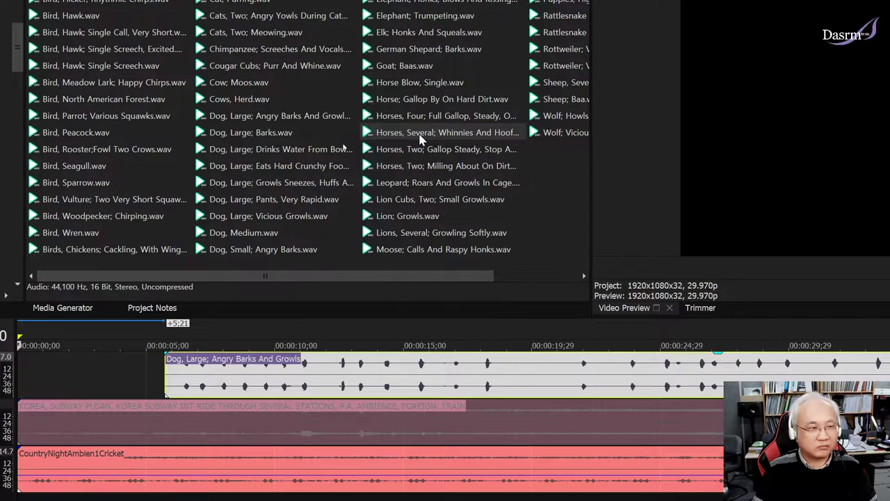
left_click(429, 202)
left_click(431, 201)
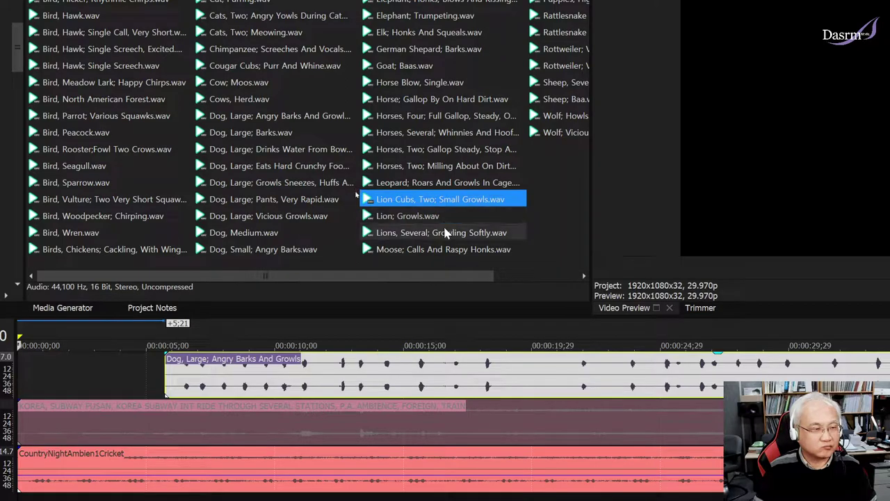
left_click(431, 217)
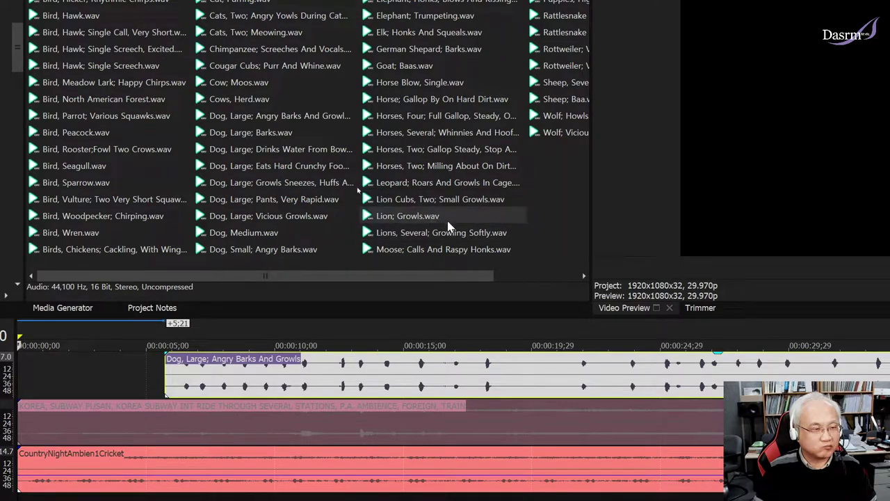
left_click(447, 221)
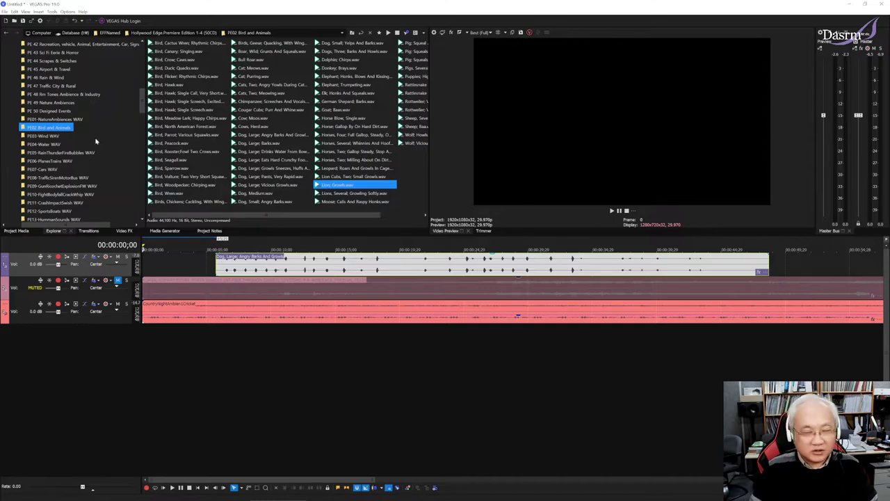
- Open the PE03-Wind WAV folder and preview HeavyGustsBlowingSounds.WAV
left_click(53, 136)
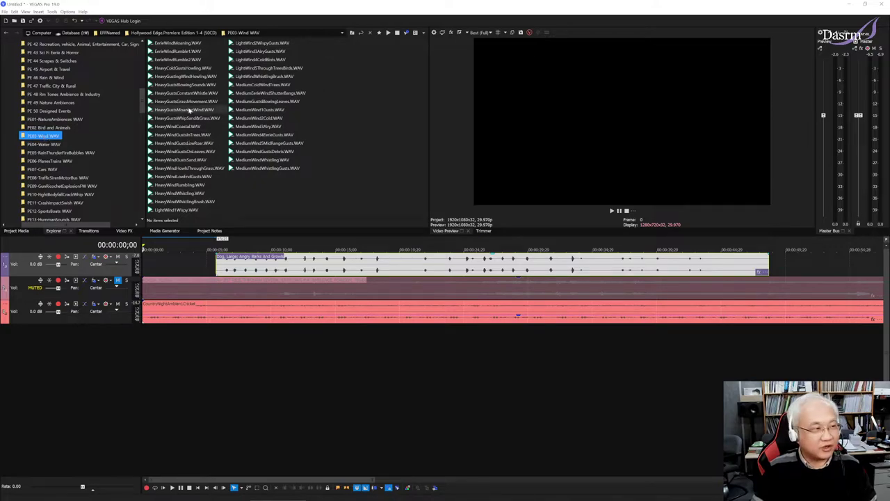
left_click(192, 86)
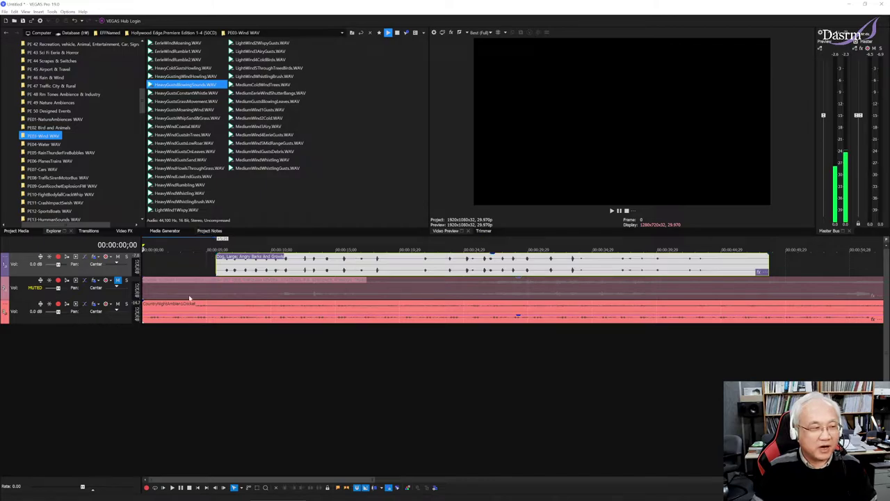
- Move the CountryNightAmbien1Cricket event down to a new fourth track and play to check
left_click_drag(171, 317, 165, 342)
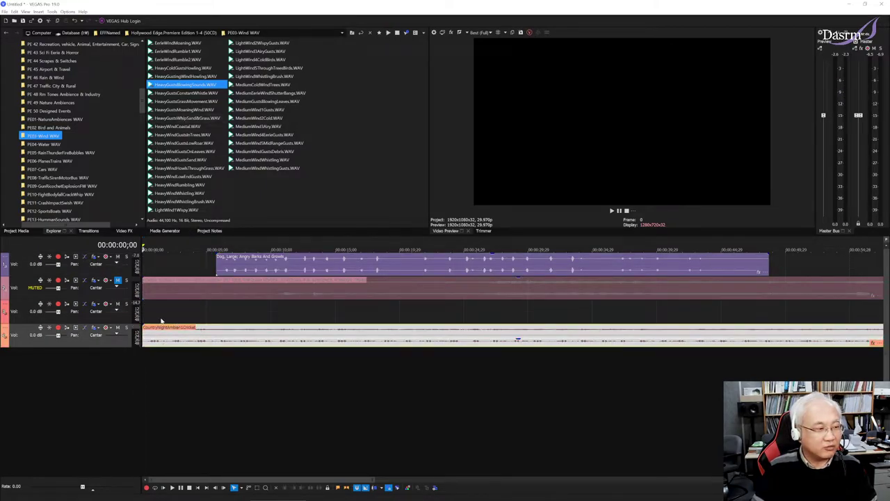
left_click(148, 314)
key("space")
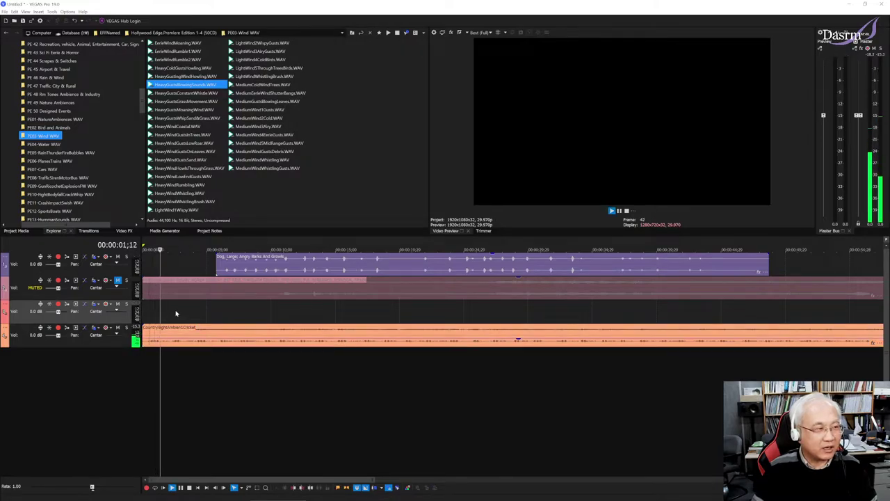
key("space")
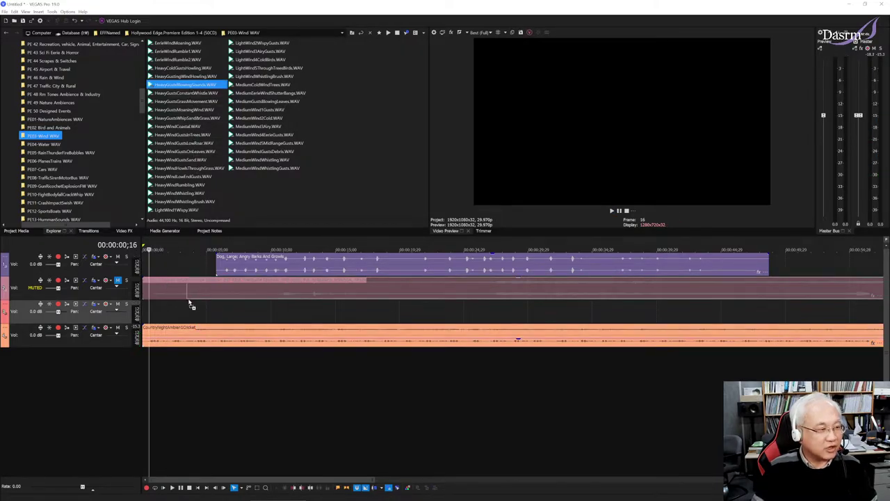
- Add HeavyGustsBlowingSounds.WAV on the empty third track with its gain at -5.5 dB
left_click(156, 318)
left_click_drag(156, 318, 157, 318)
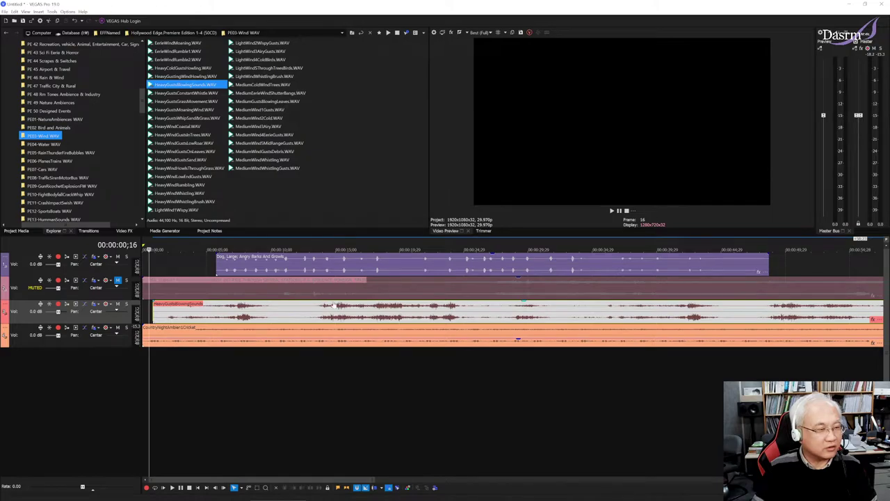
left_click_drag(320, 306, 334, 320)
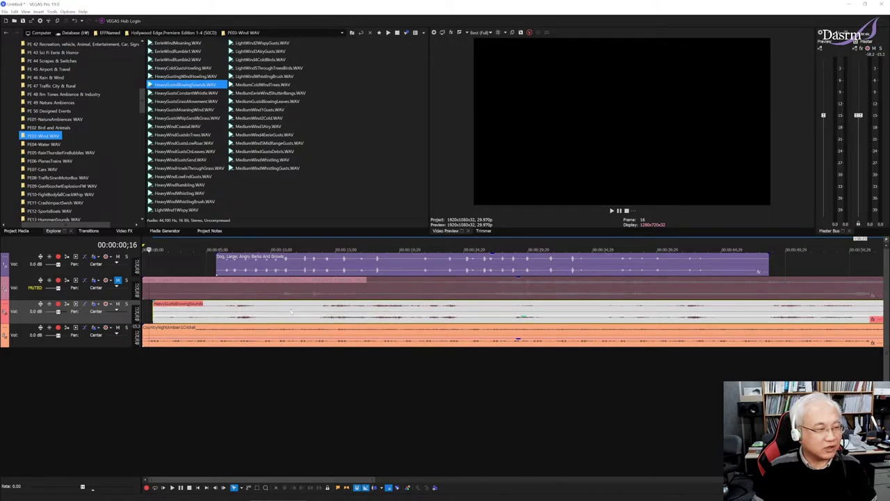
key("space")
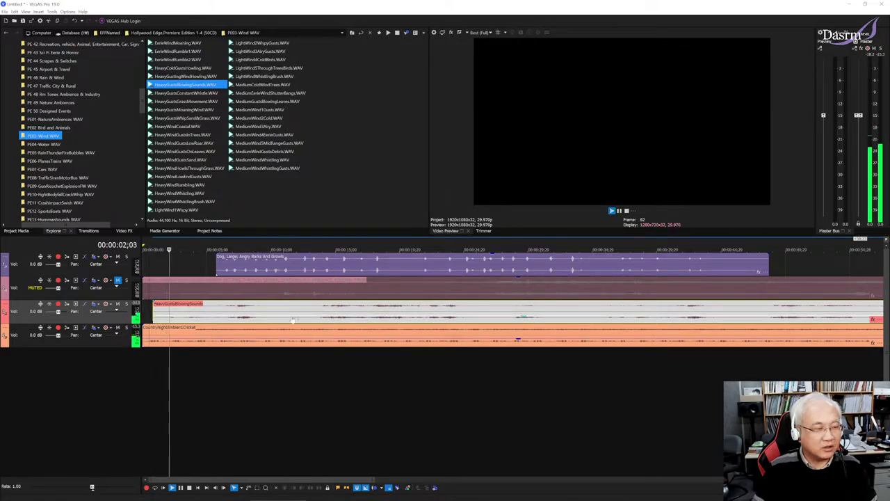
left_click_drag(287, 314, 324, 321)
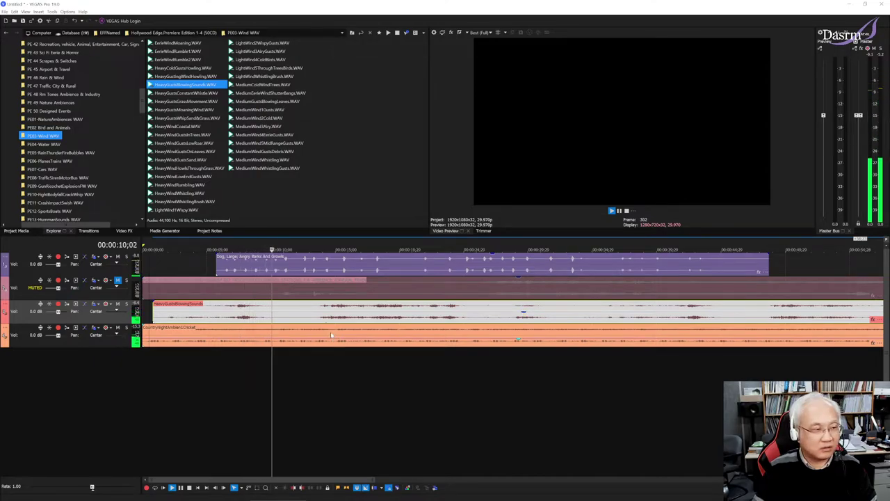
key("space")
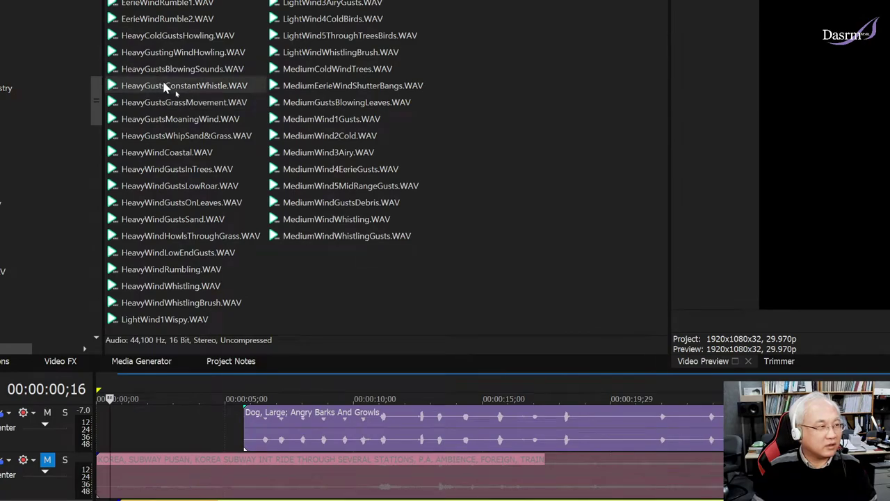
- Preview HeavyGustsConstantWhistle, HeavyWindCoastal, HowlsThroughGrass, LowEndGusts, Rumbling, Whistling and LightWindWhistlingBrush
left_click(196, 89)
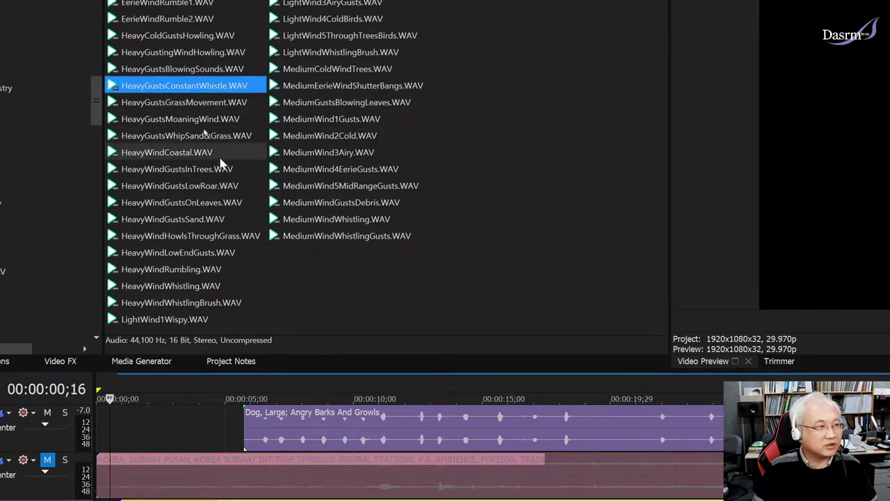
left_click(187, 153)
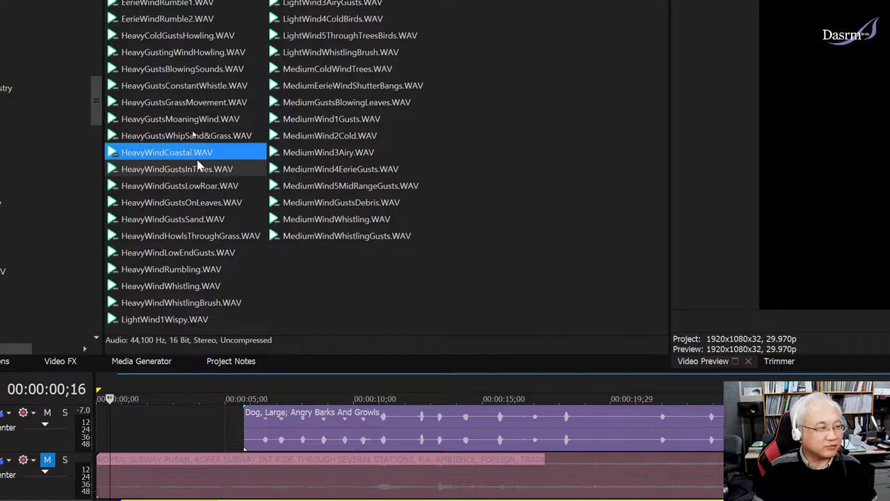
left_click(200, 237)
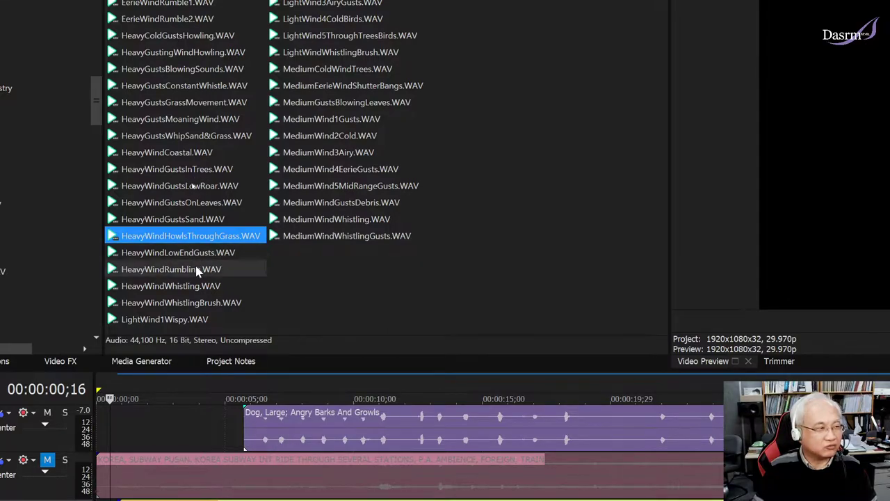
left_click(197, 254)
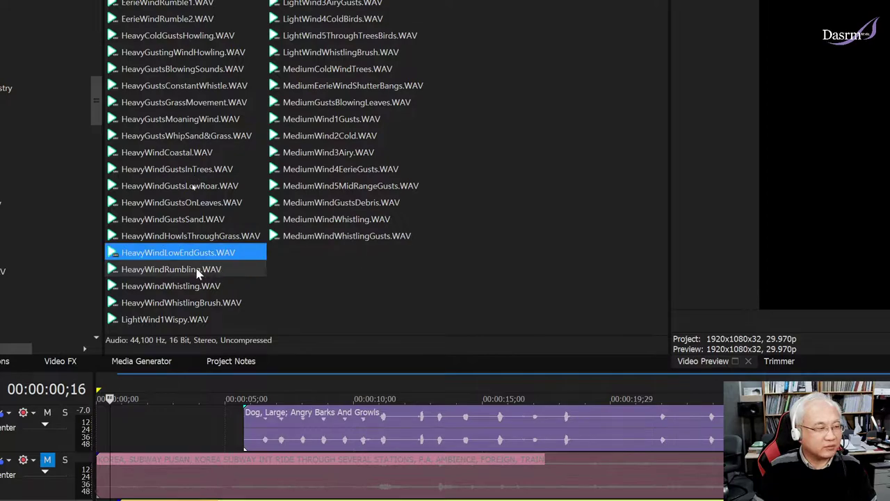
left_click(197, 270)
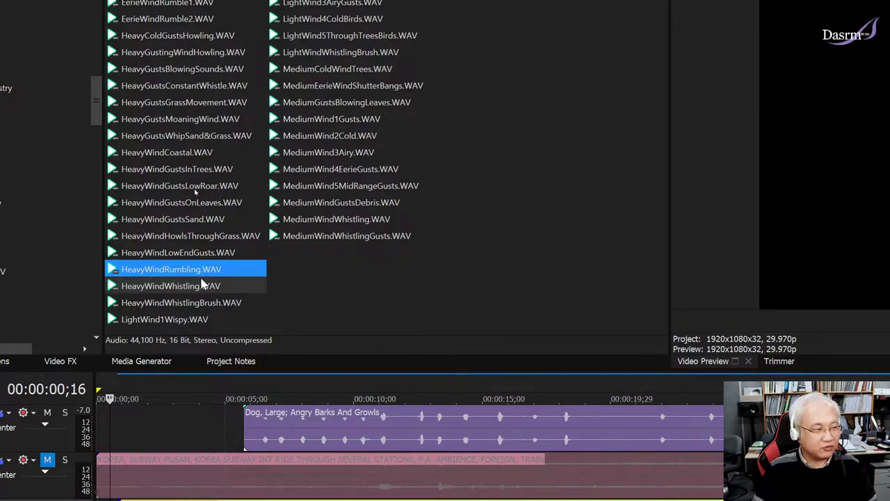
left_click(205, 285)
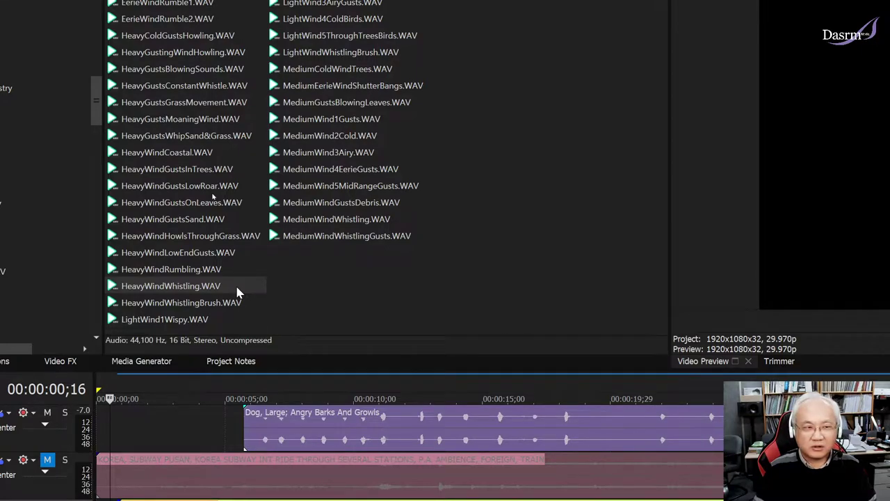
left_click(242, 285)
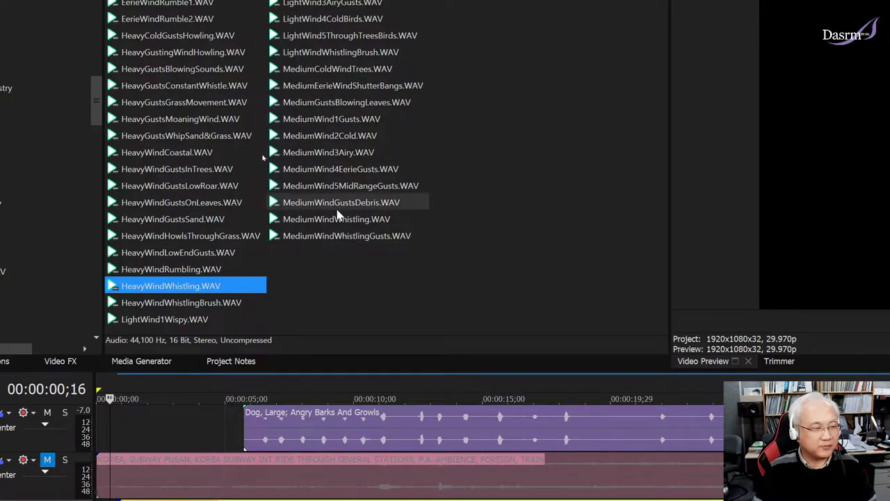
left_click(334, 52)
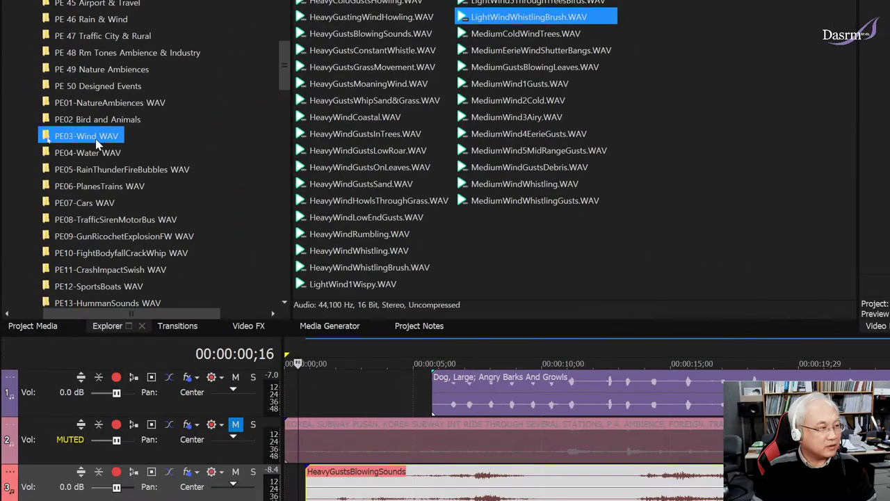
- Open PE04-Water WAV and preview drinking fountain, faucet, shower room, metal pan and splatty-leaves drip sounds
left_click(101, 153)
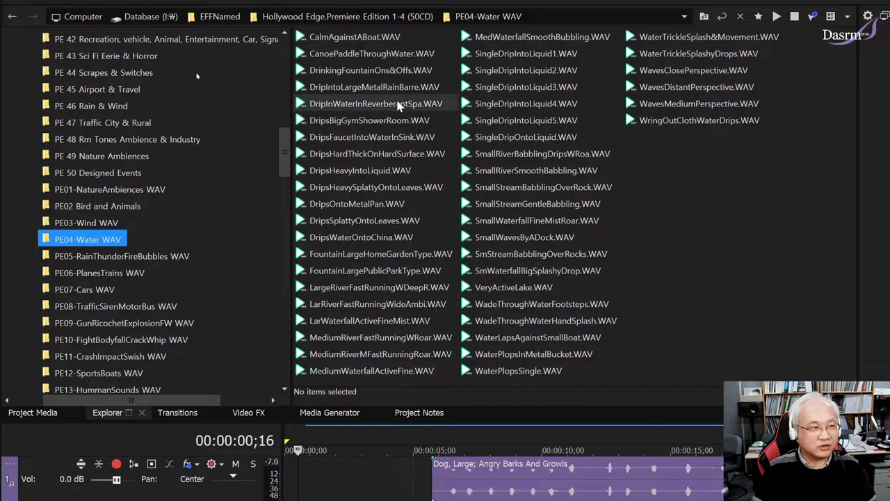
left_click(399, 104)
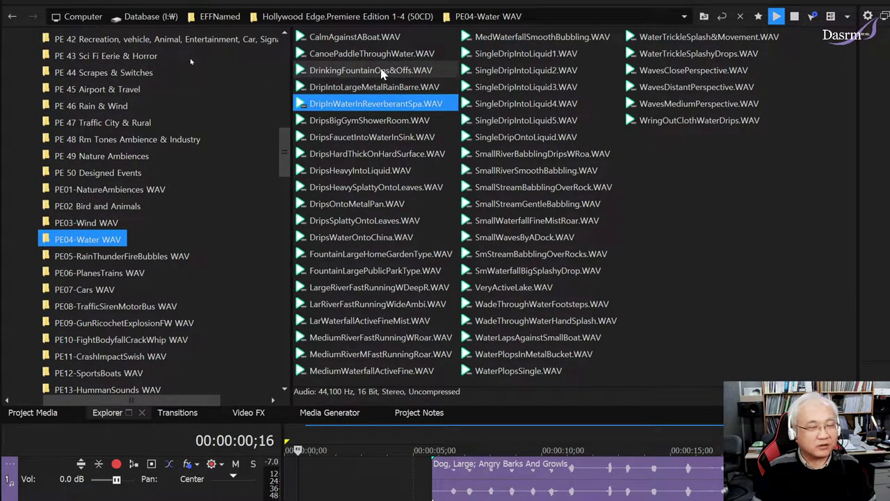
left_click(381, 73)
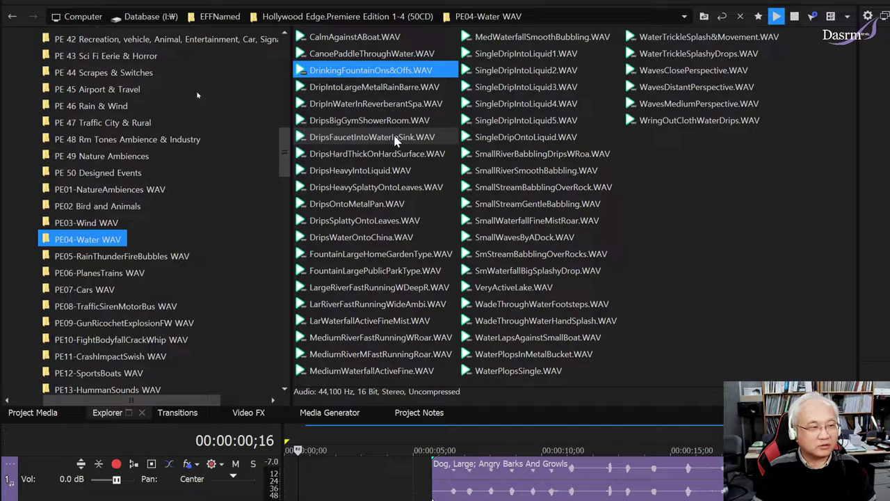
left_click(396, 139)
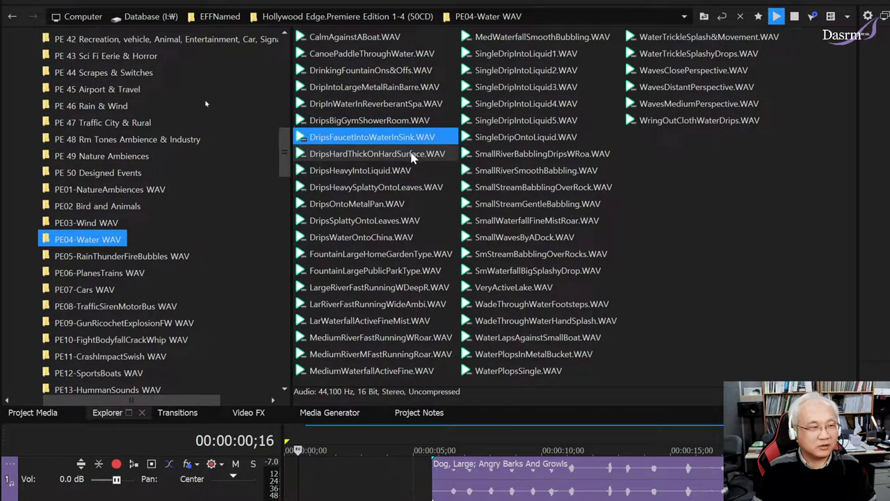
key("Up")
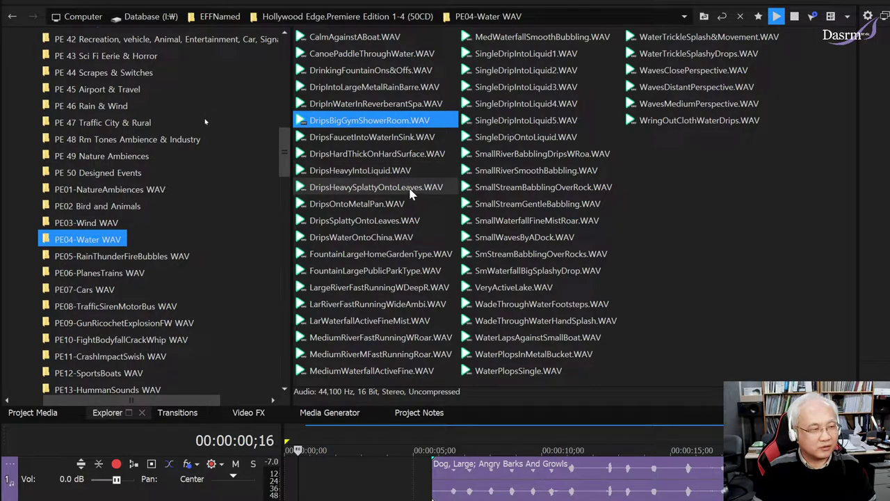
left_click(384, 205)
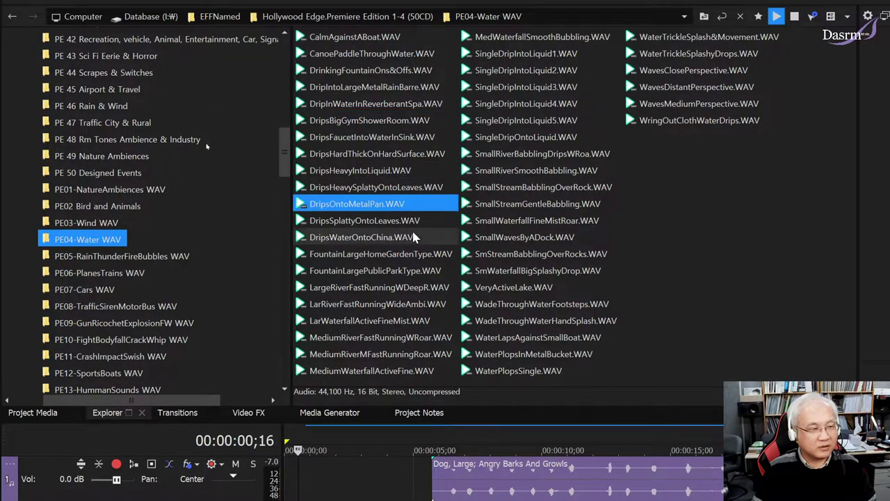
left_click(355, 209, "ctrl")
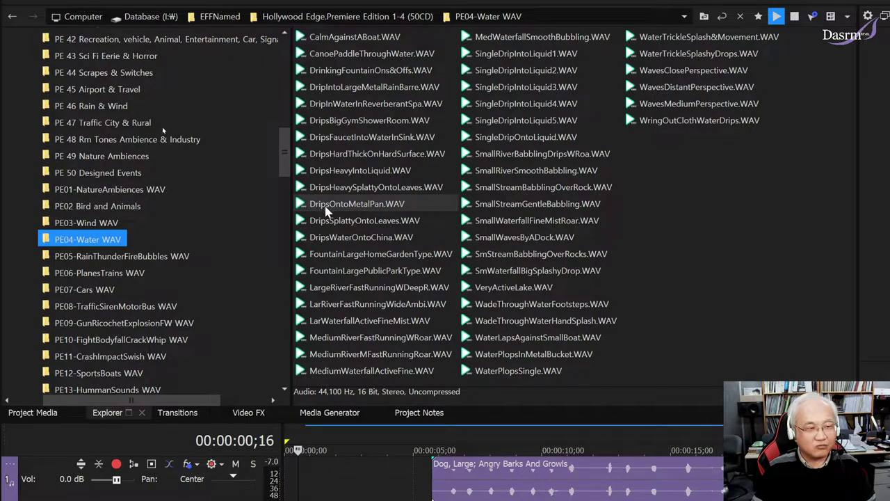
left_click(387, 209)
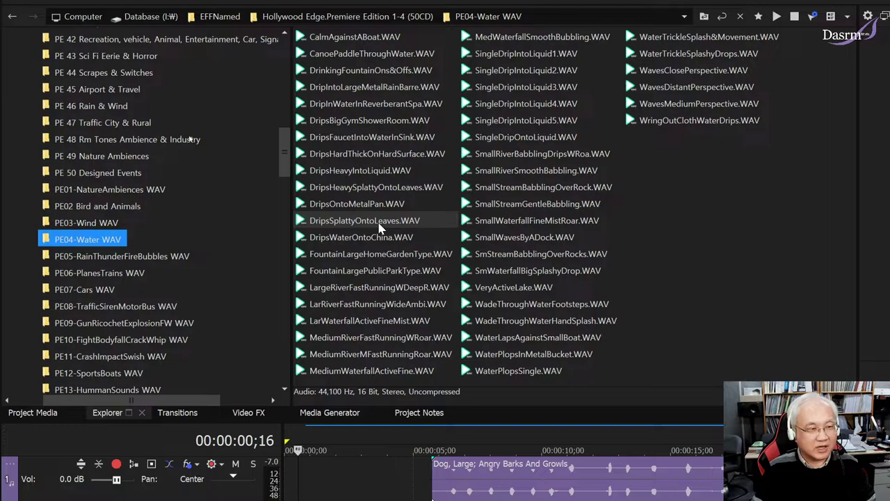
left_click(379, 227)
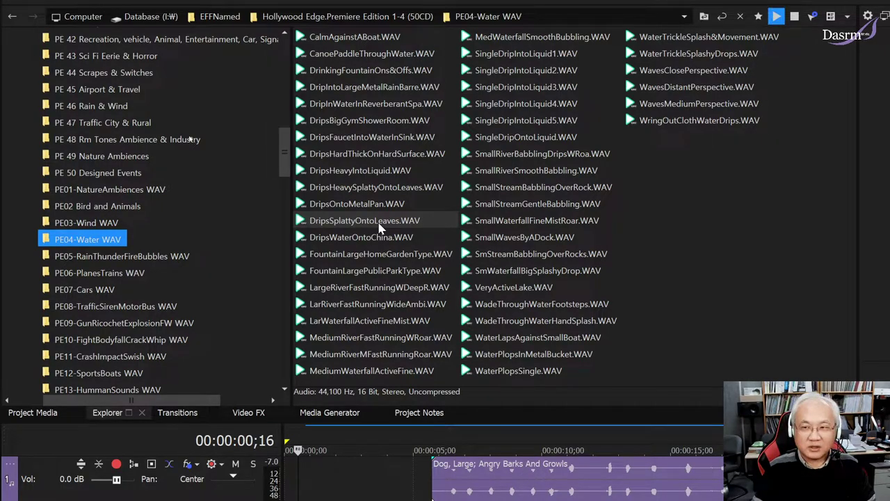
left_click(380, 227)
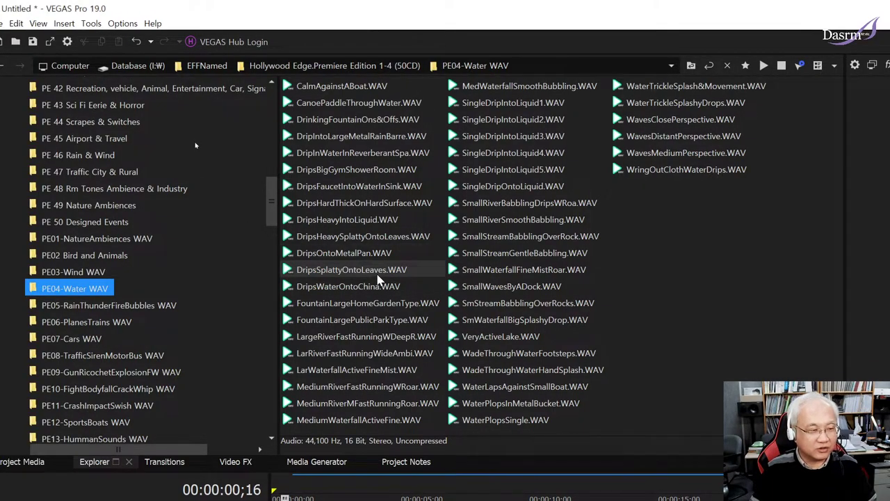
- Preview the large and medium river recordings and LarWaterfallActiveFineMist.WAV, cancelling an accidental rename
left_click(377, 275)
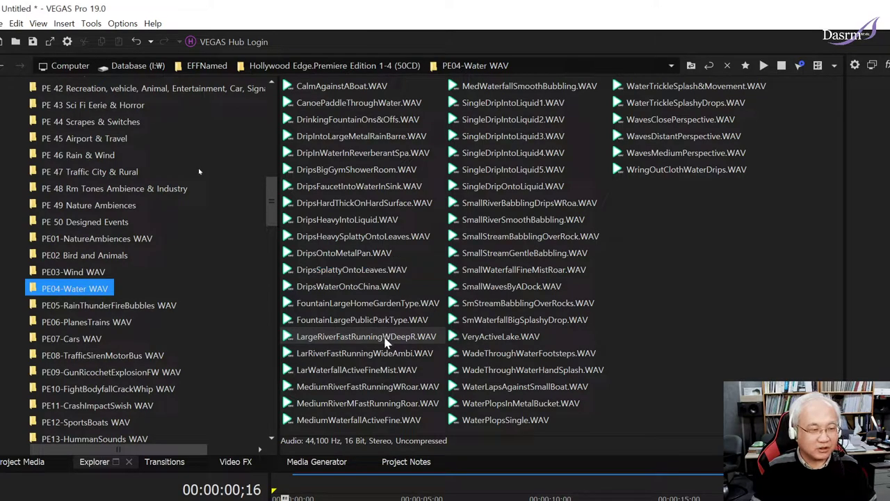
left_click(384, 336)
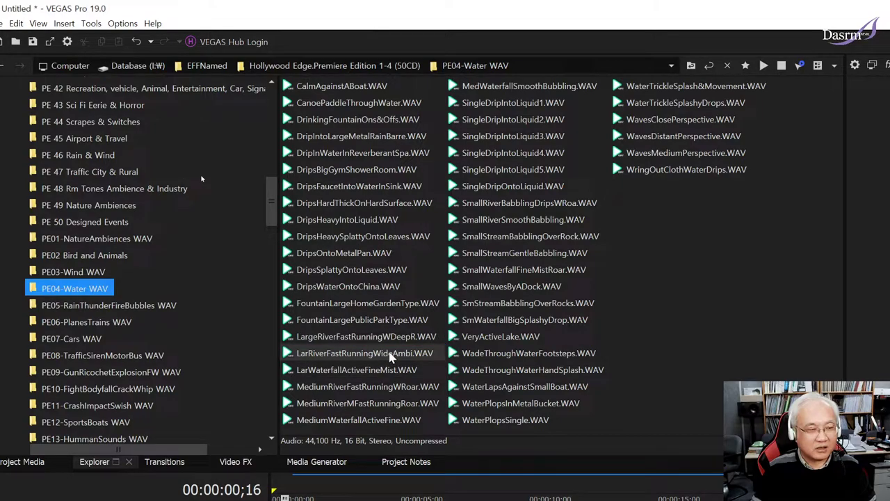
left_click(391, 355)
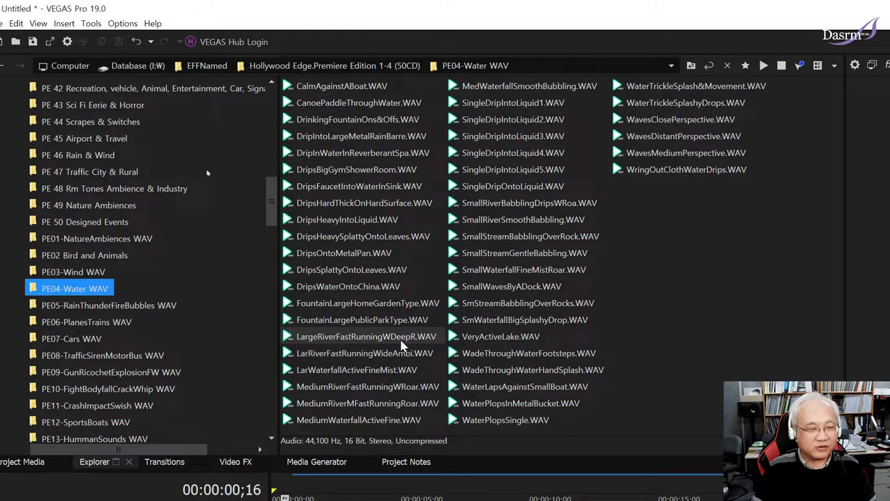
left_click(374, 337)
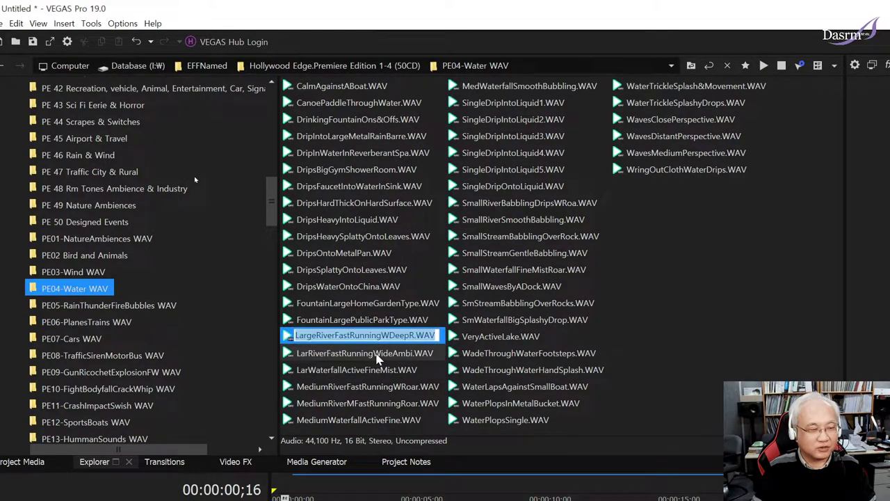
key("BackSpace")
key("Escape")
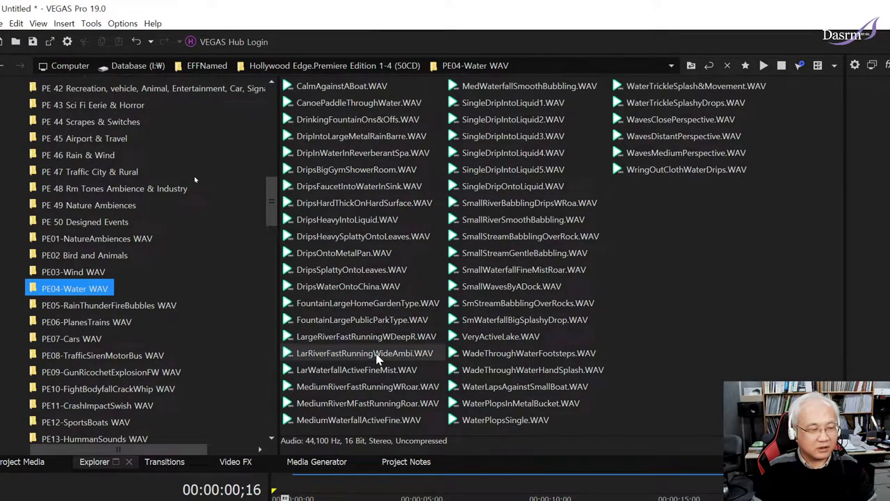
left_click(400, 356)
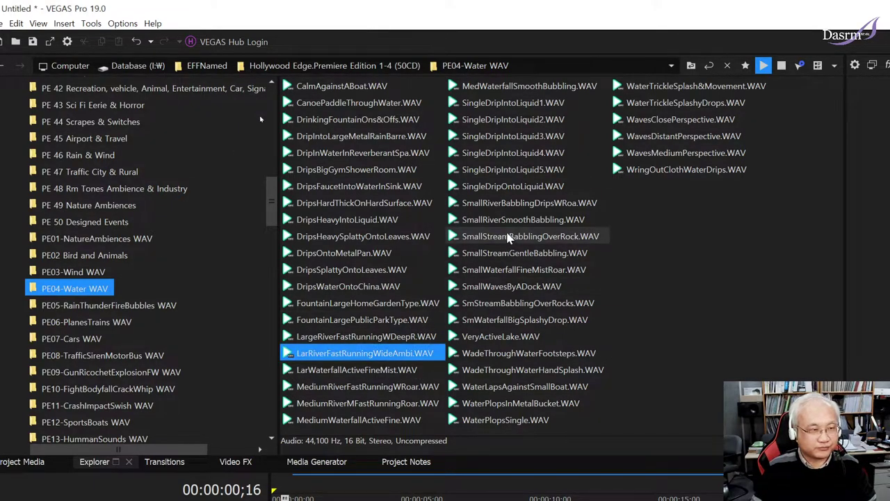
key("Escape")
left_click(369, 376)
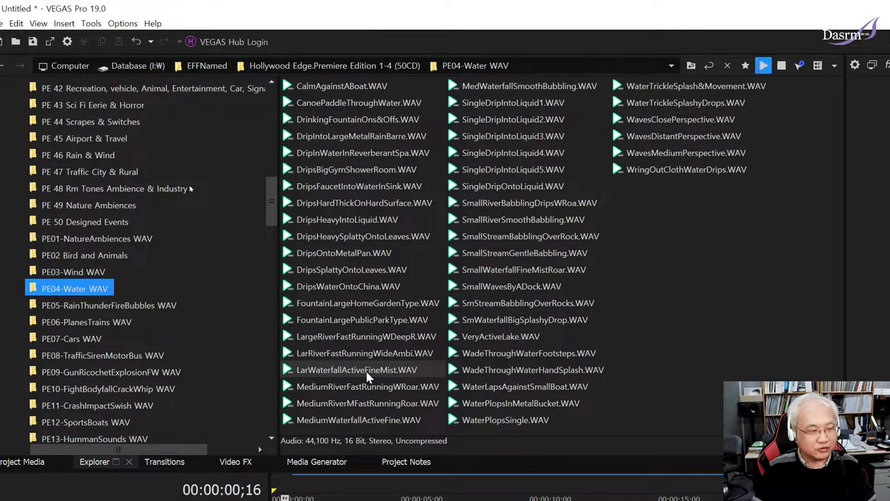
left_click(368, 376)
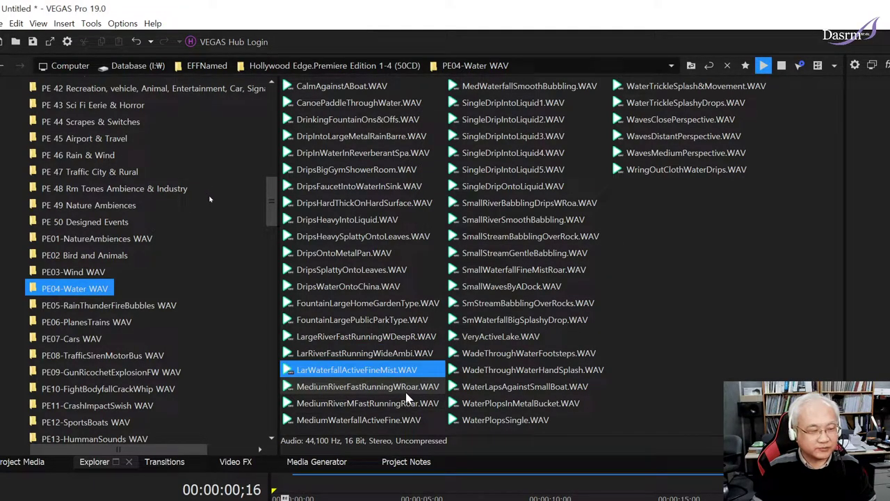
left_click(394, 391)
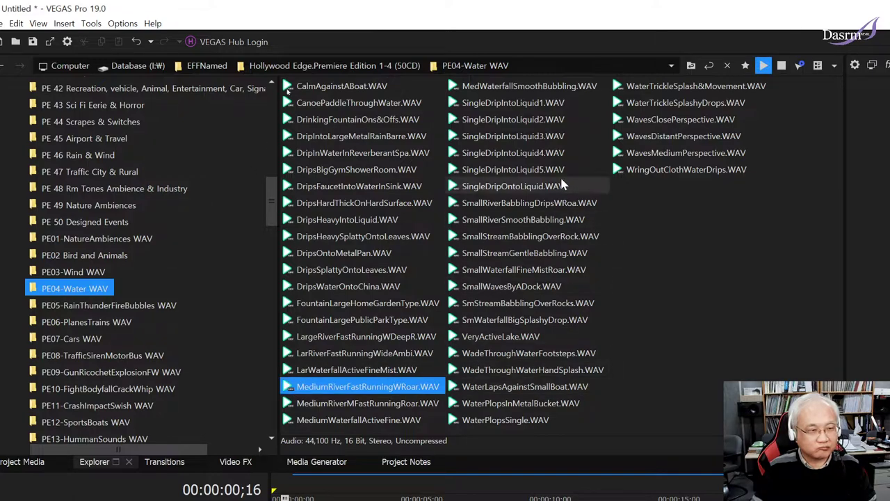
- Preview SingleDripIntoLiquid3, 4 and 5.WAV
left_click(521, 169)
left_click(530, 151)
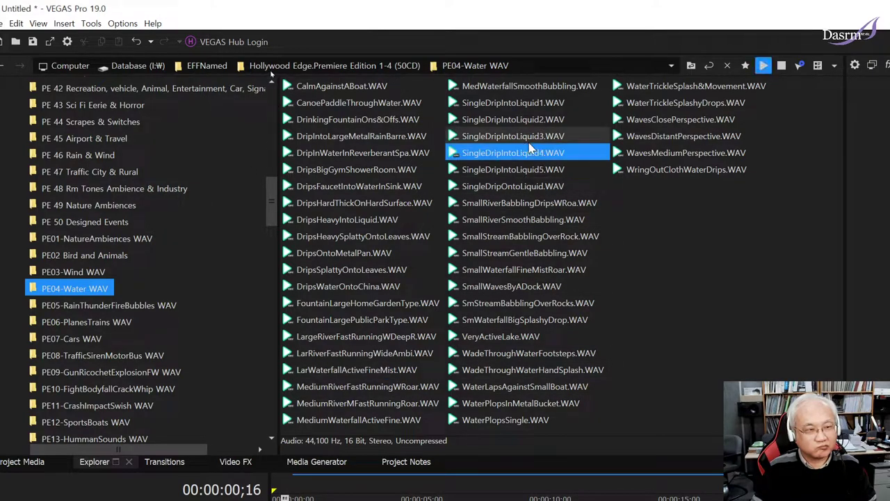
left_click(530, 149, "ctrl")
left_click(528, 141)
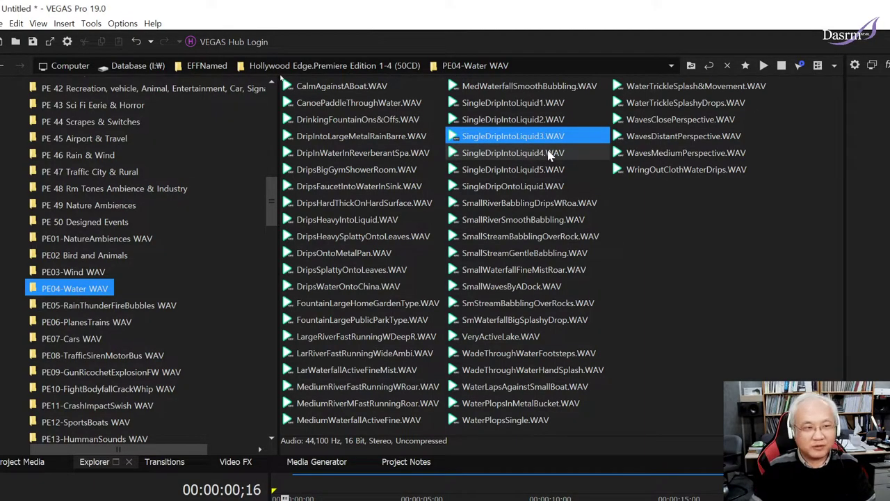
left_click(546, 172)
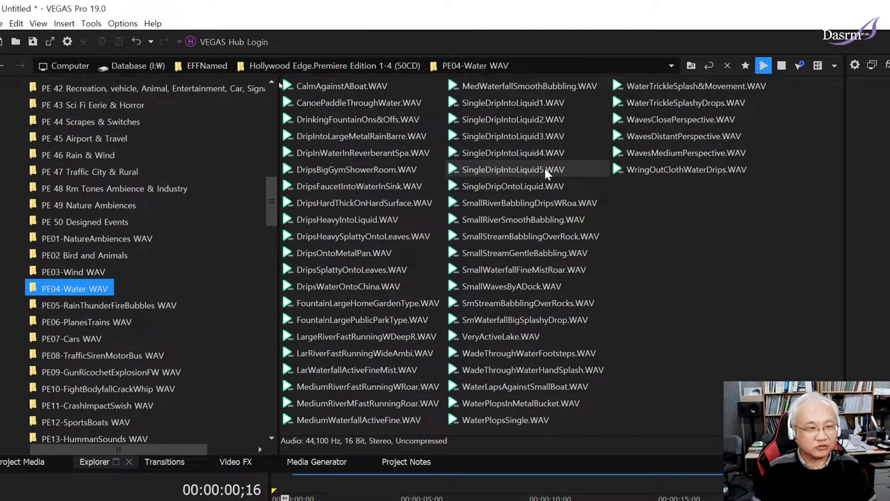
- Audition the single drip, river babbling, stream-over-rocks, small waves by a dock and boat water-lap recordings
left_click(539, 104)
left_click(547, 187)
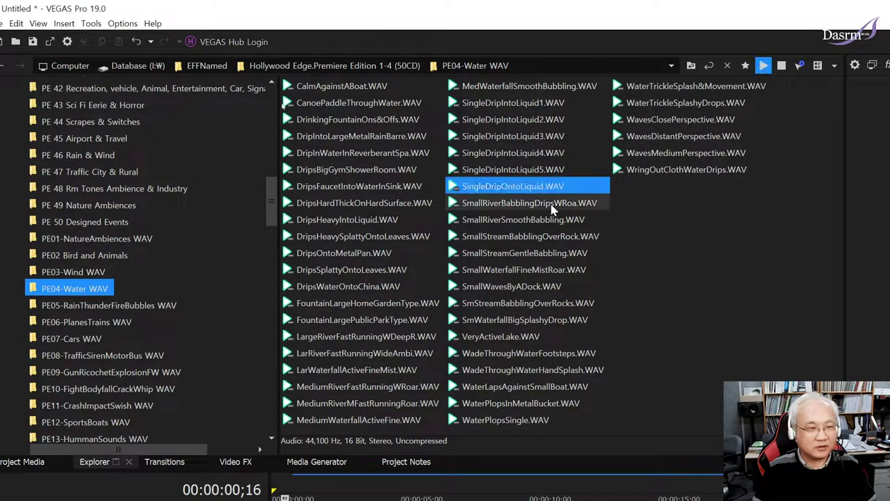
left_click(551, 203)
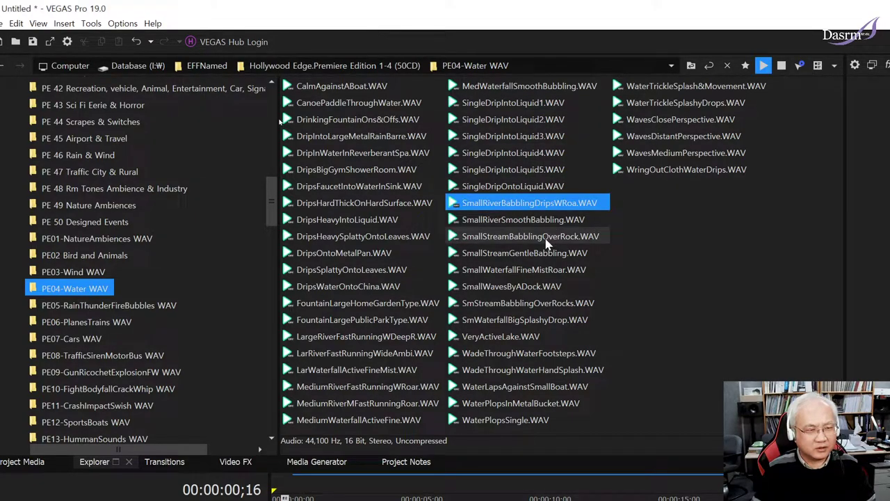
left_click(548, 306)
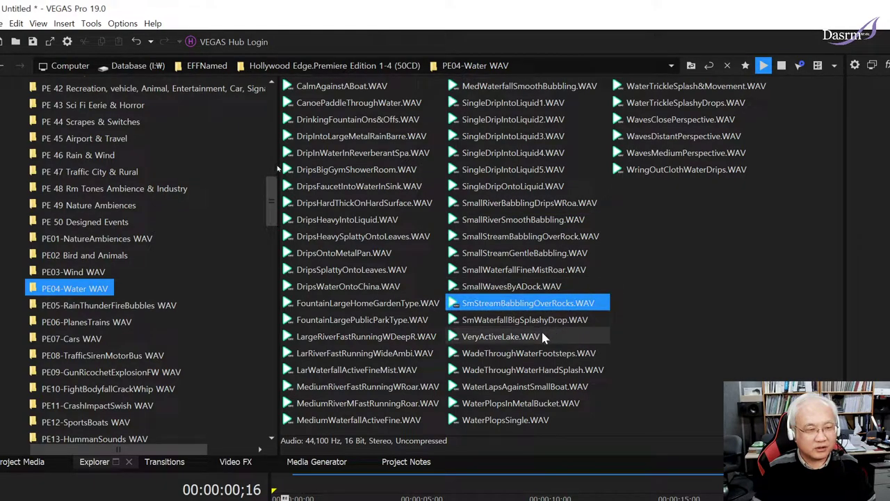
left_click(550, 270)
left_click(553, 286)
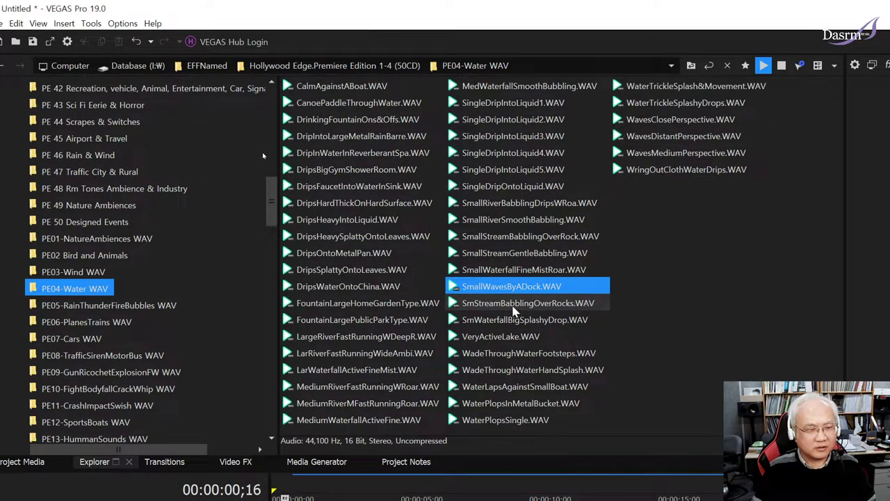
left_click(530, 290, "ctrl")
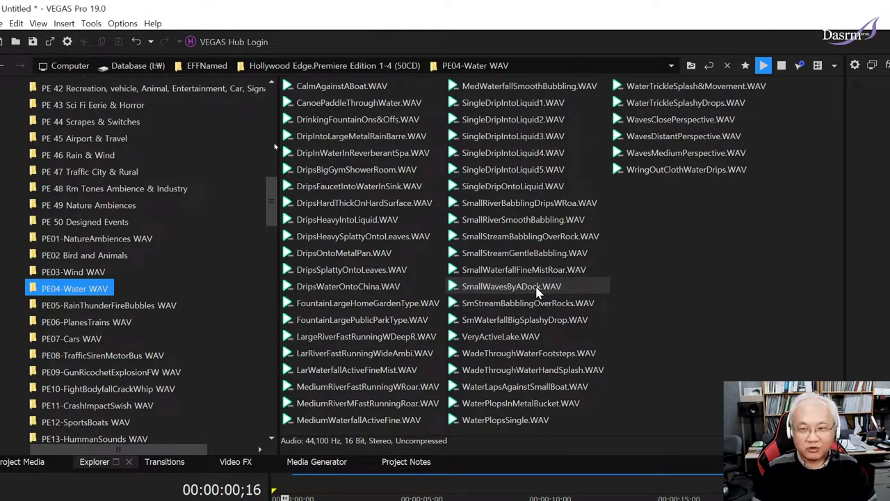
left_click(537, 291)
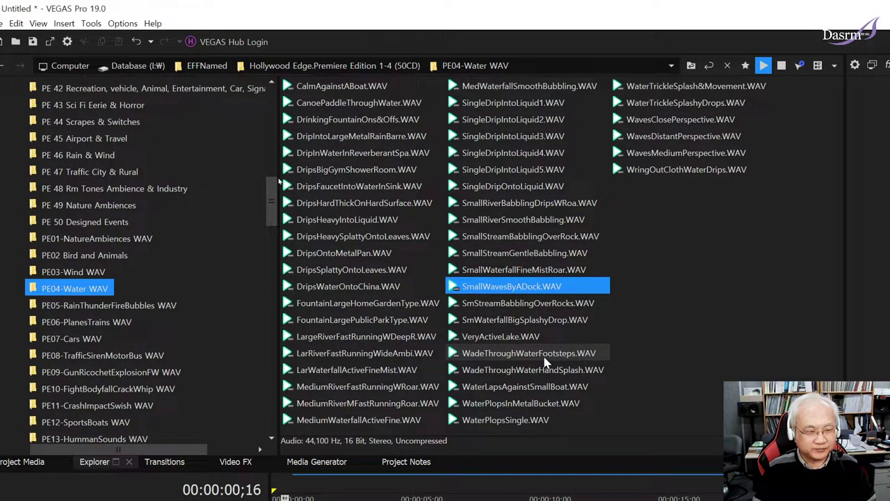
left_click(544, 386)
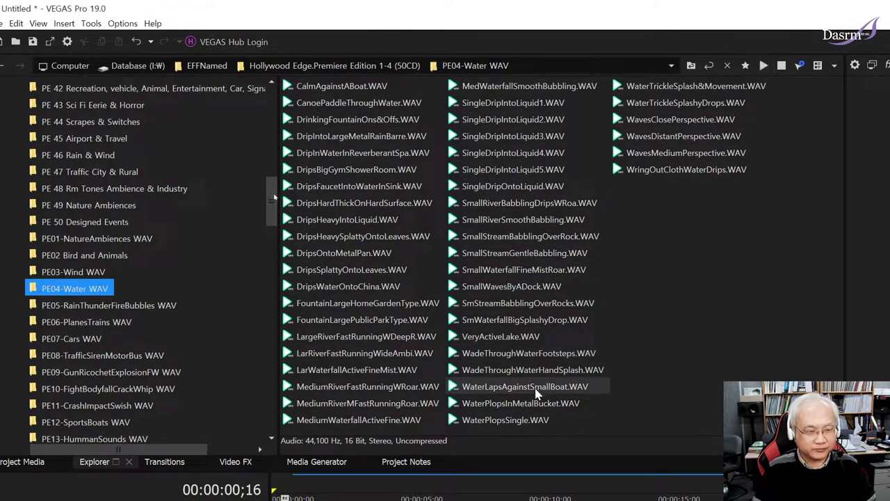
- Audition WavesDistantPerspective and WavesMediumPerspective, then open the PE05-RainThunderFireBubbles WAV folder
left_click(678, 139)
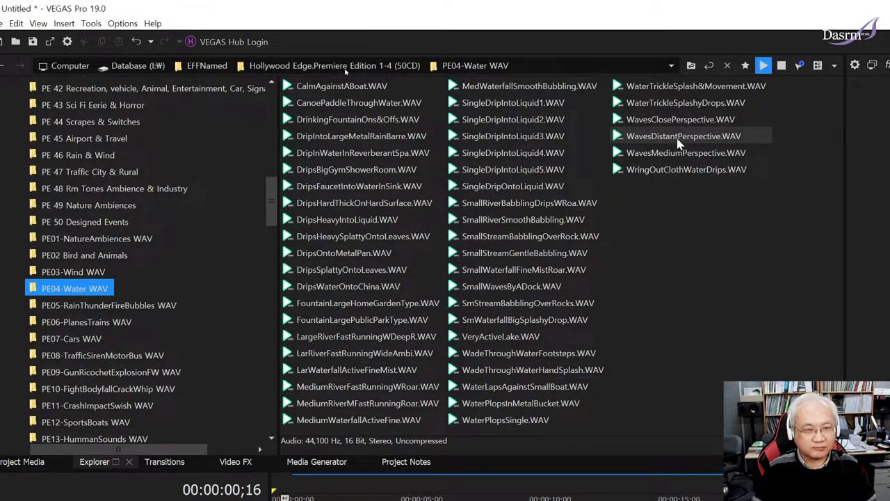
left_click(678, 139)
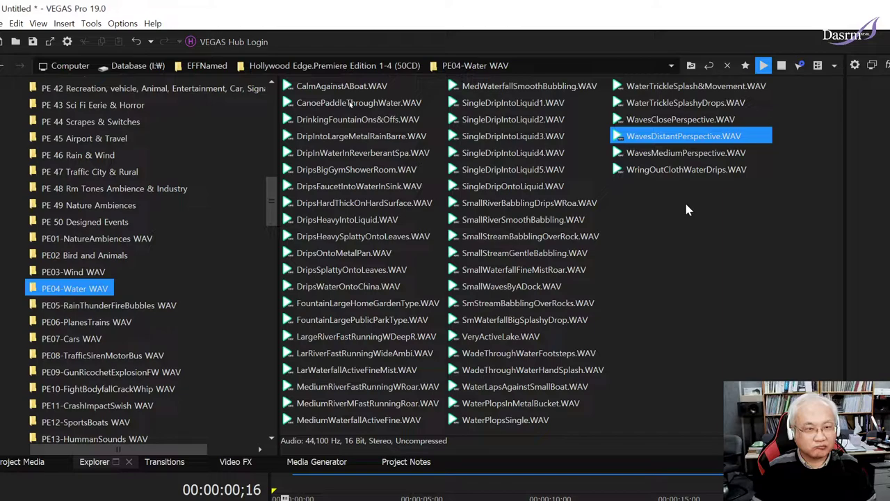
left_click(683, 155)
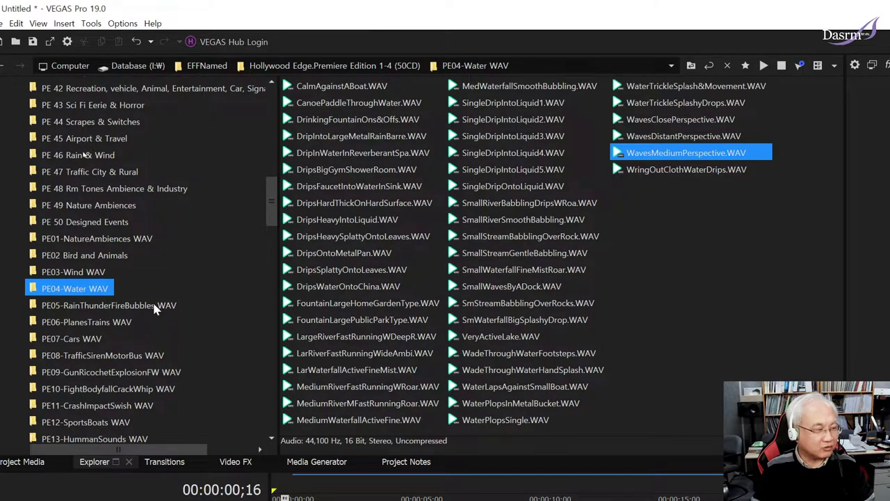
scroll(133, 321, "down", 2)
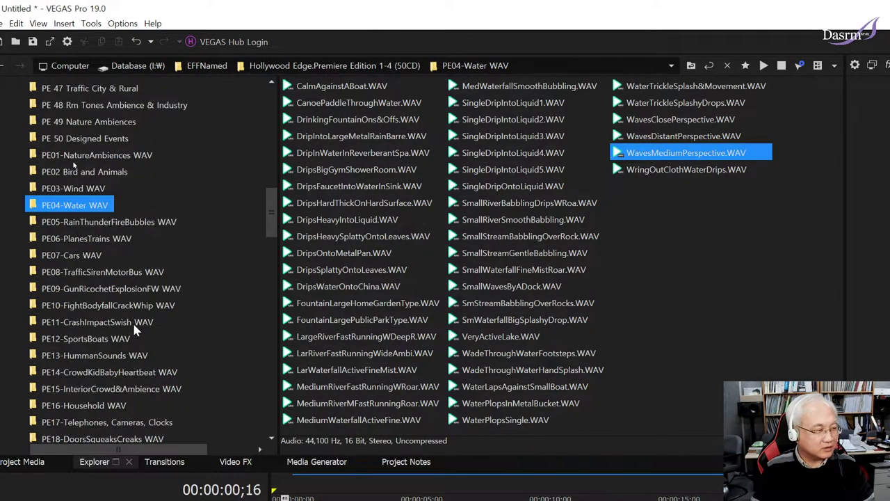
left_click(127, 227)
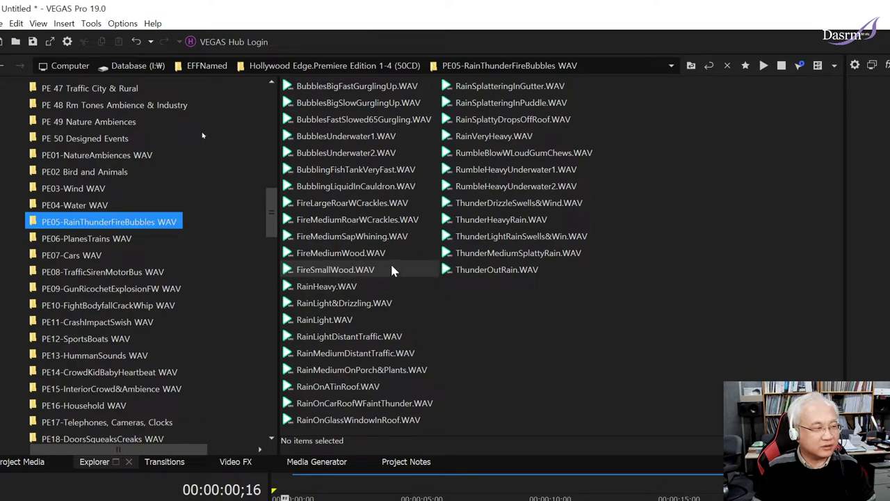
- Audition BubblesFastSlowed65Gurgling and the medium roar, large roar, sap whining and medium wood fire sounds
left_click(364, 121)
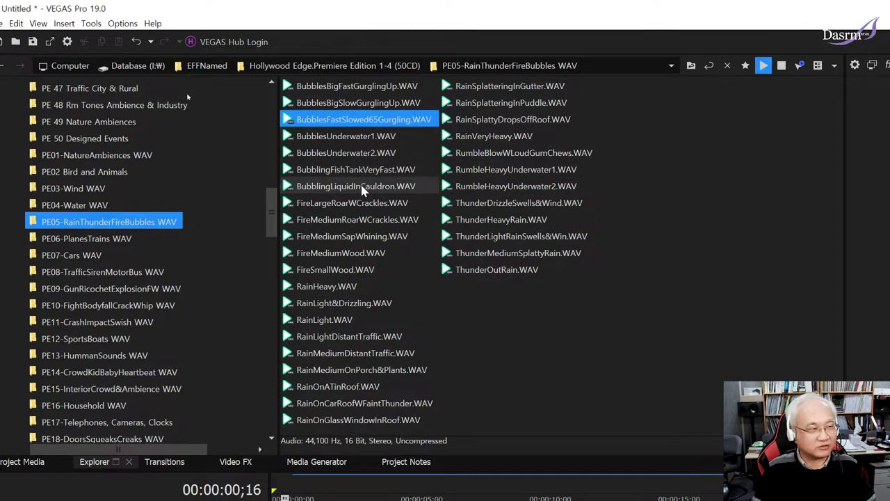
left_click(363, 221)
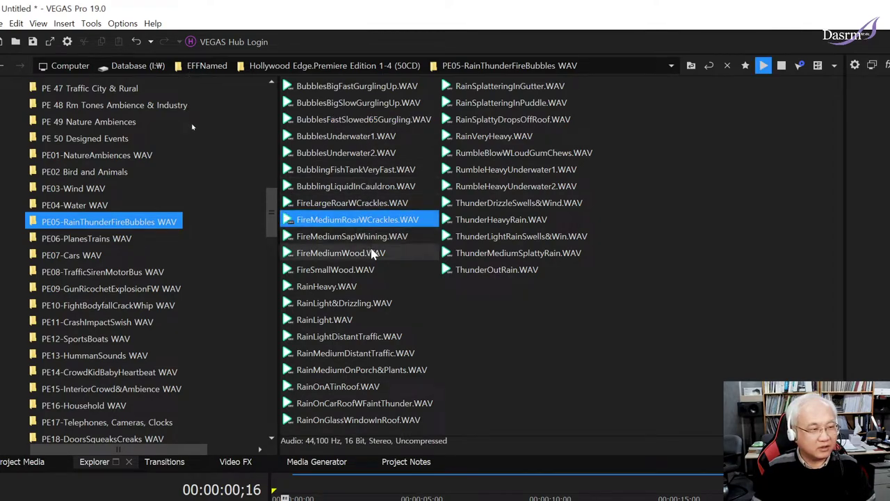
left_click(359, 204)
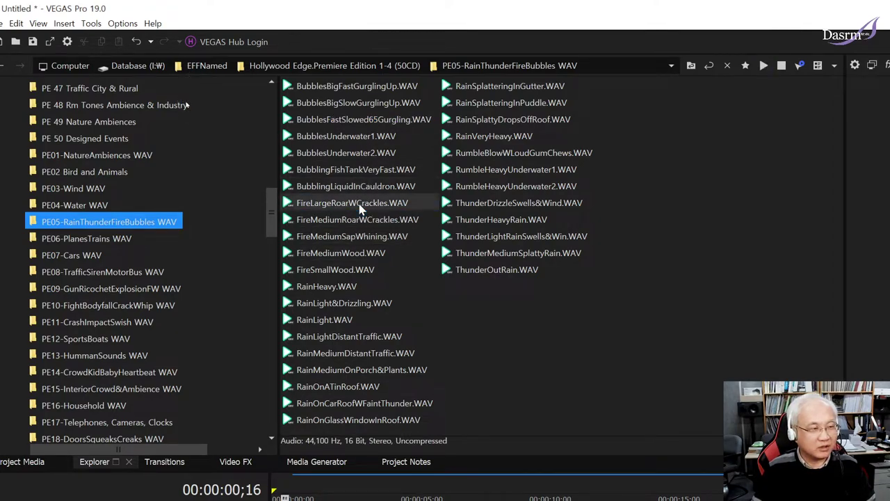
left_click(359, 239)
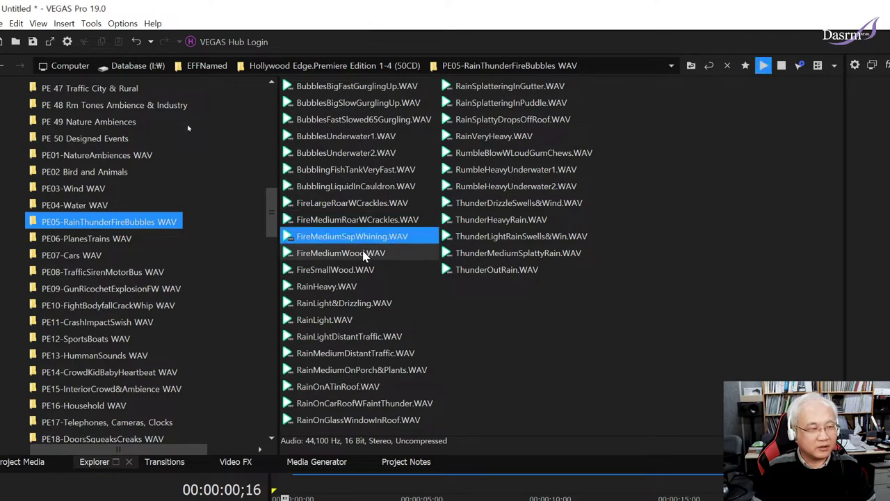
left_click(365, 254)
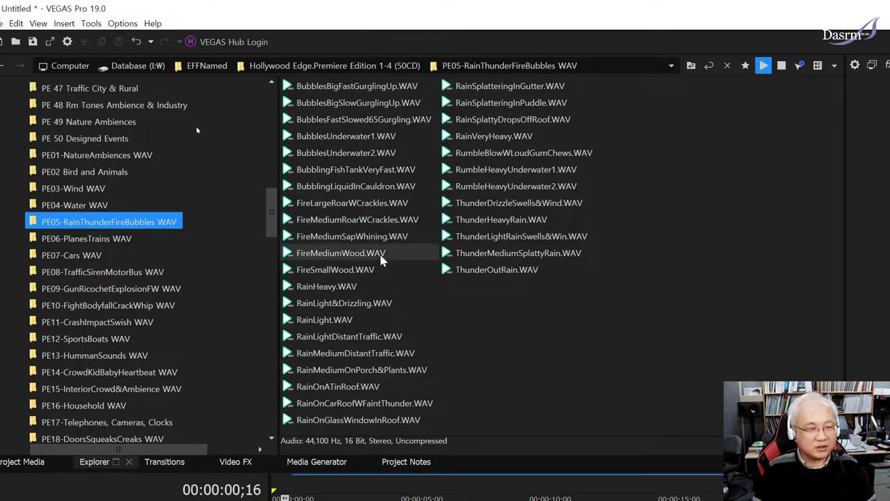
left_click(397, 258)
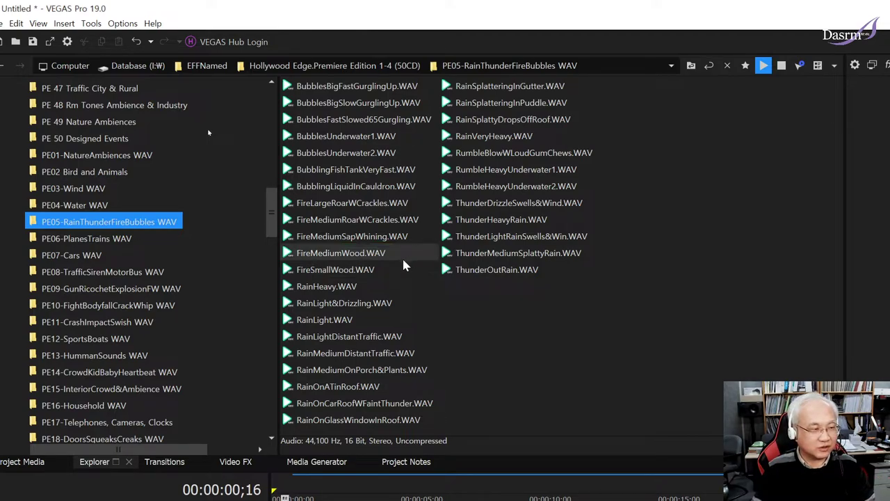
left_click(400, 257)
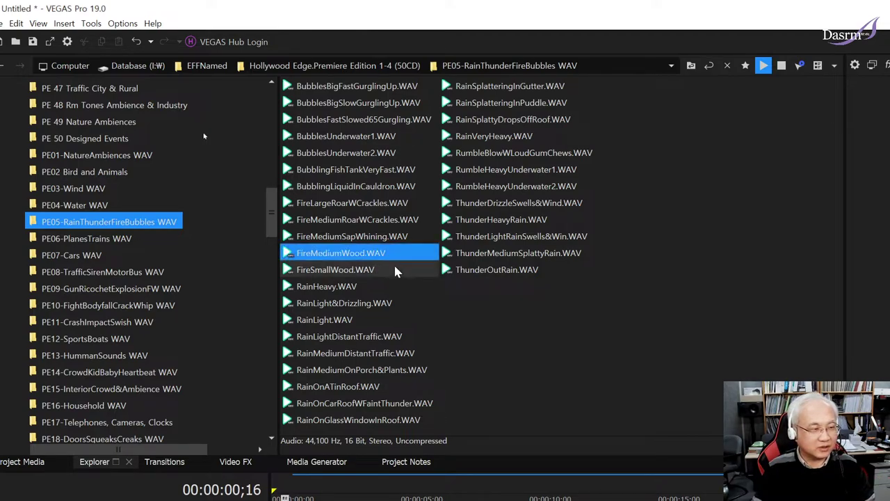
- Audition the RainHeavy, RainLight and RainOnATinRoof recordings, replaying RainHeavy several times
left_click(339, 292)
left_click(358, 293, "ctrl")
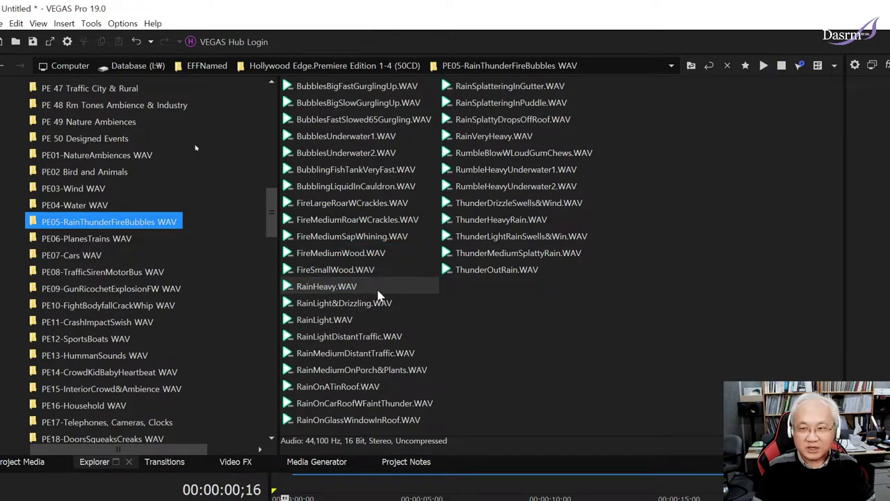
key("space")
left_click(379, 296)
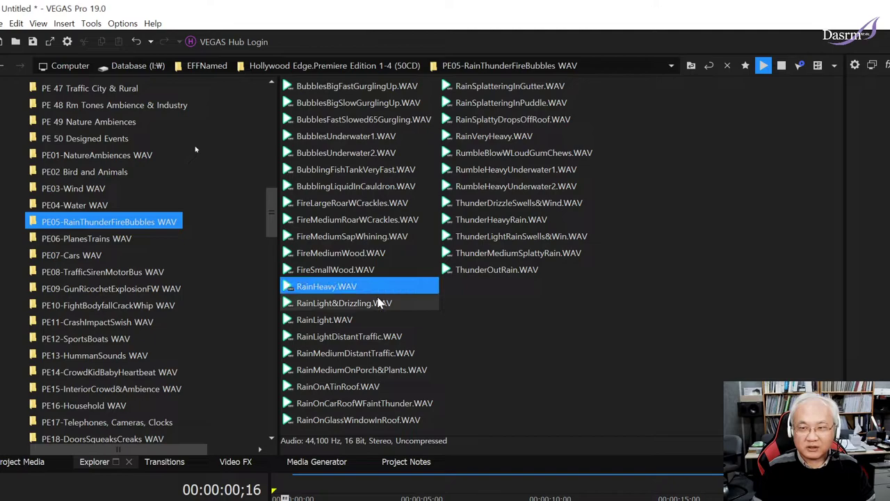
left_click(378, 295, "ctrl")
left_click(379, 295)
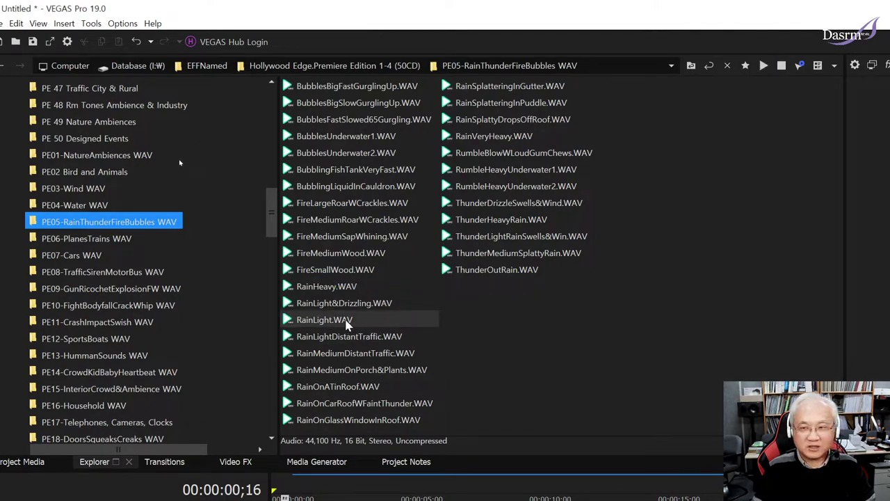
key("space")
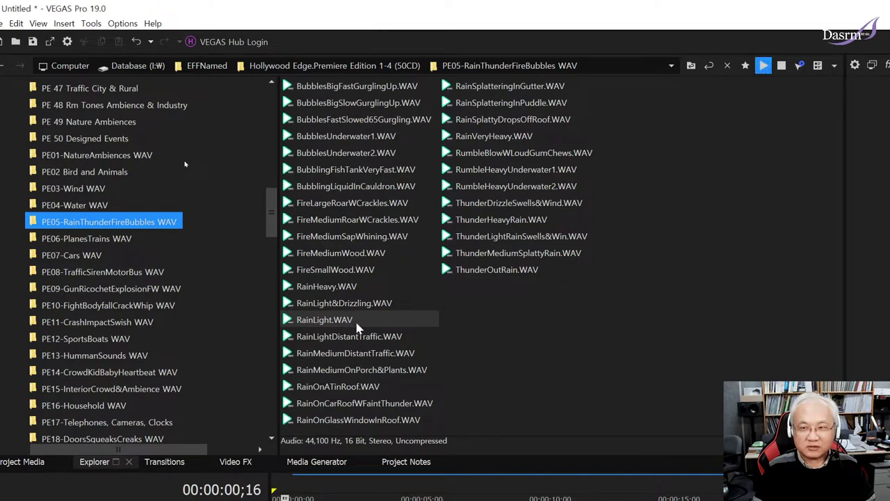
left_click(357, 319)
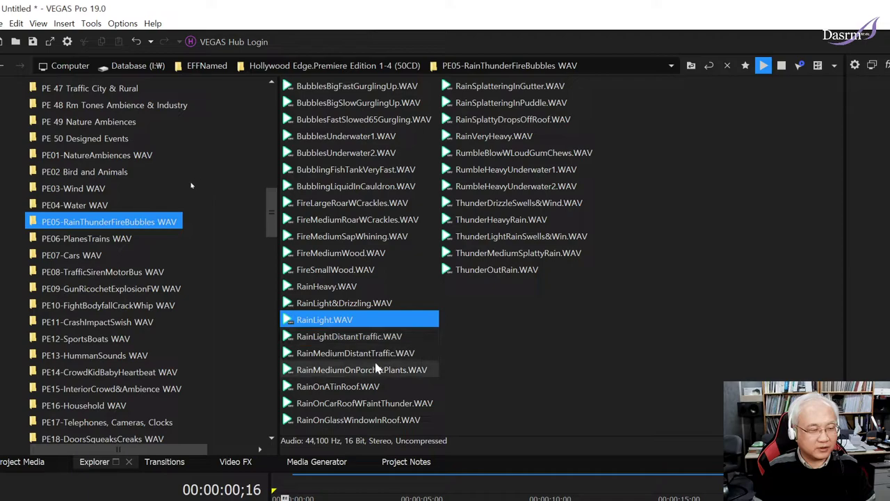
left_click(408, 384)
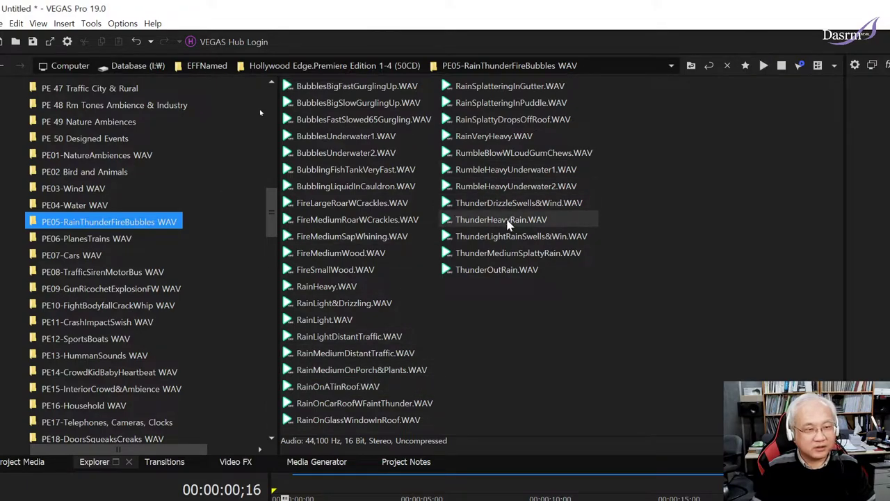
- Audition ThunderHeavyRain, the thunder with light rain swells, and ThunderMediumSplattyRain recordings
left_click(513, 225)
left_click(516, 225)
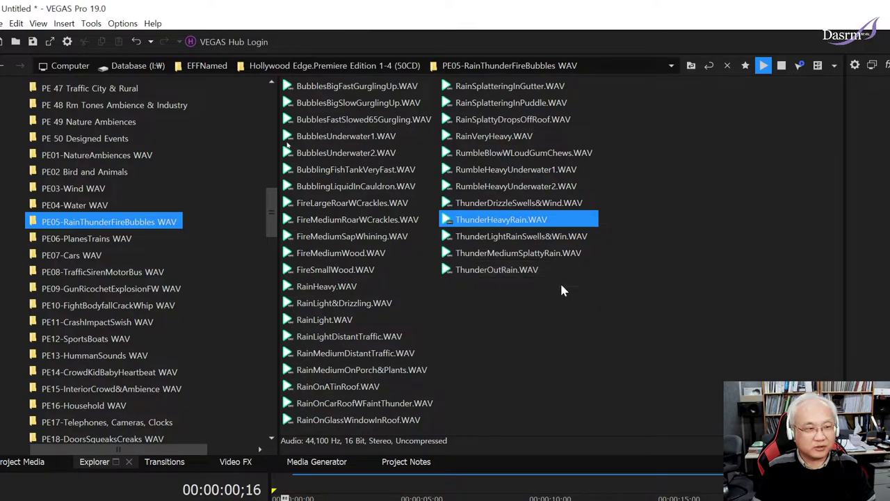
left_click(518, 237)
left_click(518, 237)
left_click(534, 254)
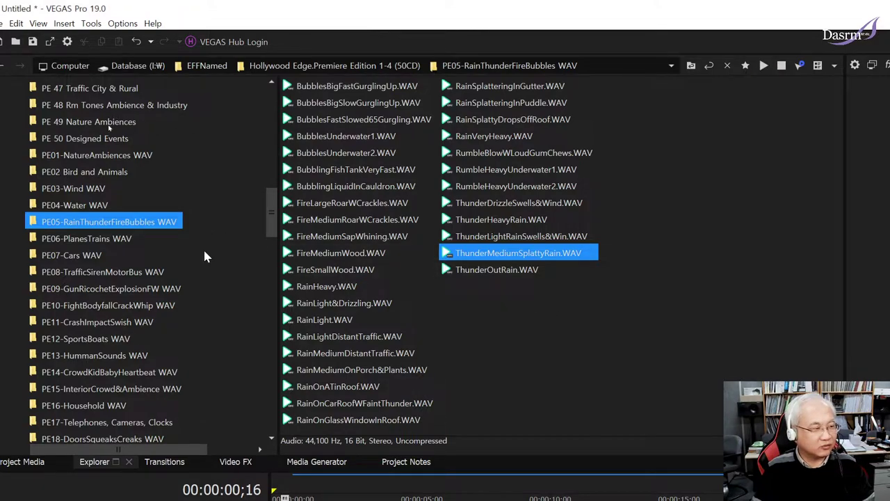
scroll(193, 246, "down", 2)
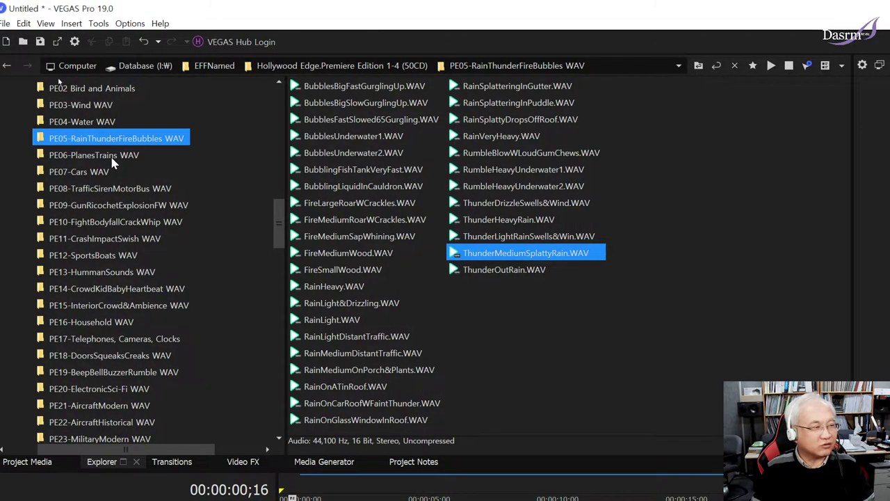
- Open the PE06-PlanesTrains WAV folder and audition the busy airport tarmac and helicopter blade sounds
left_click(112, 159)
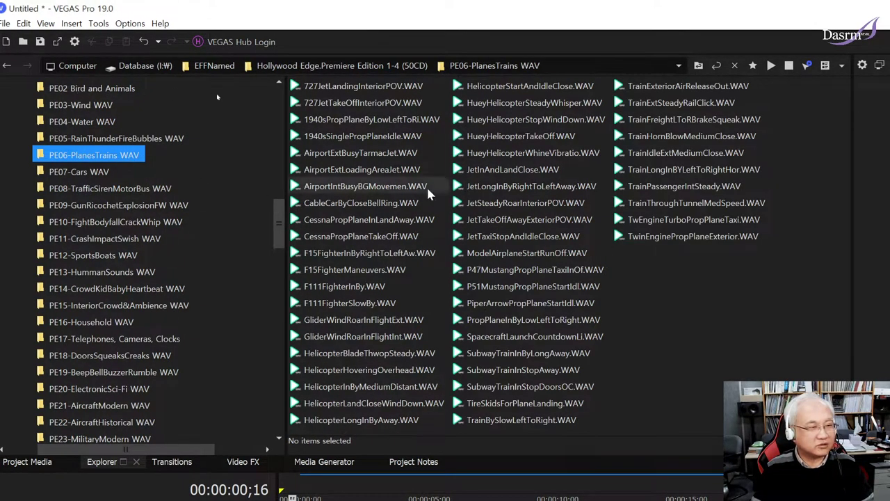
left_click(388, 152)
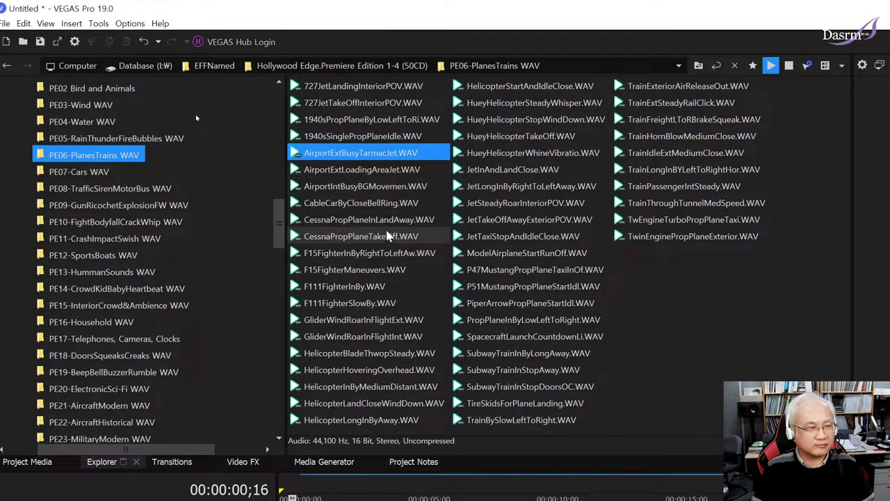
left_click(198, 183)
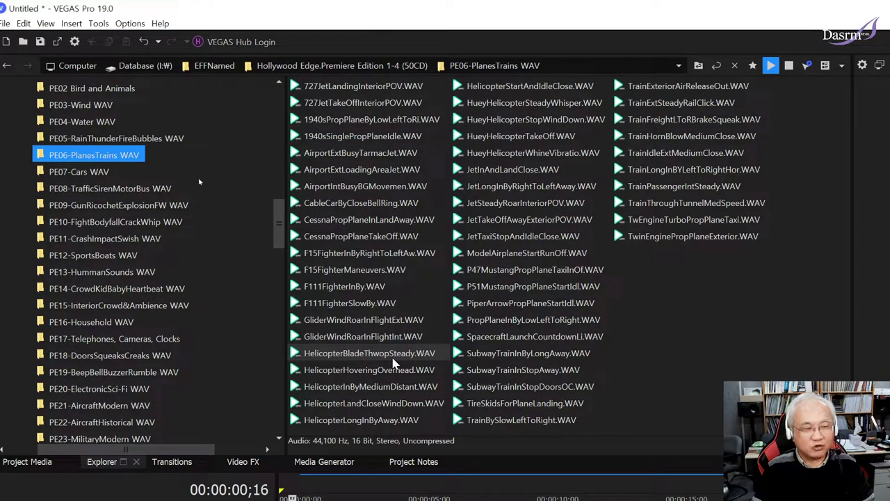
left_click(393, 359)
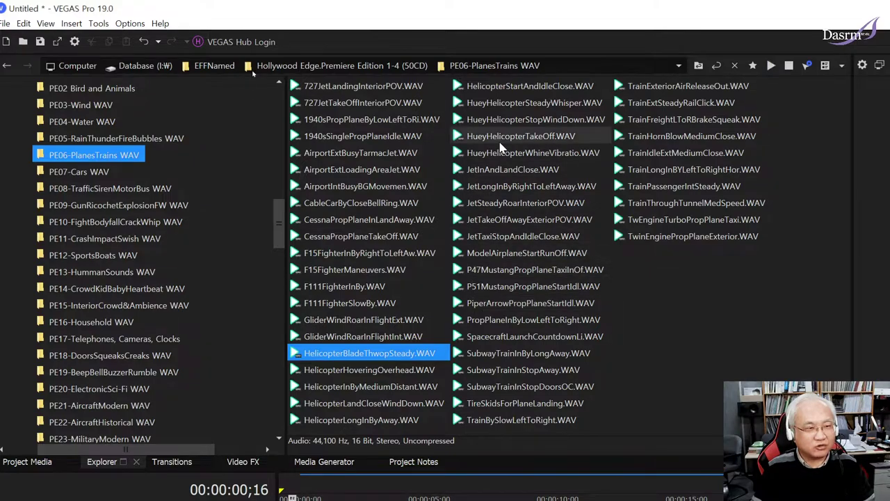
- Audition the Huey wind-down, helicopter start-and-idle, jet landing and subway train sounds, then open PE07-Cars WAV
left_click(510, 121)
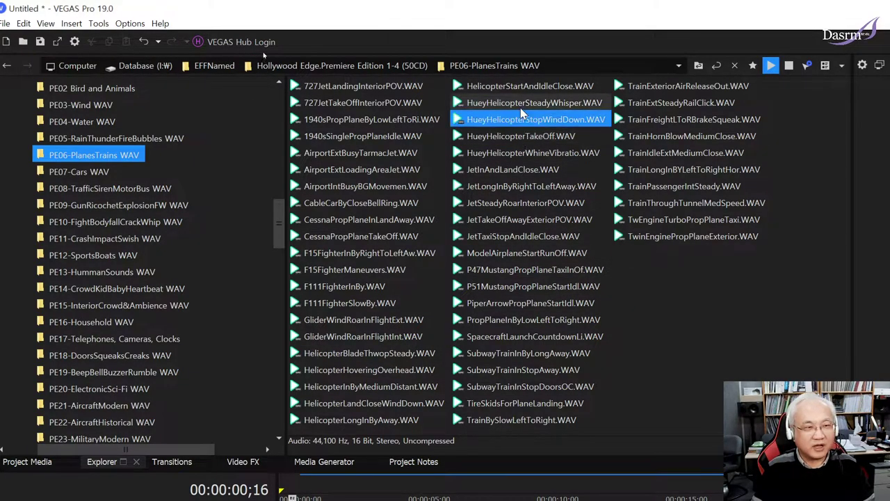
left_click(518, 89)
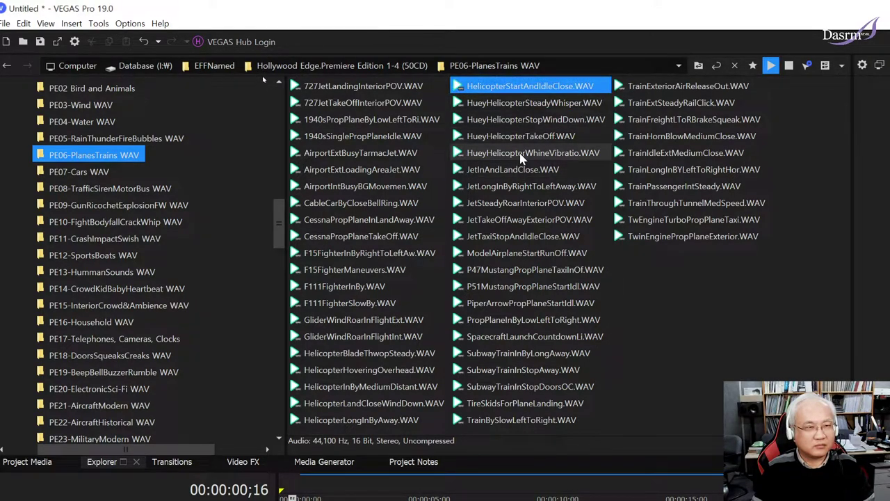
left_click(513, 87, "ctrl")
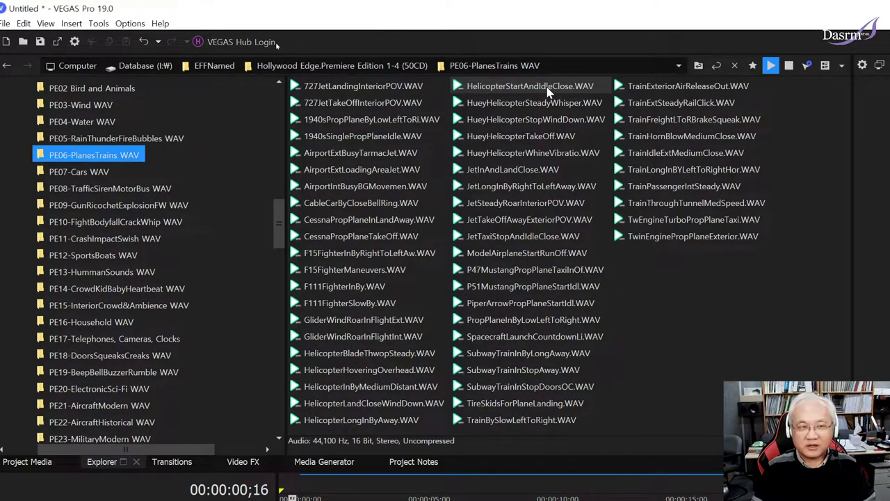
left_click(546, 88)
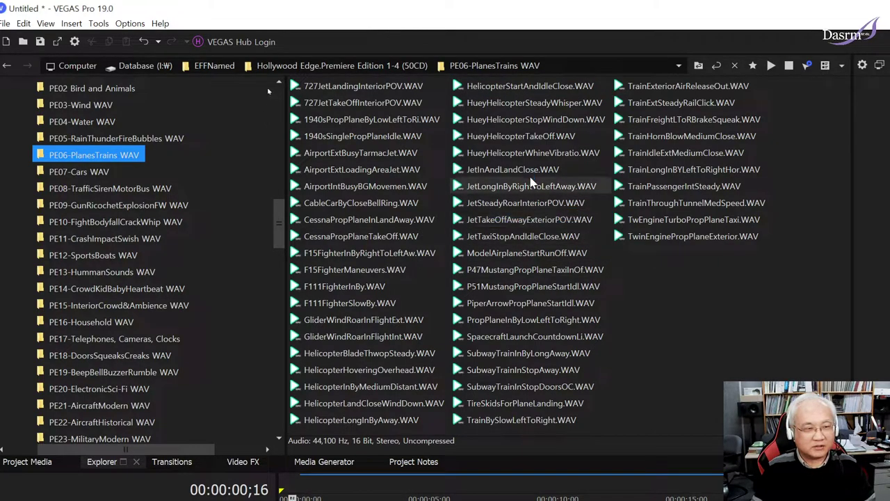
left_click(530, 171)
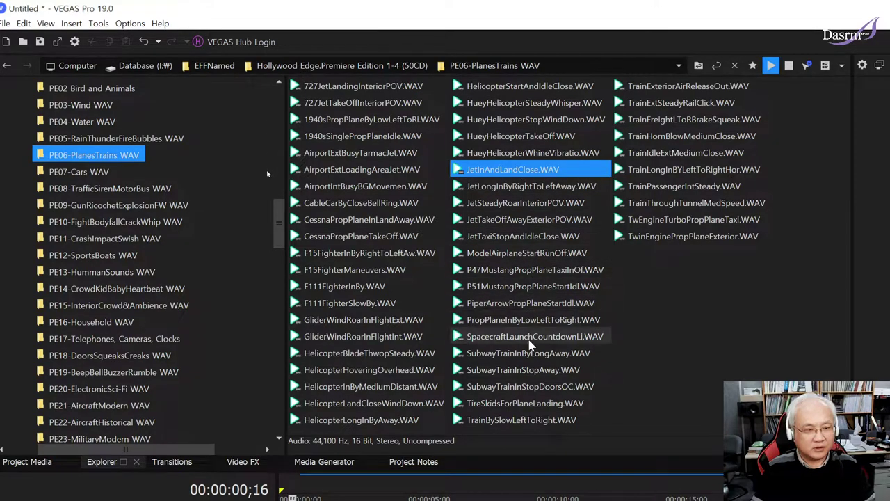
left_click(543, 354)
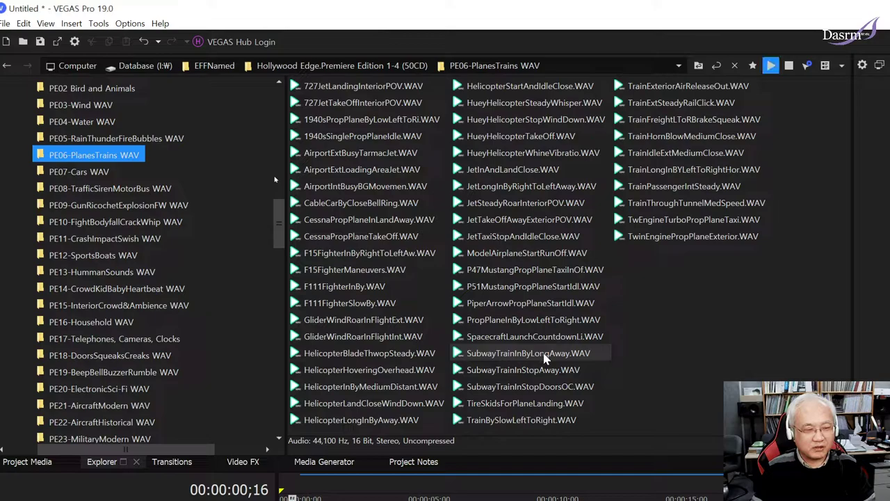
left_click(546, 356)
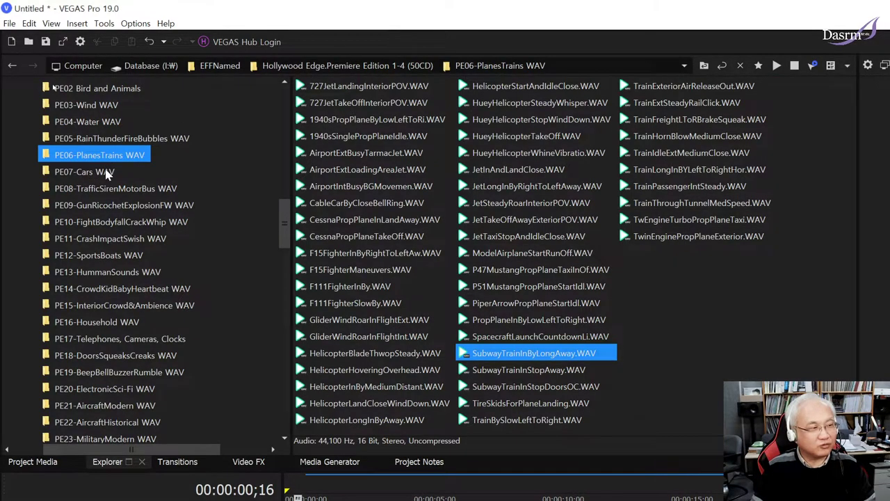
left_click(105, 172)
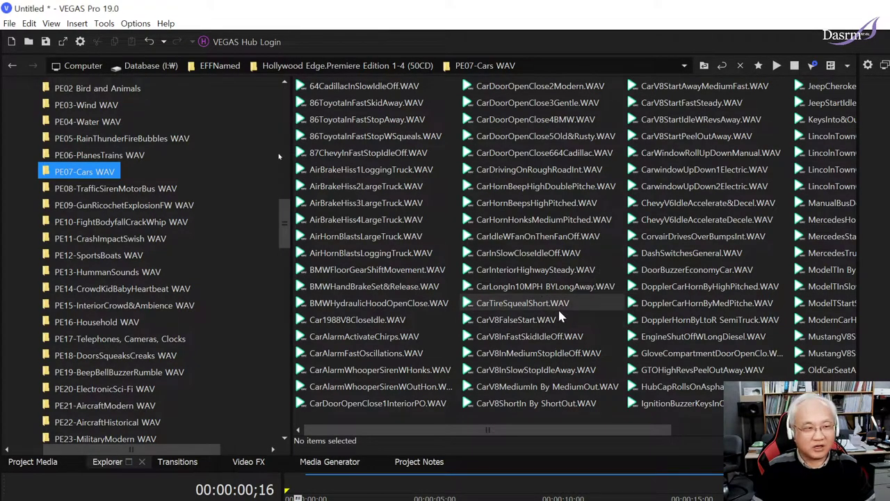
- Audition the 86Toyota fast skid-away and squealing-stop sounds plus AirBrakeHiss1LoggingTruck
left_click(355, 172)
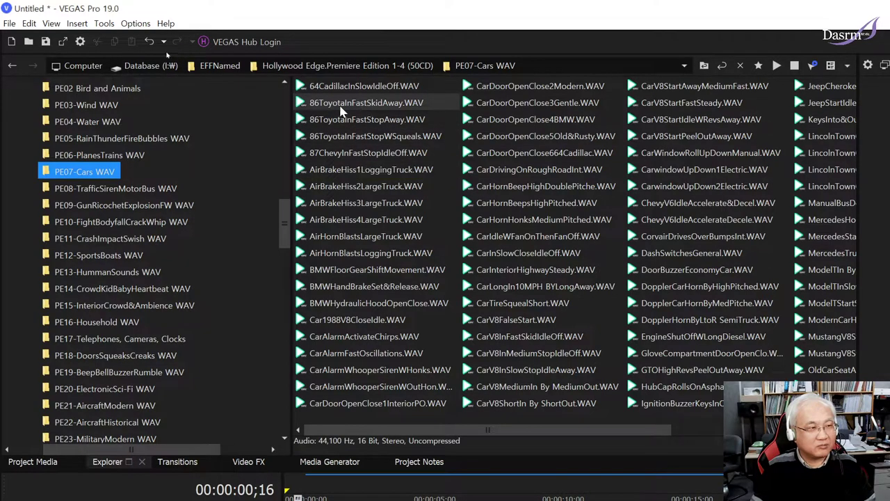
left_click(323, 102)
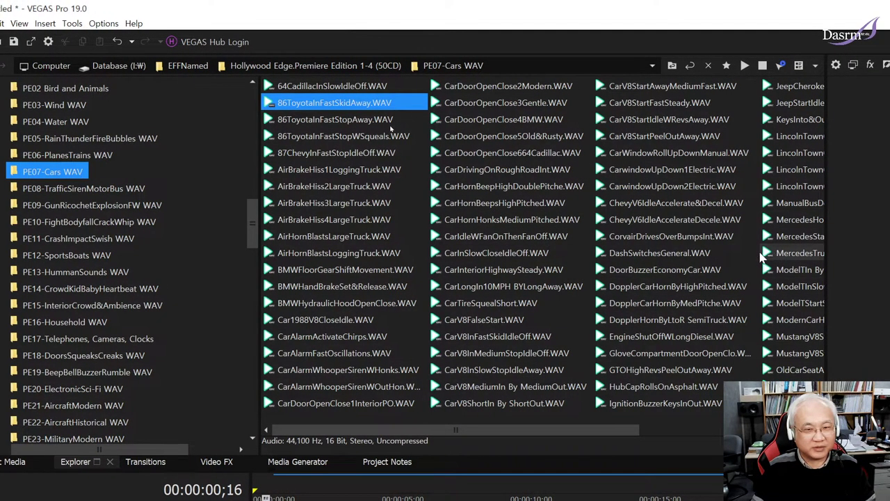
left_click(344, 137)
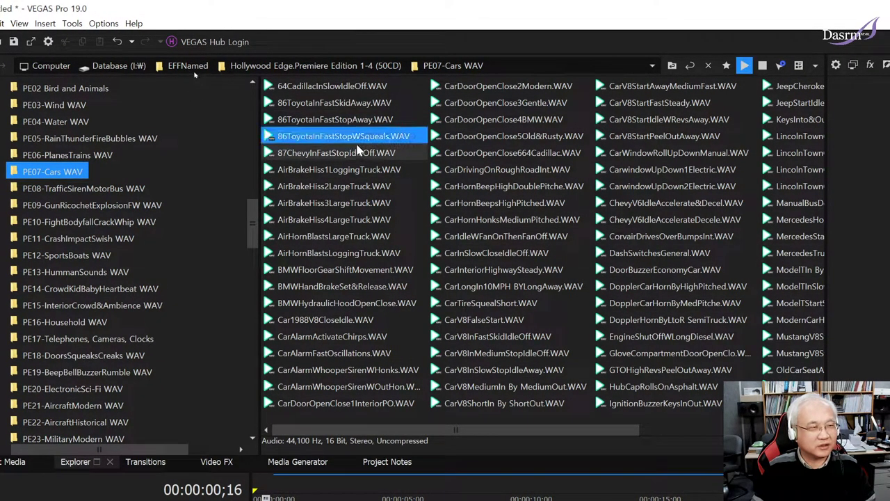
left_click(367, 139, "ctrl")
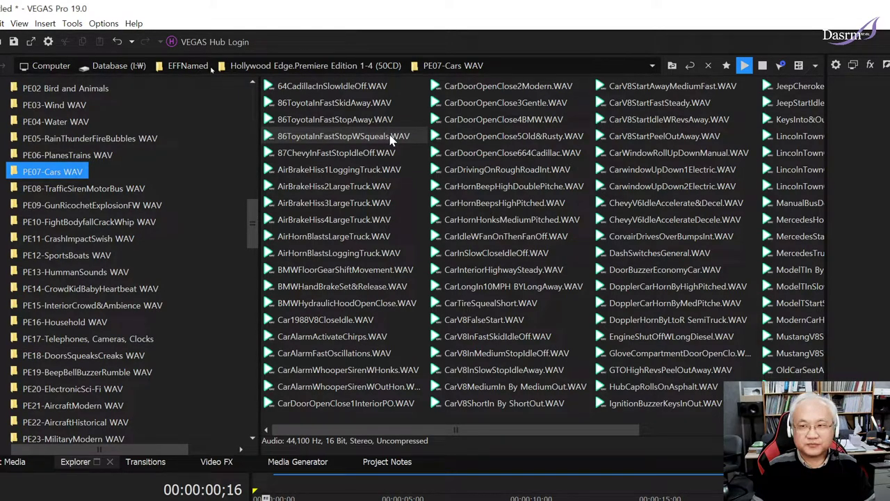
left_click(390, 140)
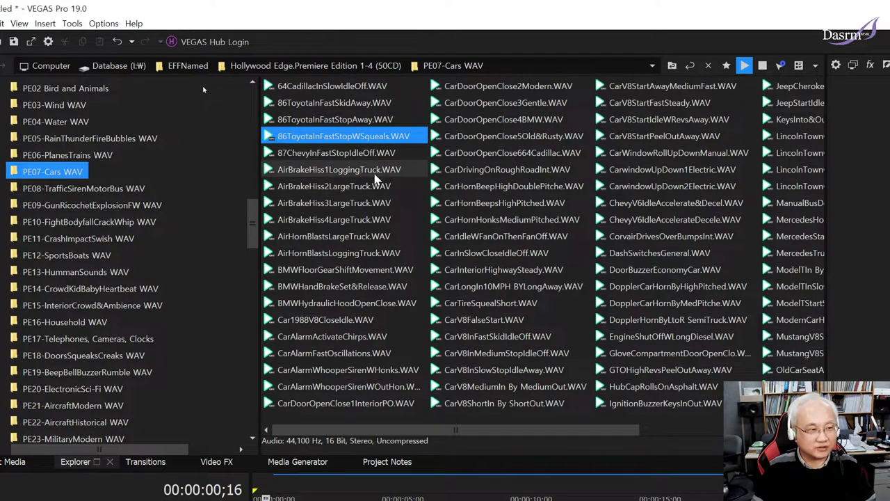
left_click(377, 174)
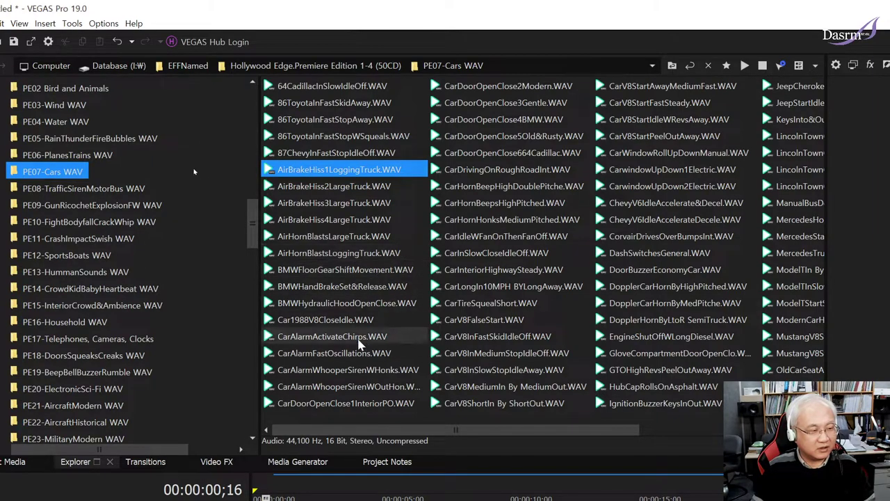
- Audition the CarAlarmActivateChirps and CarAlarmFastOscillations alarms and the gentle and modern car door closes
left_click(390, 337)
left_click(391, 339)
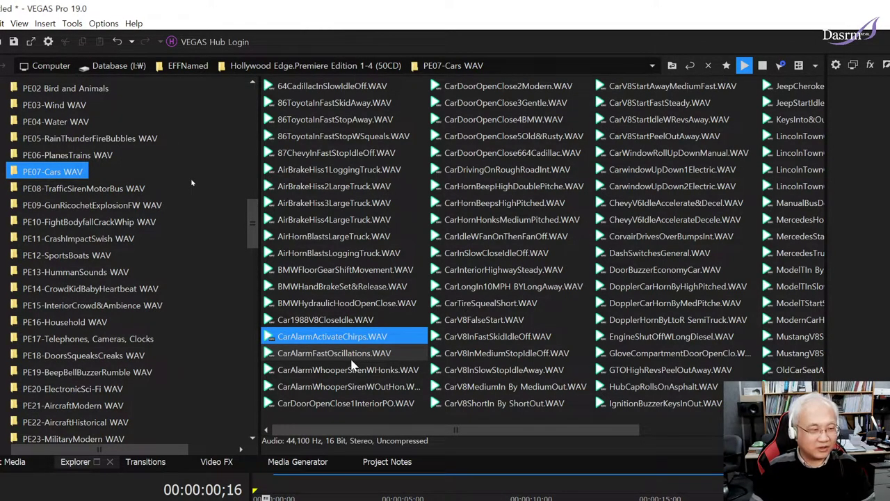
left_click(351, 359)
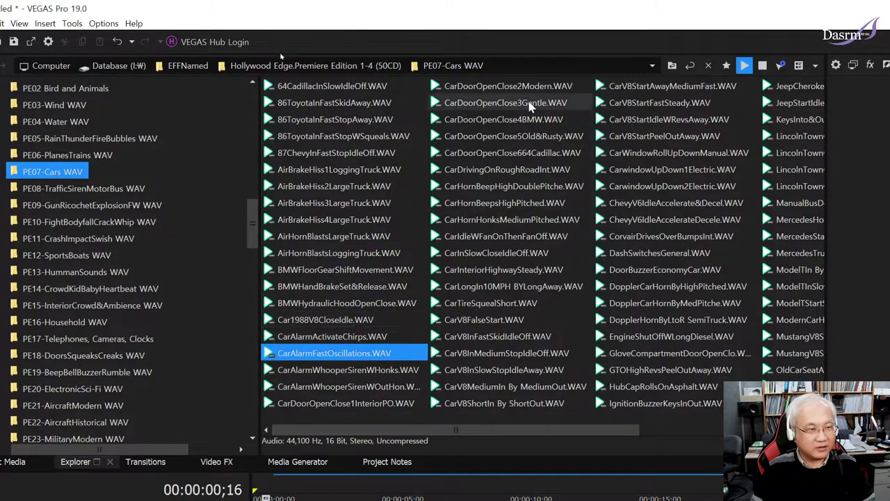
left_click(512, 105)
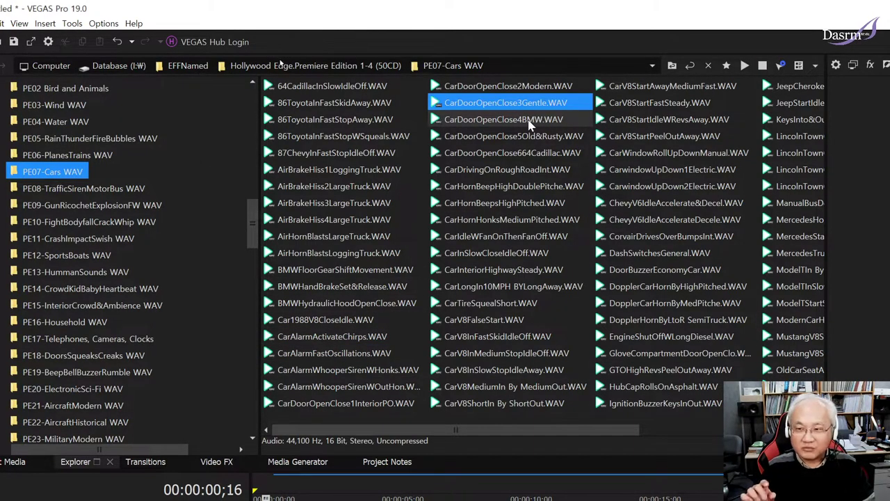
key("space")
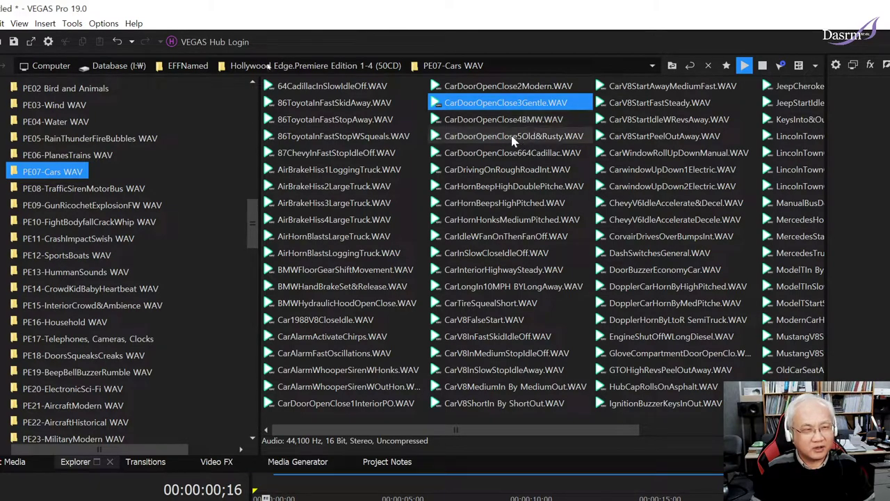
left_click(516, 87)
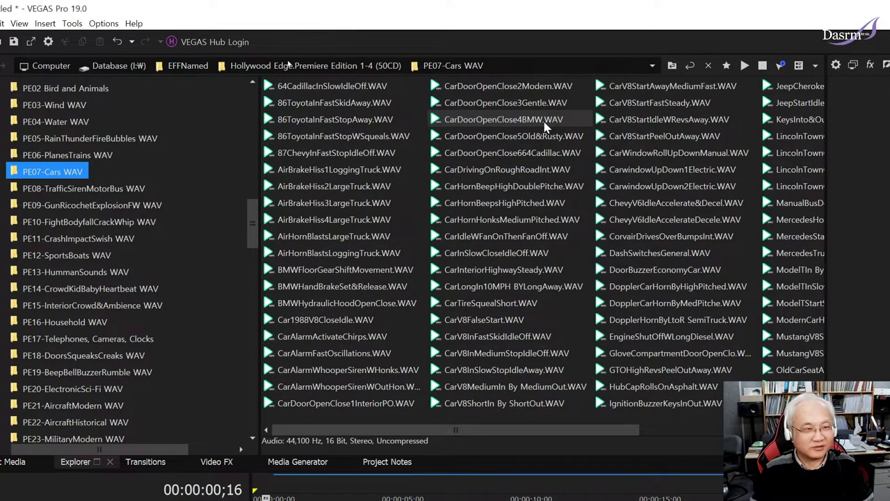
- Audition the CarDoorOpenClose4BMW and CarDoorOpenClose664Cadillac doors, cancelling the accidental renames
left_click(546, 124)
left_click(545, 123)
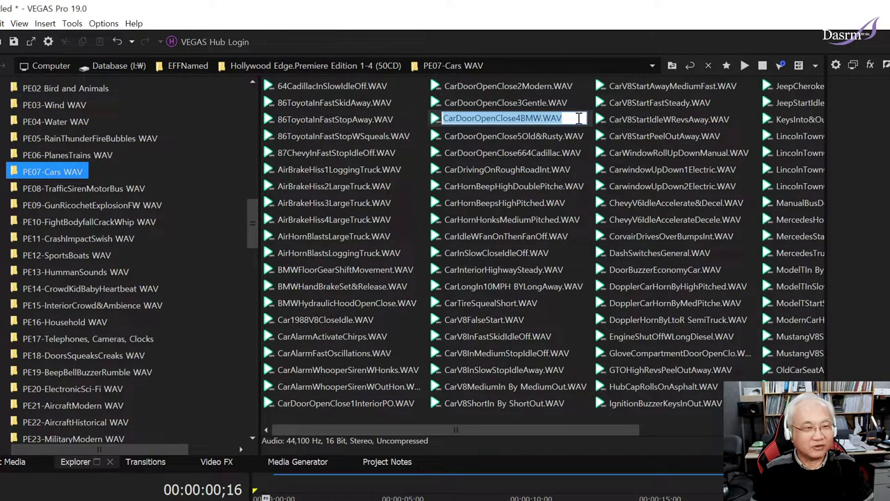
key("Escape")
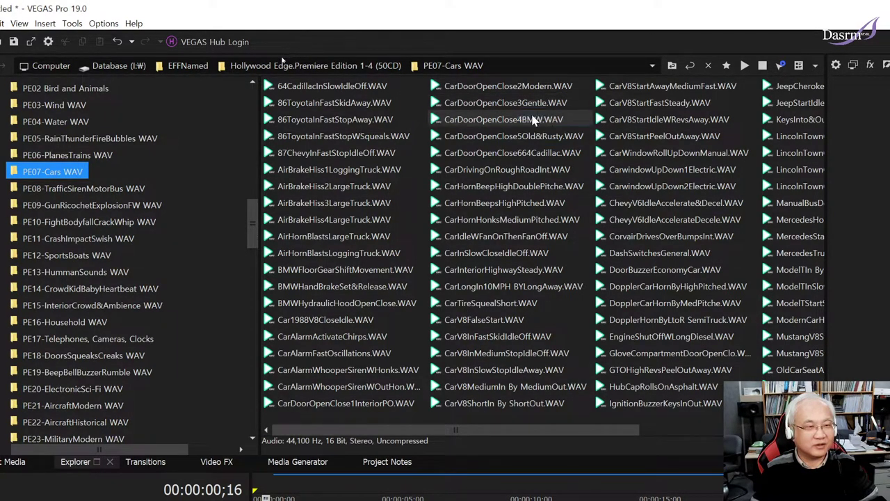
left_click(534, 120)
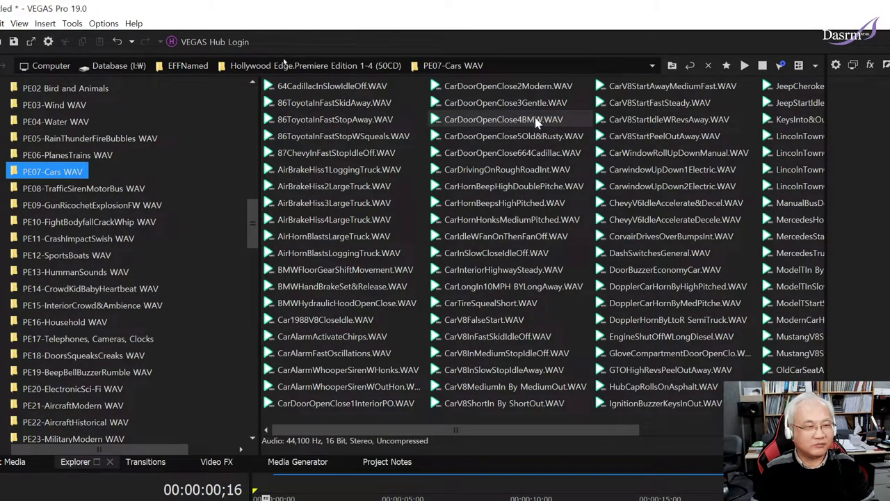
key("Escape")
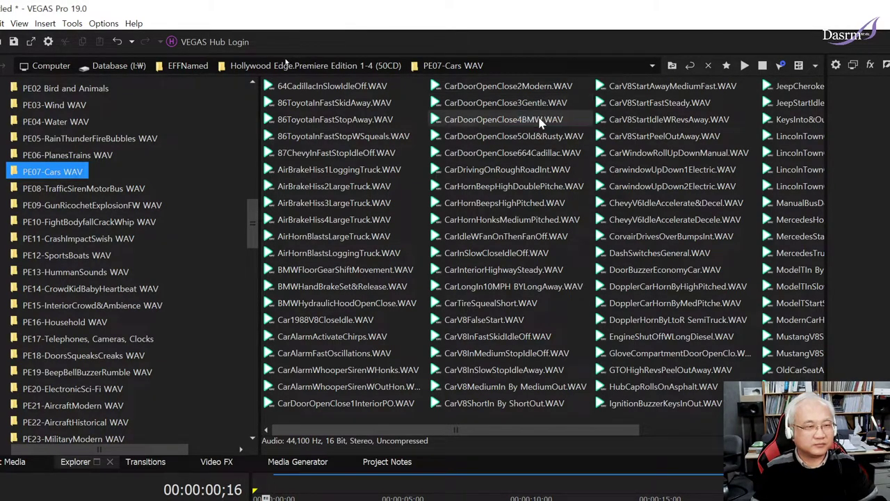
left_click(540, 122)
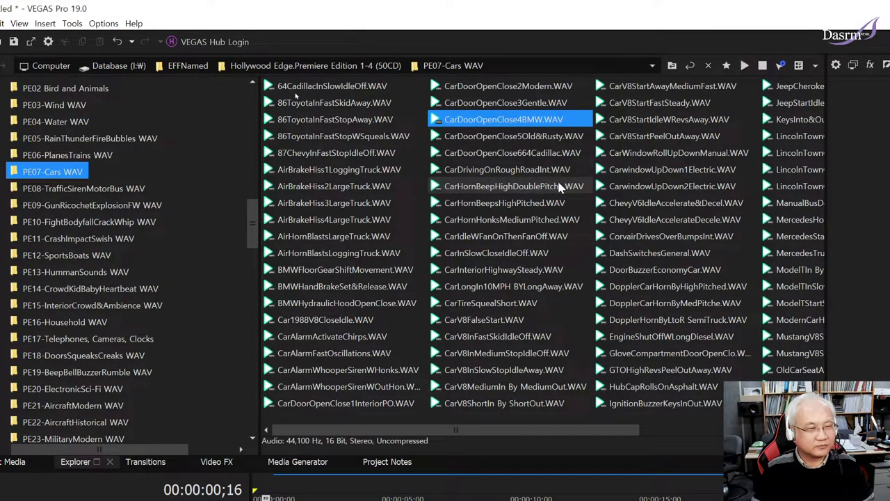
left_click(556, 160)
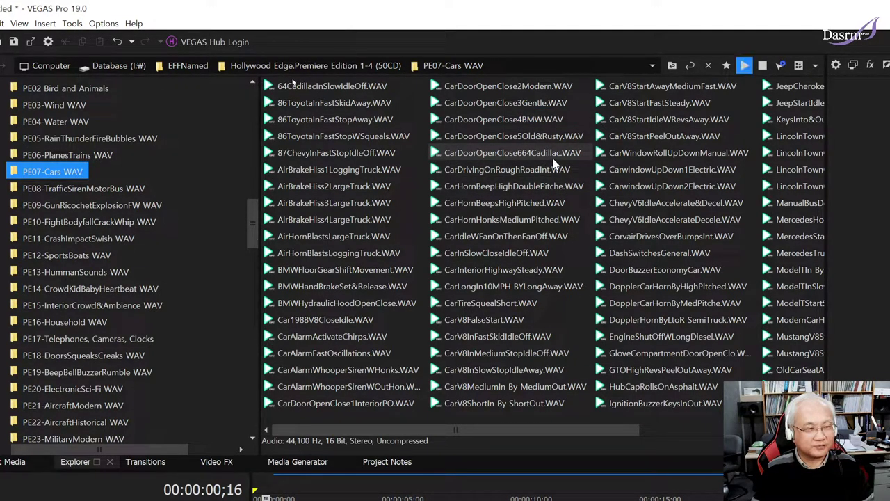
left_click(553, 159)
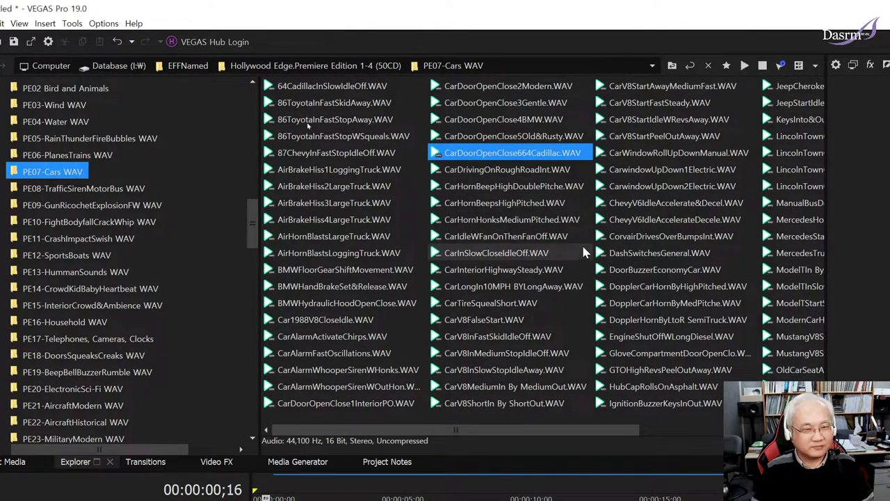
left_click(660, 426)
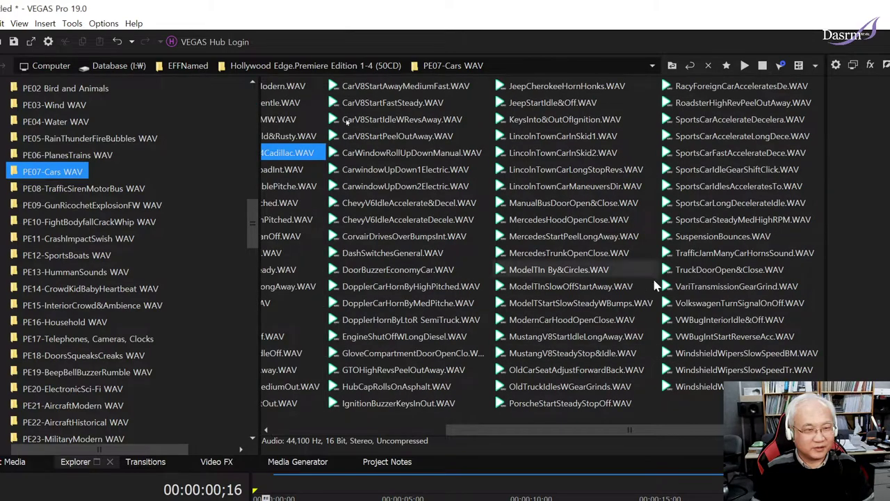
- Audition the SportsCarAccelerateDecelera, Mustang engine and PorscheStartSteadyStopOff sounds, then open PE08-TrafficSirenMotorBus WAV
left_click(718, 125)
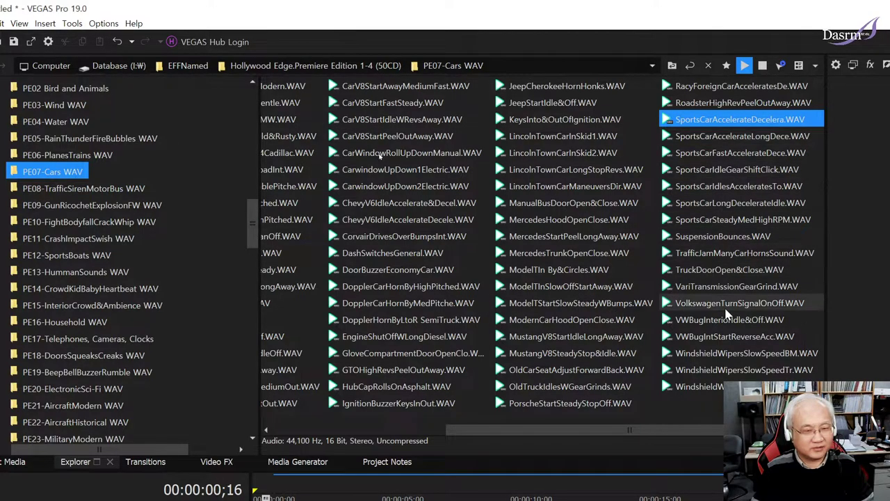
left_click(571, 339)
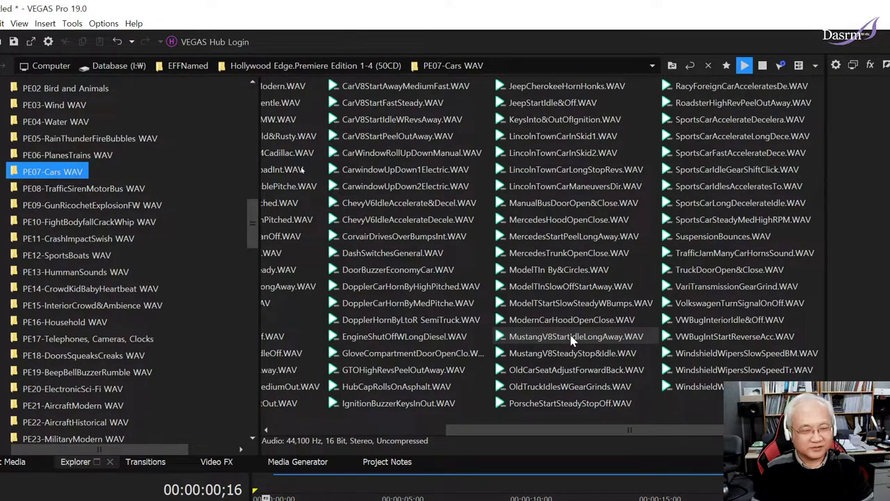
left_click(588, 409)
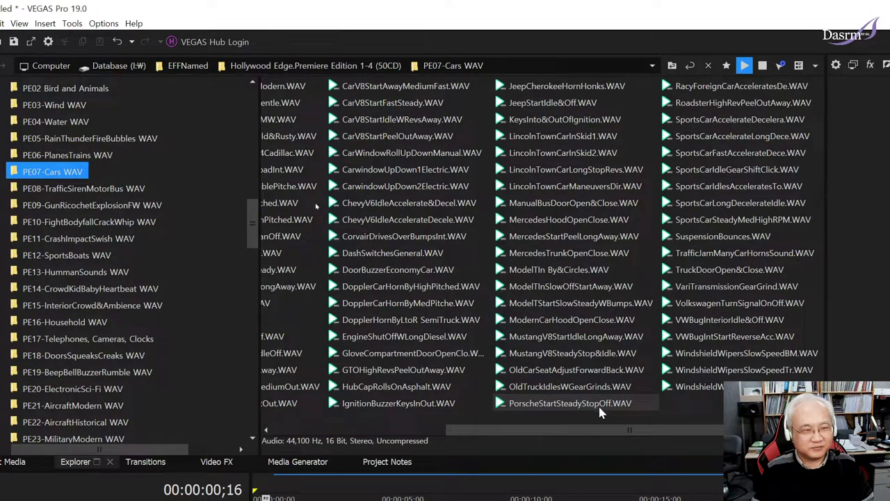
left_click(602, 410)
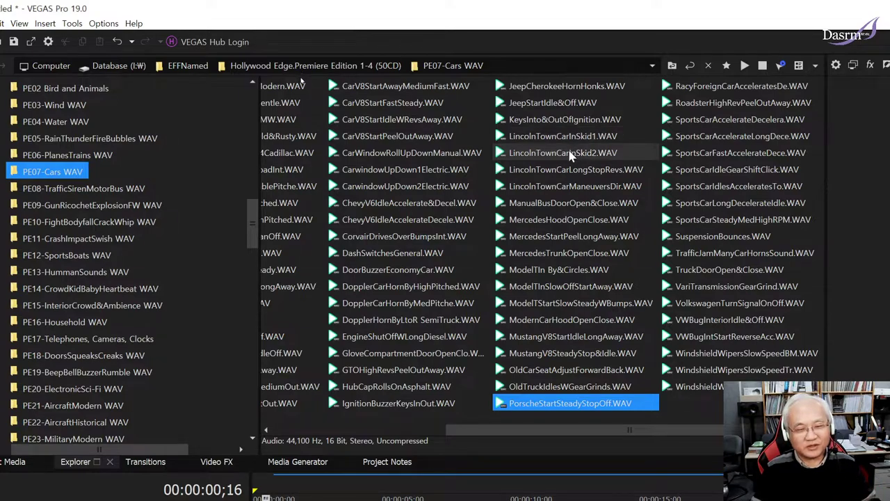
left_click(639, 421)
left_click(616, 408)
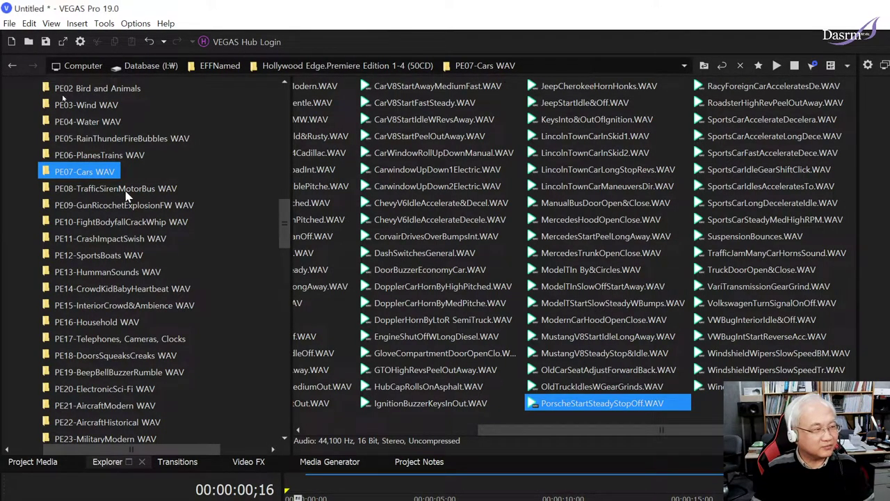
left_click(134, 191)
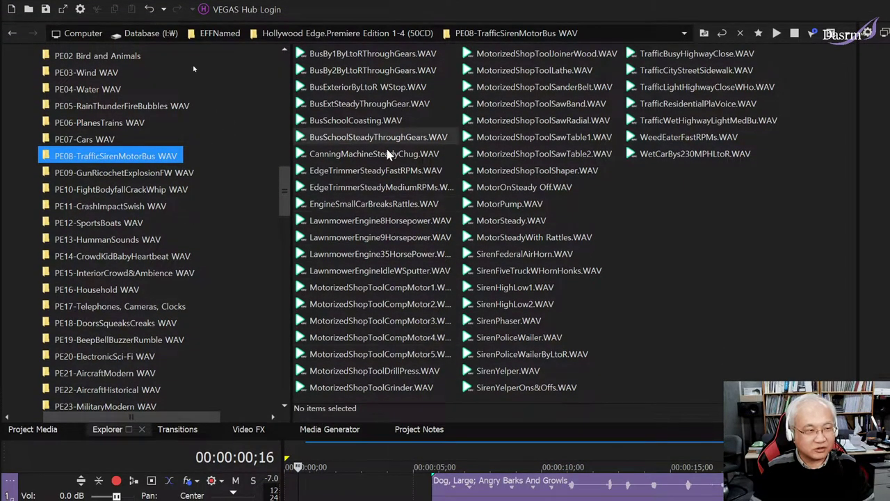
- Audition the bus-through-gears, school bus, city sidewalk and highway traffic sounds, then open PE09-GunRicochetExplosionFW WAV
left_click(392, 69)
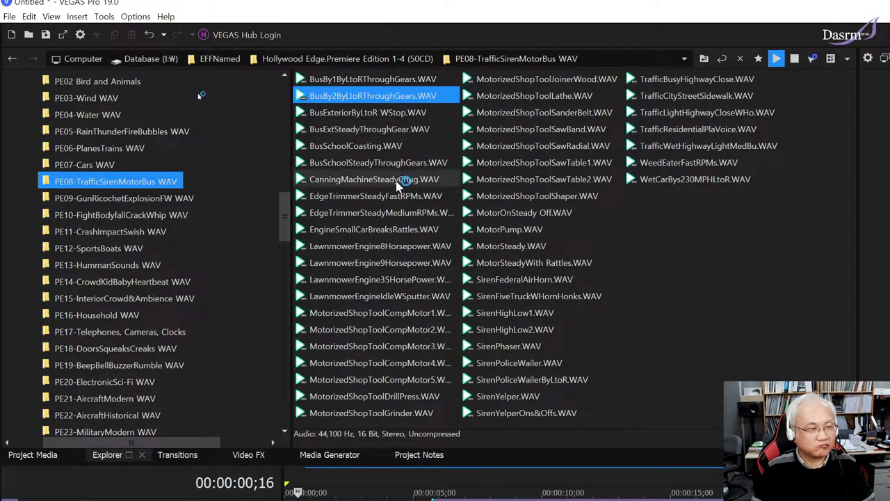
left_click(393, 146)
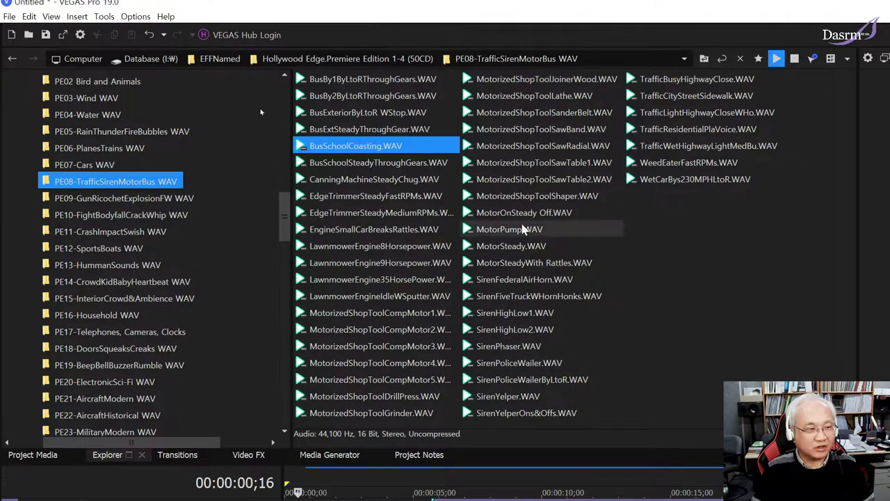
left_click(695, 97)
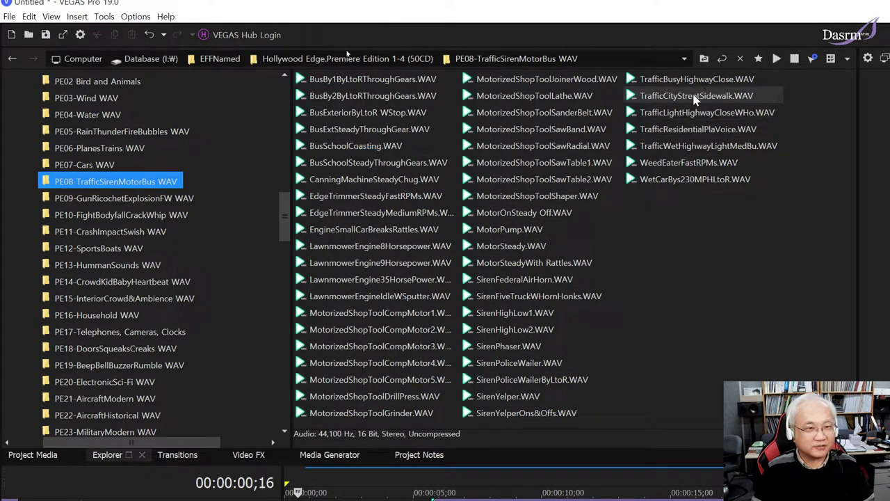
left_click(695, 98)
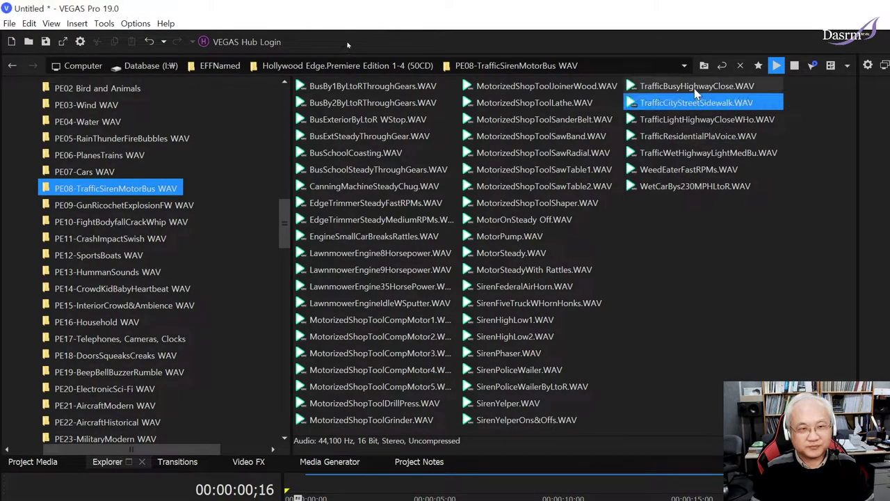
left_click(689, 119)
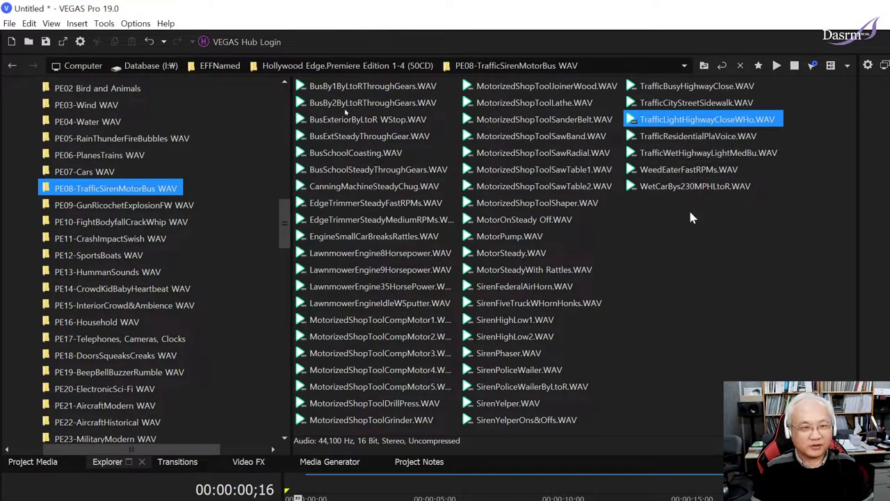
left_click(691, 153)
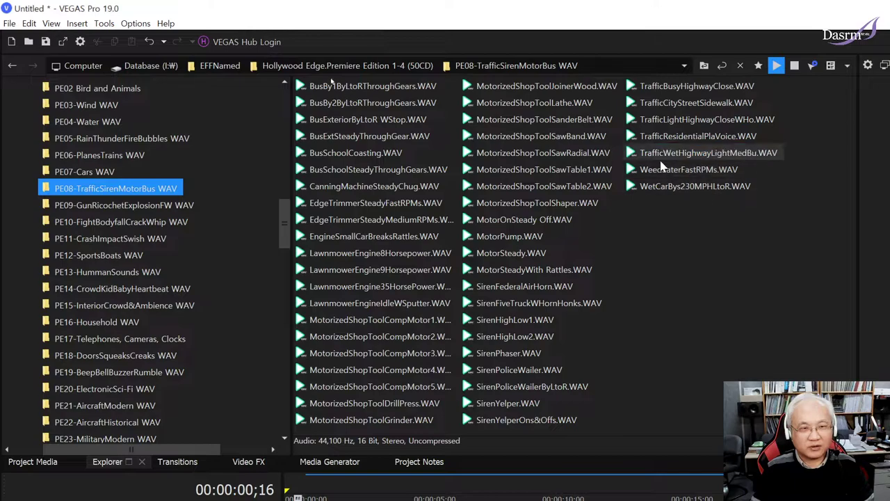
left_click(711, 156)
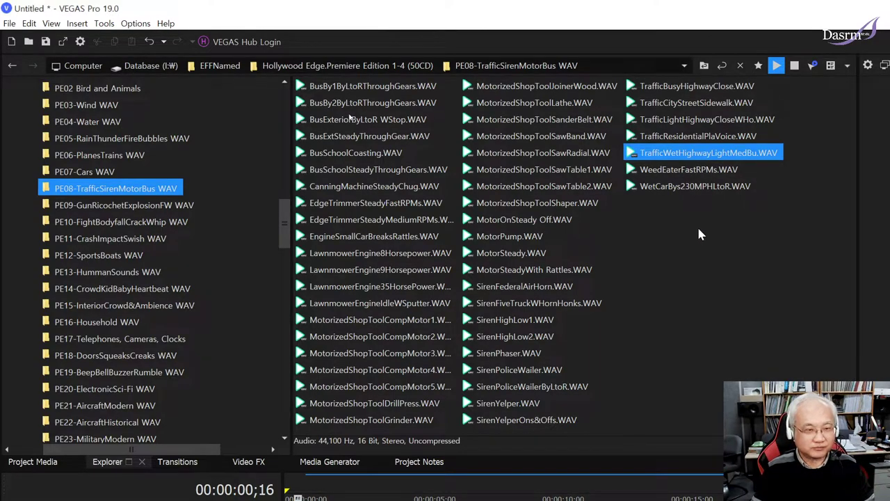
left_click(151, 206)
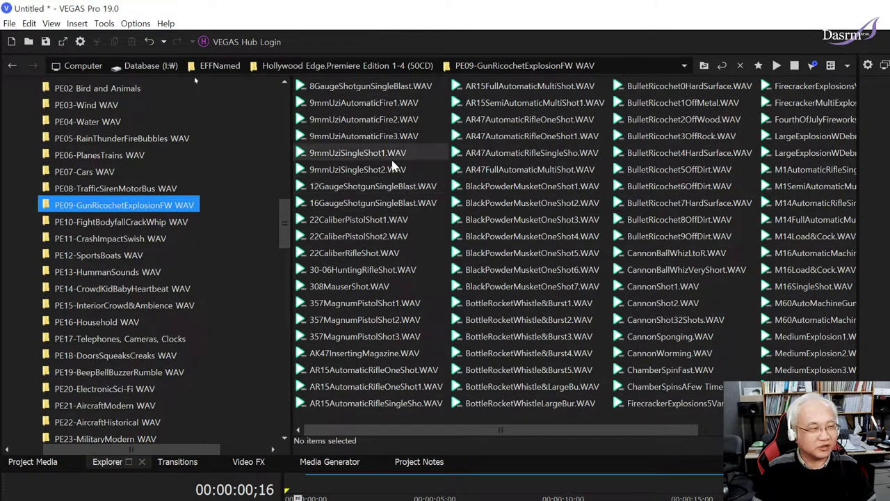
- Audition the 9mm Uzi, .22 pistol, 30-06 hunting rifle and 357 Magnum shots 1–3
left_click(342, 104)
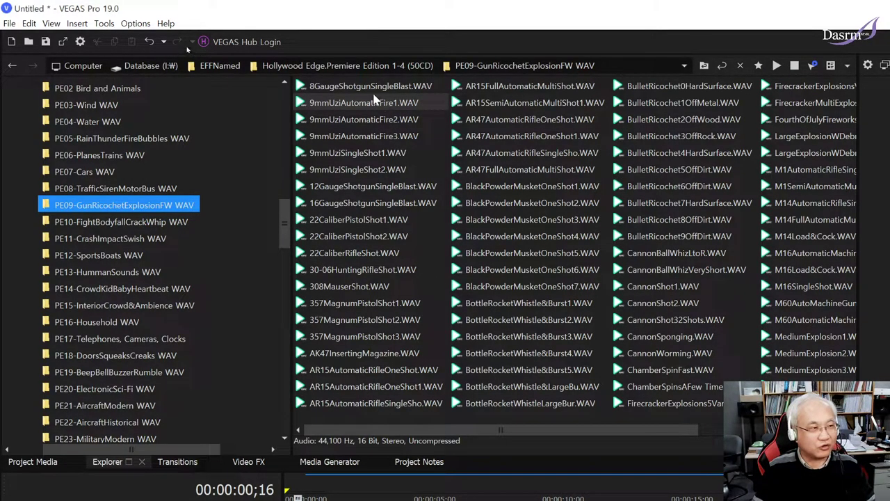
left_click(379, 103)
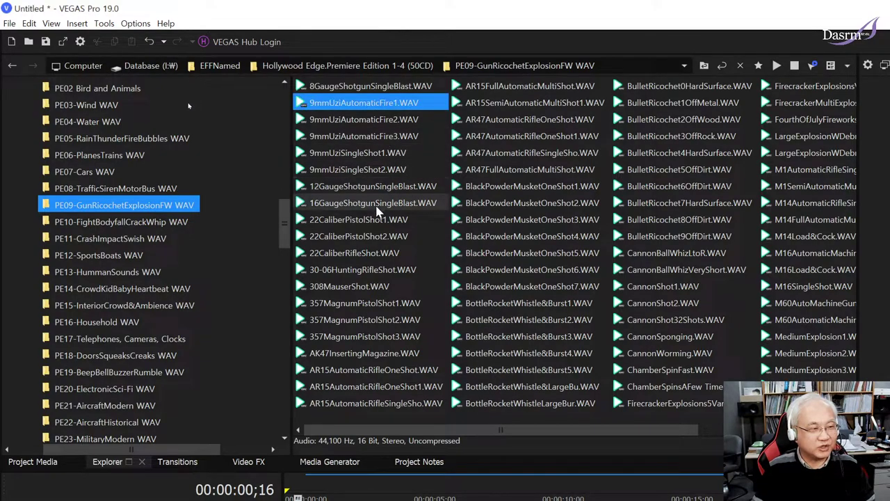
left_click(381, 228)
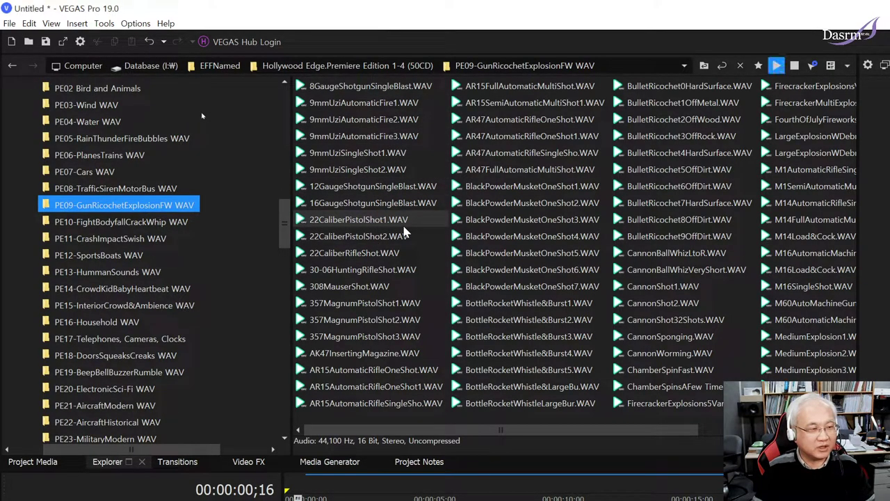
left_click(402, 233)
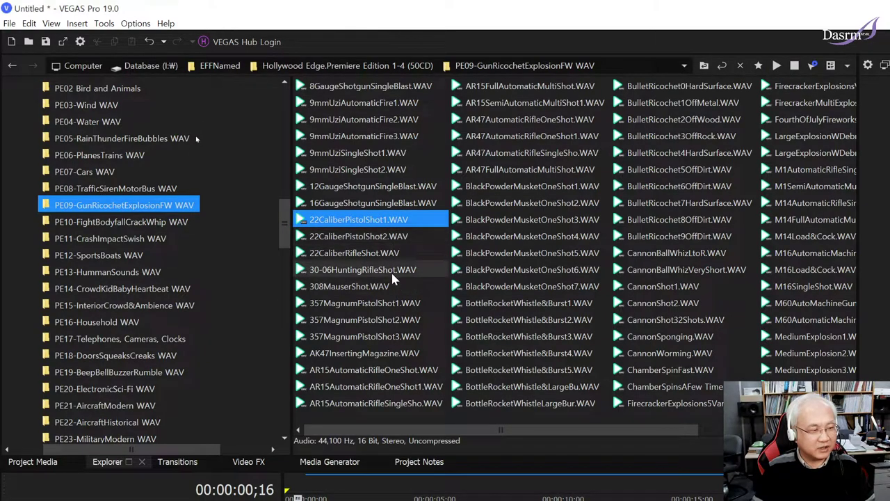
left_click(373, 271)
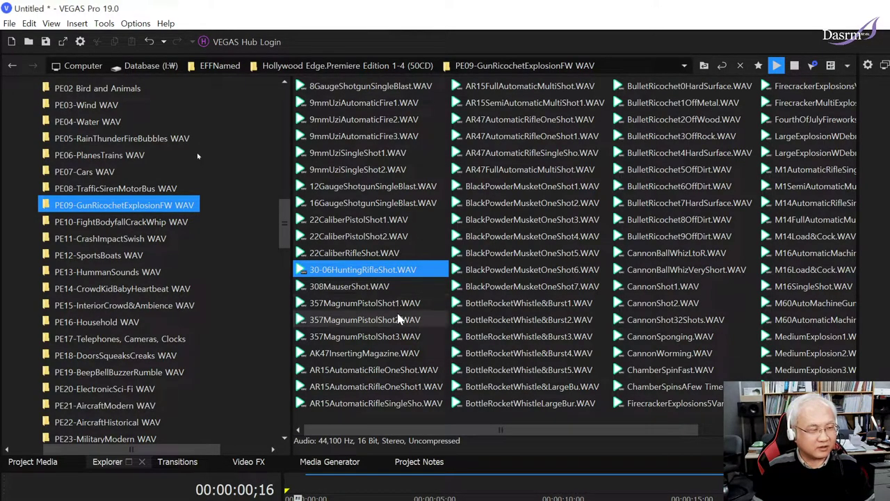
left_click(391, 306)
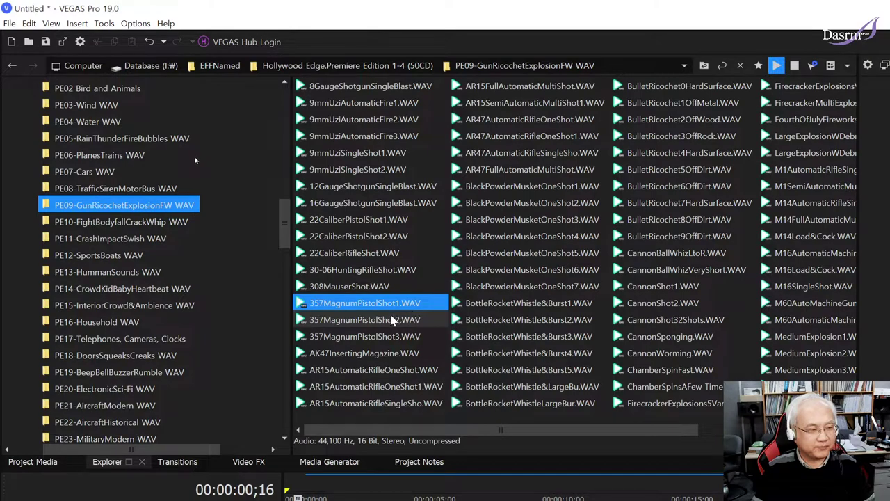
left_click(391, 321)
left_click(391, 337)
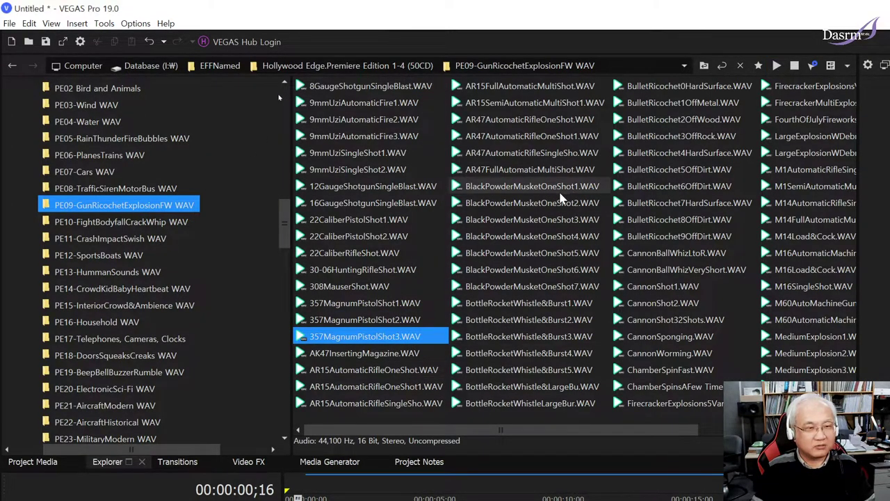
- Audition the AR47 rifle shots, black powder musket shots 1 and 5, bottle rocket and cannon ball whiz
left_click(544, 123)
left_click(546, 152)
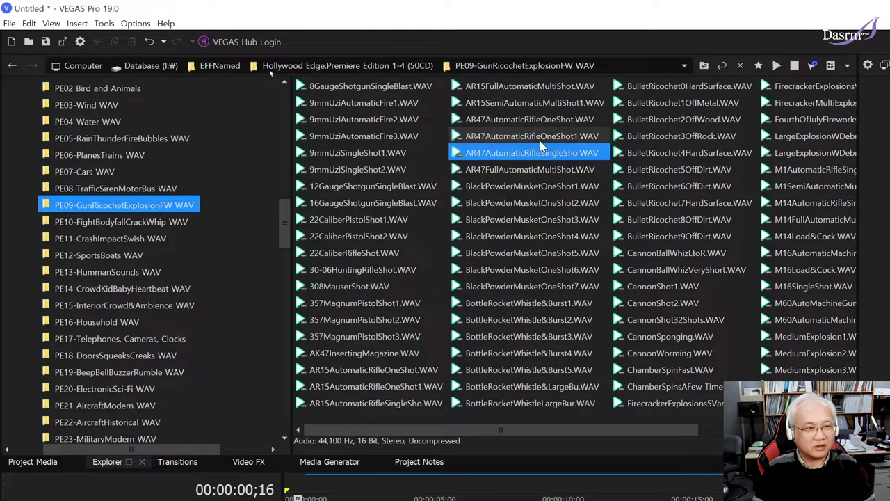
left_click(546, 185)
left_click(559, 251)
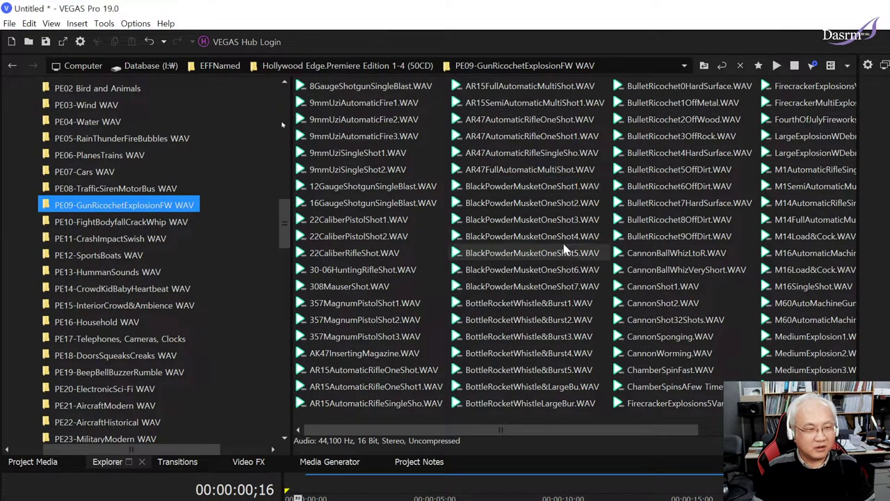
left_click(565, 305)
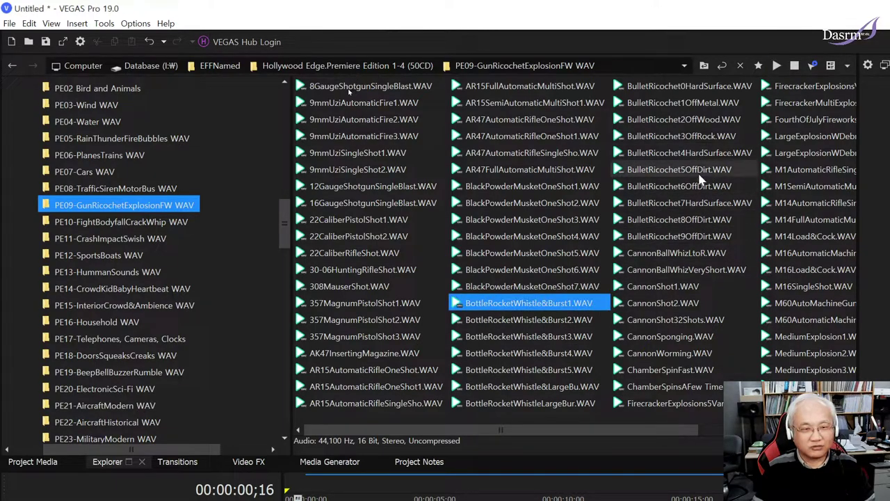
left_click(709, 256)
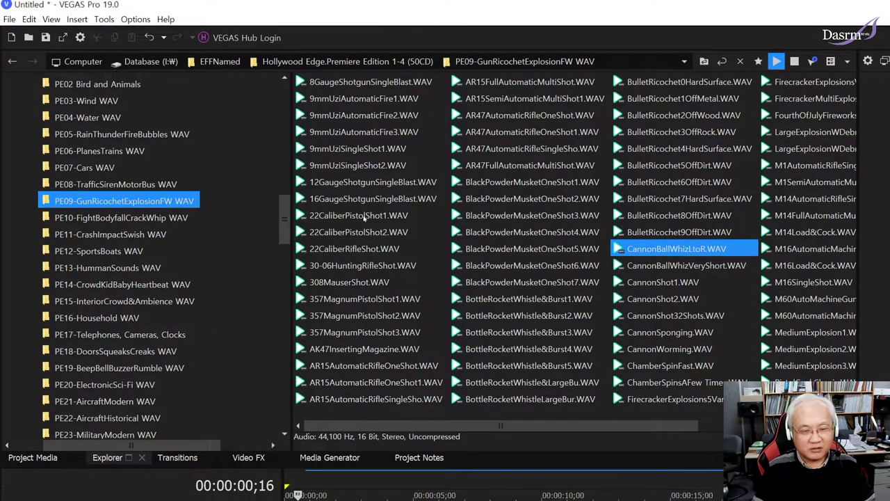
- Audition CannonBallWhizVeryShort, CannonShot1, CannonShot32Shots and CannonWorming, replaying some of them
scroll(363, 217, "right", 3)
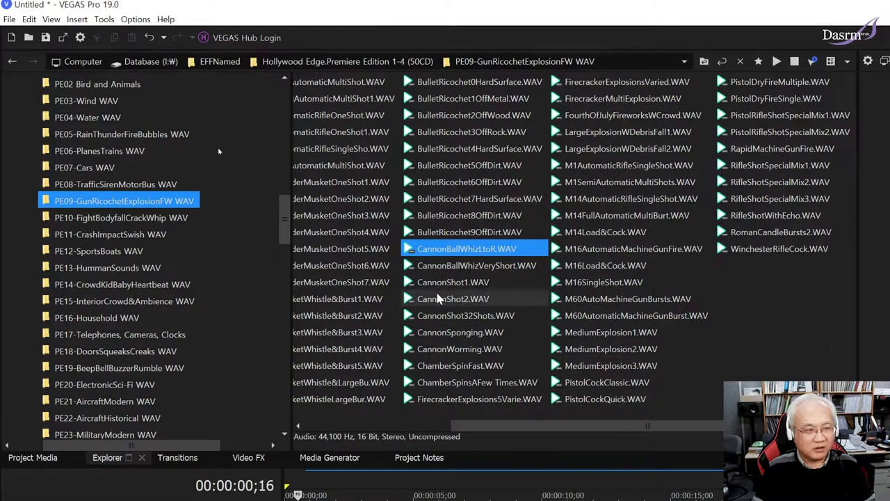
left_click(473, 267)
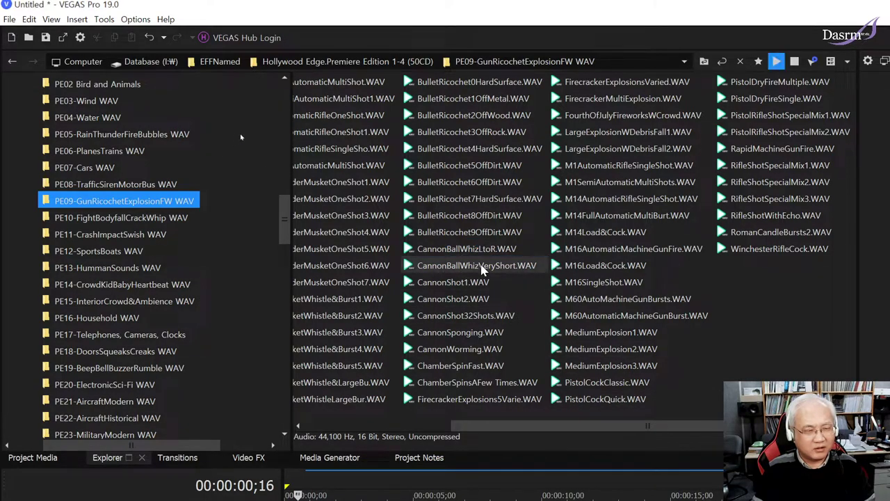
left_click(468, 284)
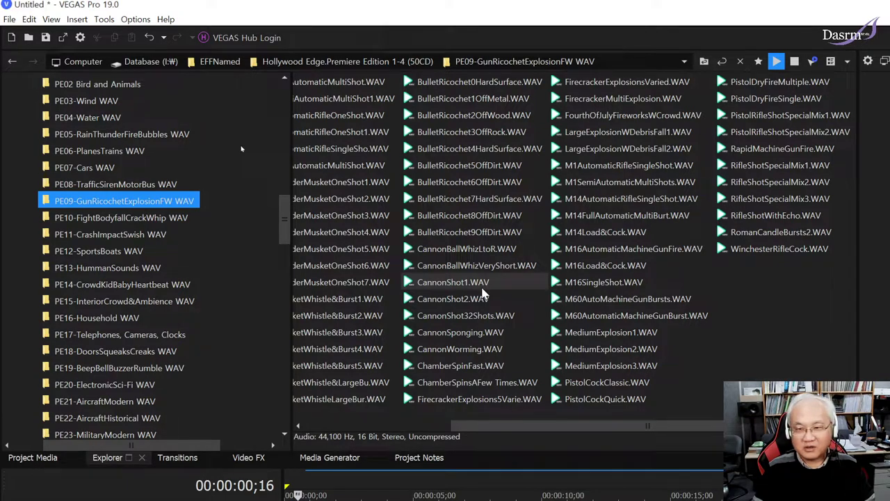
left_click(482, 287)
left_click(484, 318)
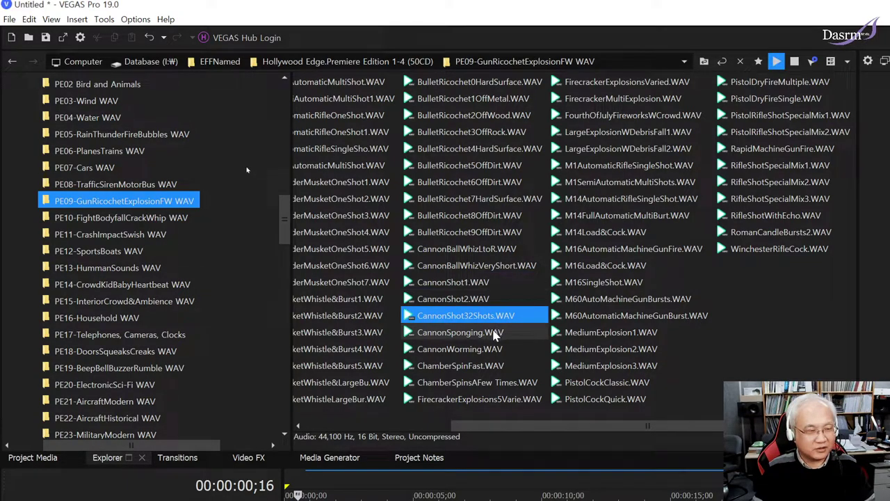
left_click(484, 352)
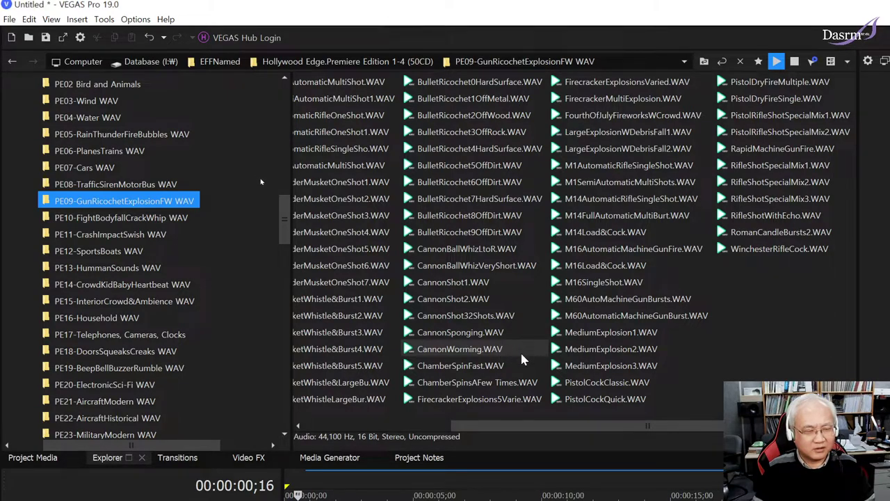
left_click(518, 353)
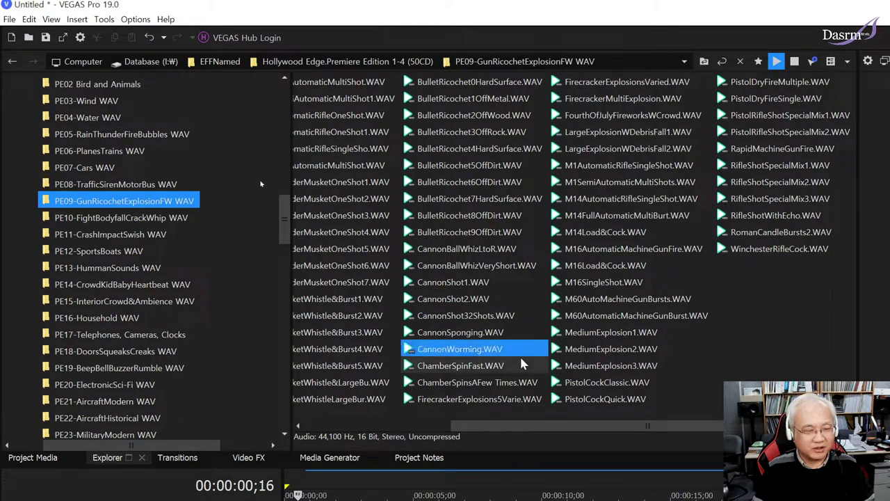
left_click(506, 356)
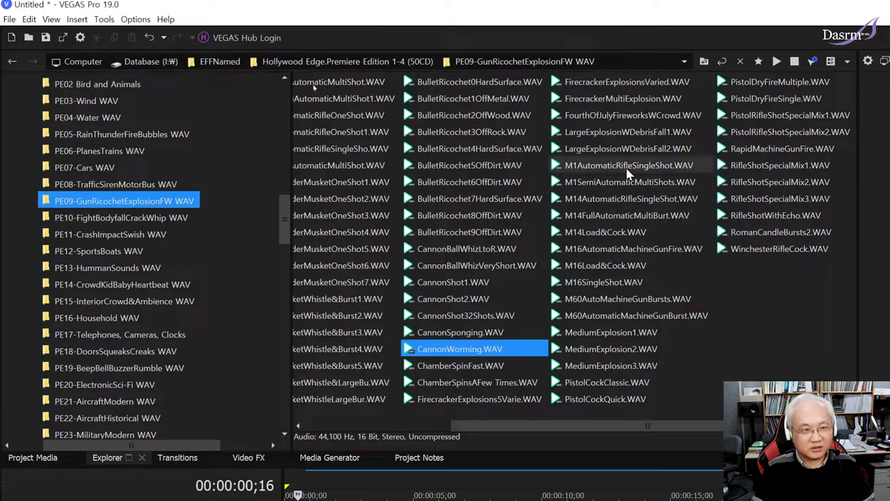
- Audition LargeExplosionWDebrisFall2 and MediumExplosion 1, 2 and 3
left_click(630, 148)
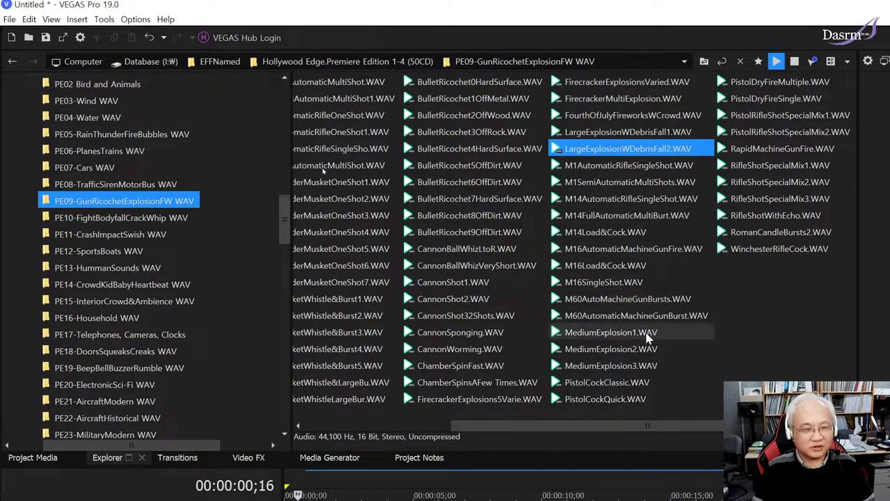
left_click(661, 337)
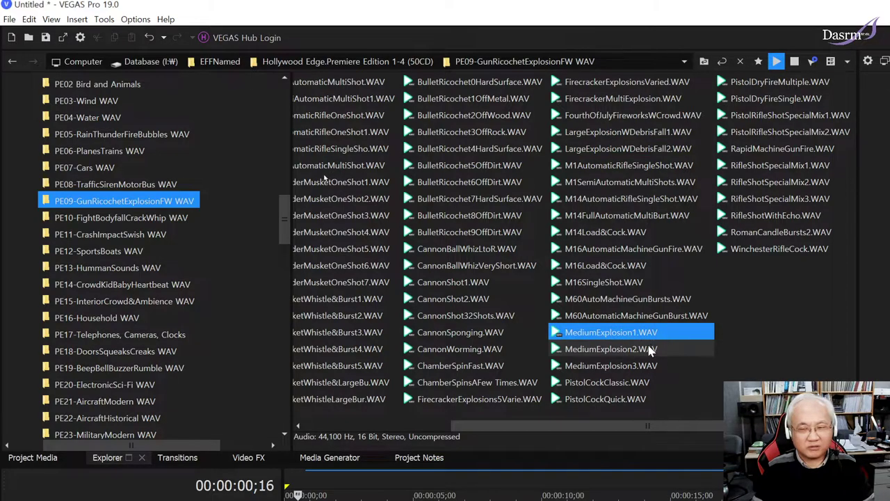
left_click(654, 354)
left_click(657, 366)
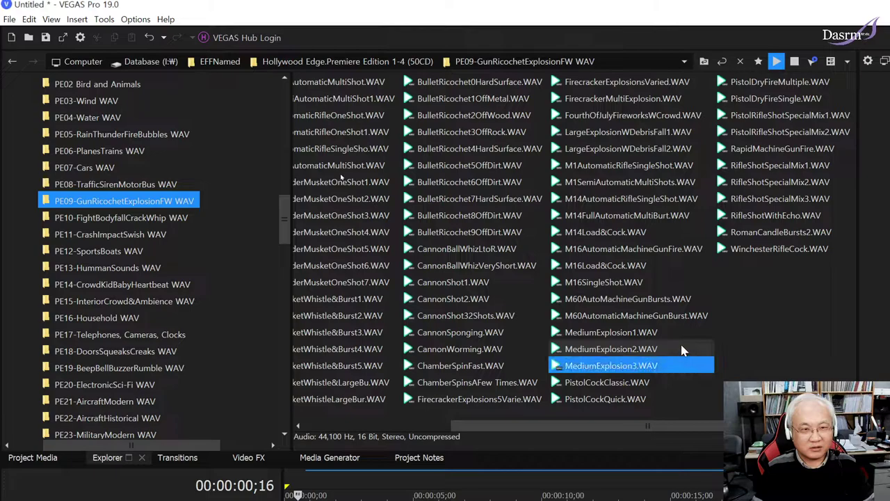
- Audition the pistol/rifle special mix, single and multiple pistol dry fire, and RomanCandleBursts2, then open PE10-FightBodyfallCrackWhip
left_click(768, 117)
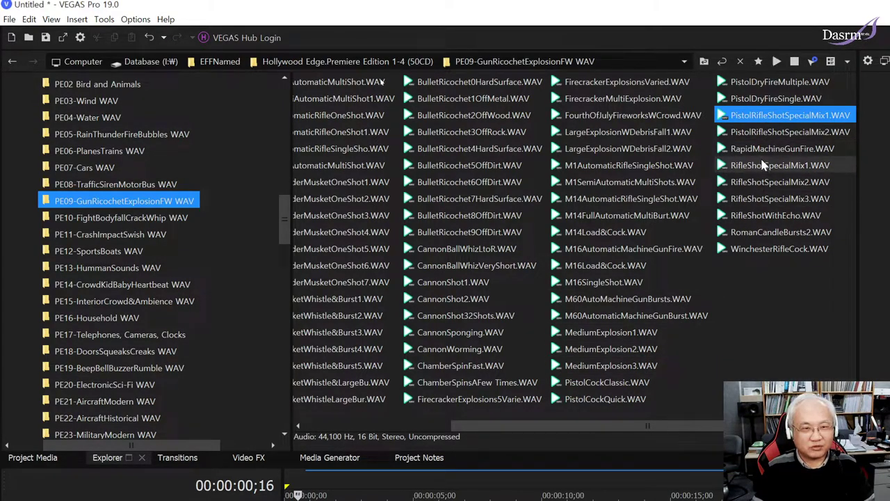
left_click(768, 101)
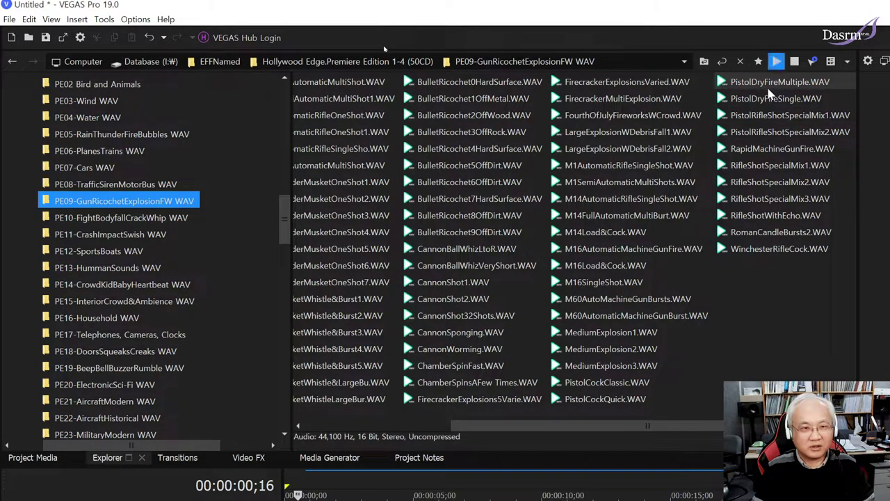
left_click(769, 86)
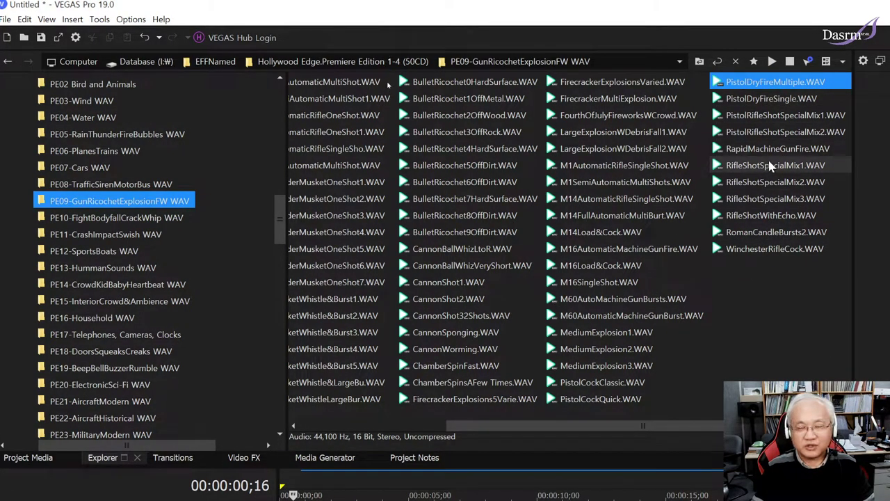
left_click(776, 233)
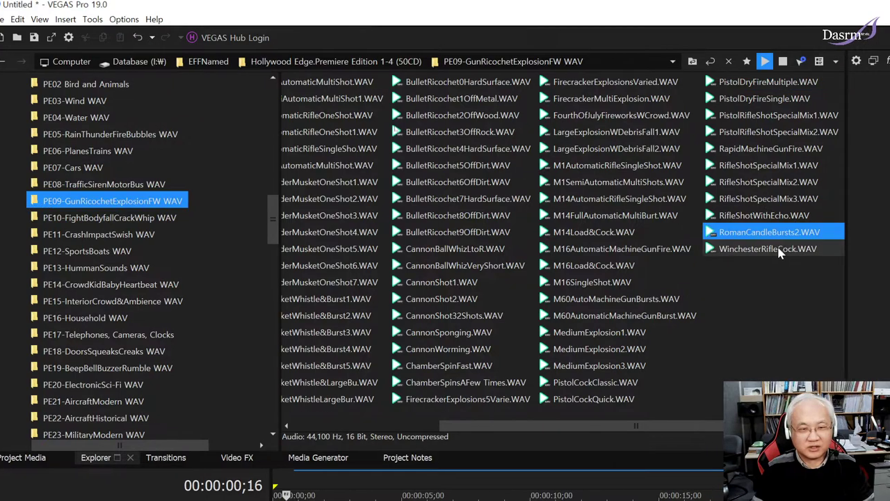
left_click(756, 315)
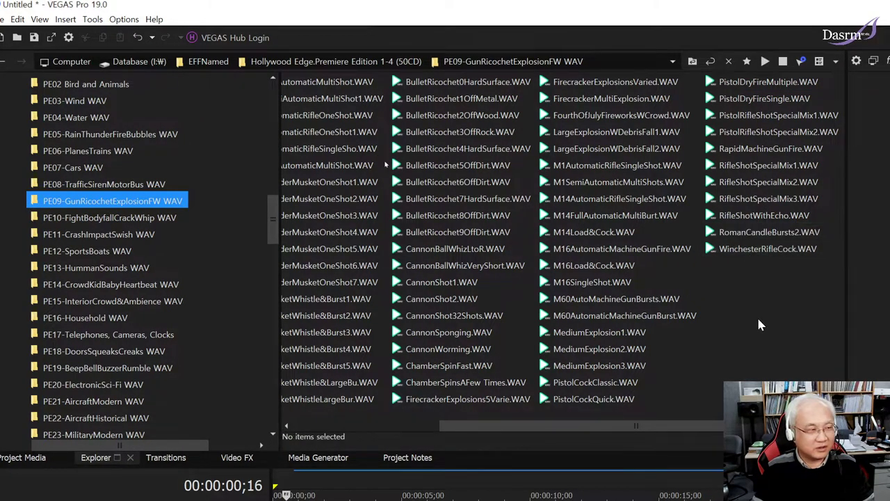
left_click(111, 219)
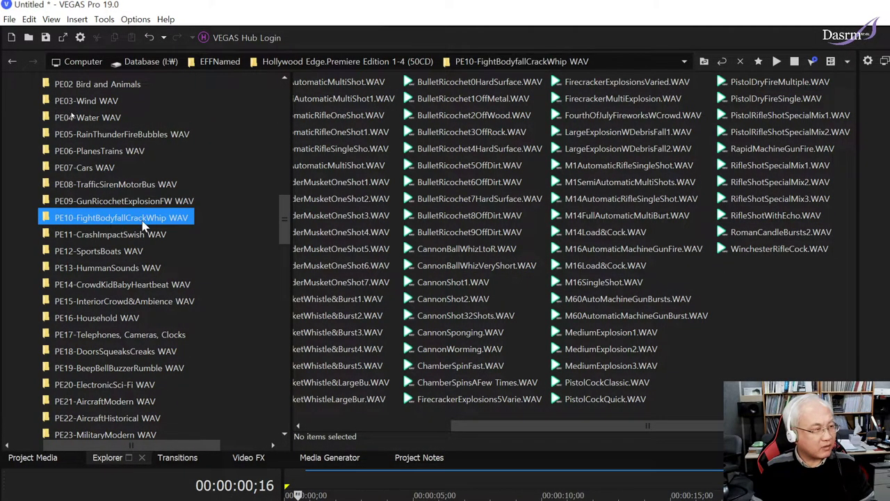
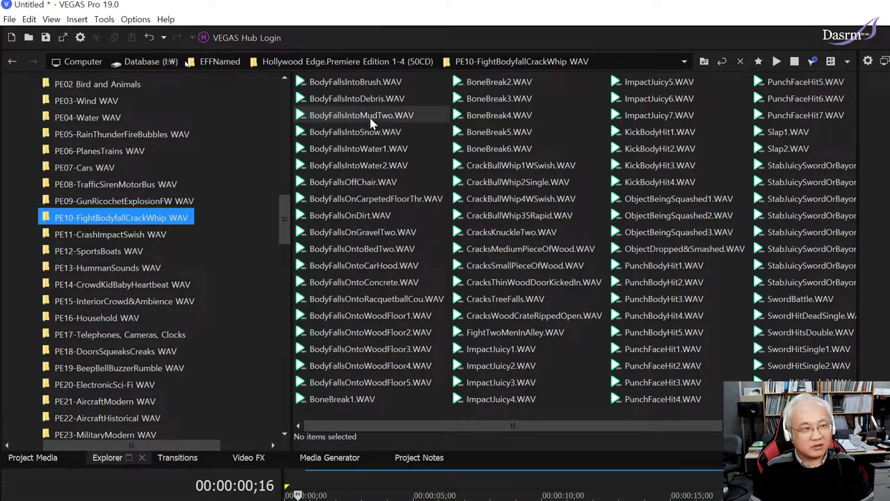
- Audition the BodyFallsIntoMudTwo, BodyFallsIntoSnow, BodyFallsIntoWater1 and BodyFallsIntoBrush effects
left_click(370, 116)
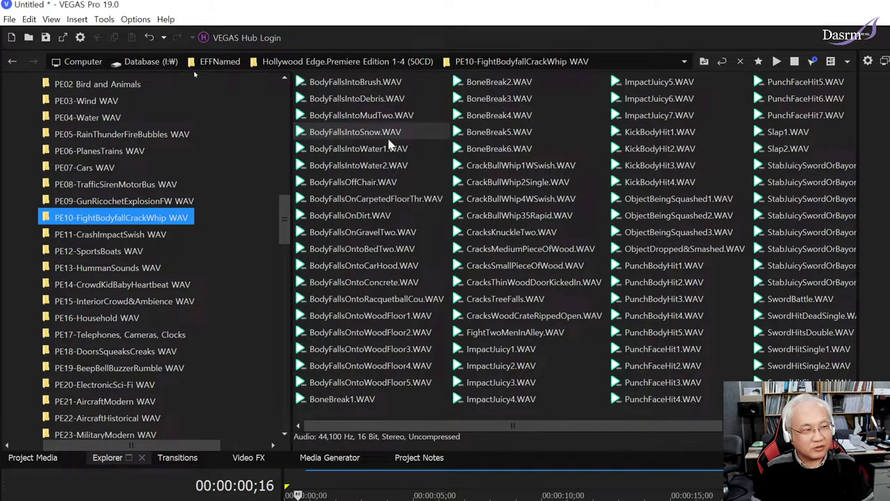
left_click(386, 137)
left_click(380, 153)
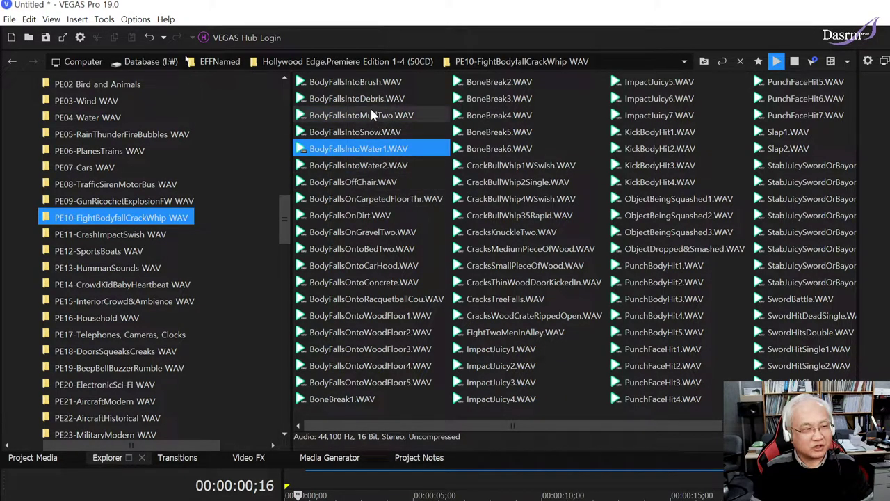
left_click(378, 82)
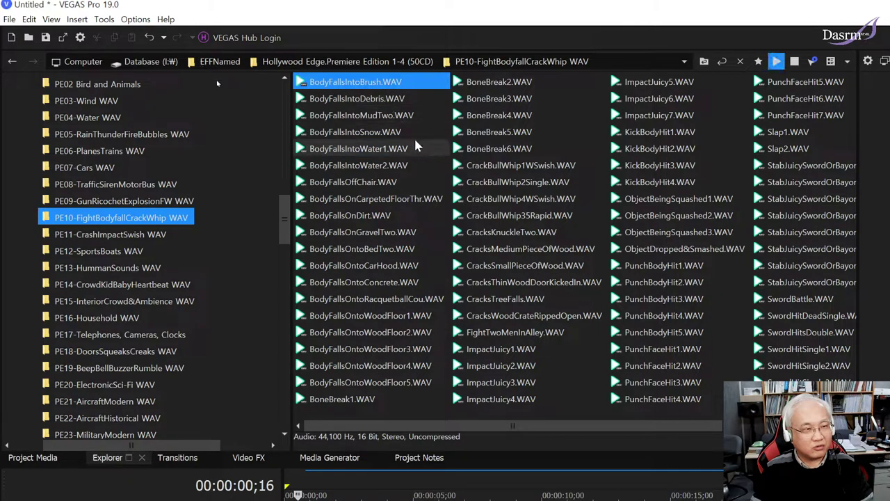
- Preview BoneBreak6, 1, 3 and 4, BodyFallsOntoBedTwo, BodyFallsOntoRacquetballCou and ImpactJuicy1
left_click(498, 148)
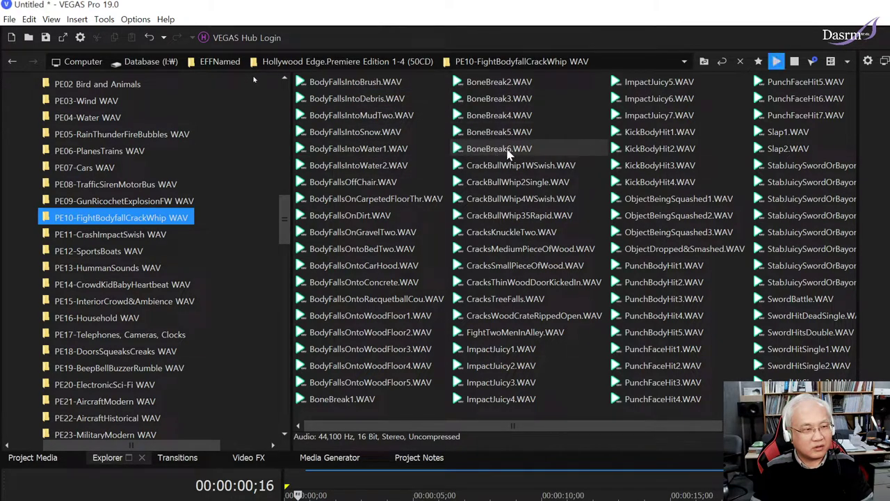
left_click(367, 402)
left_click(523, 98)
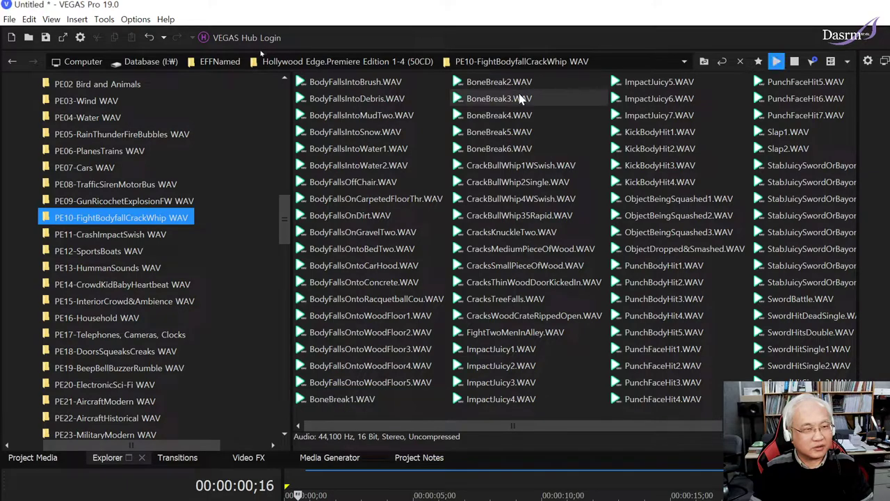
left_click(520, 118)
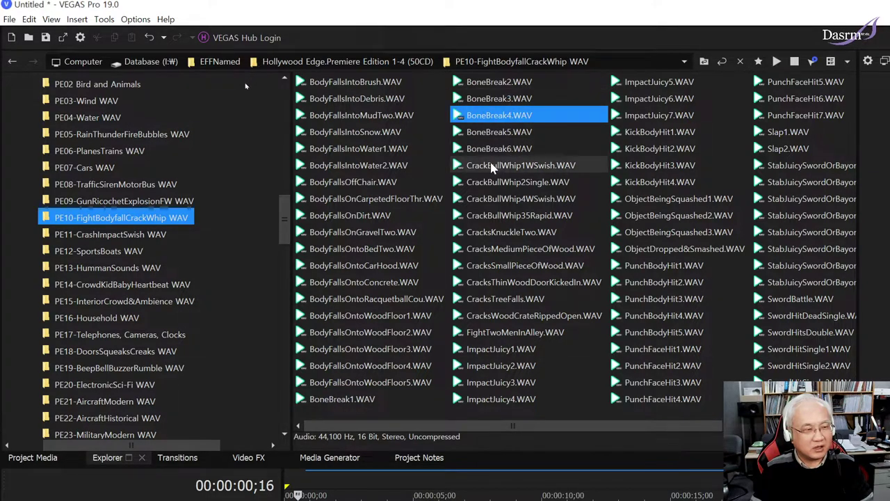
left_click(370, 251)
left_click(398, 298)
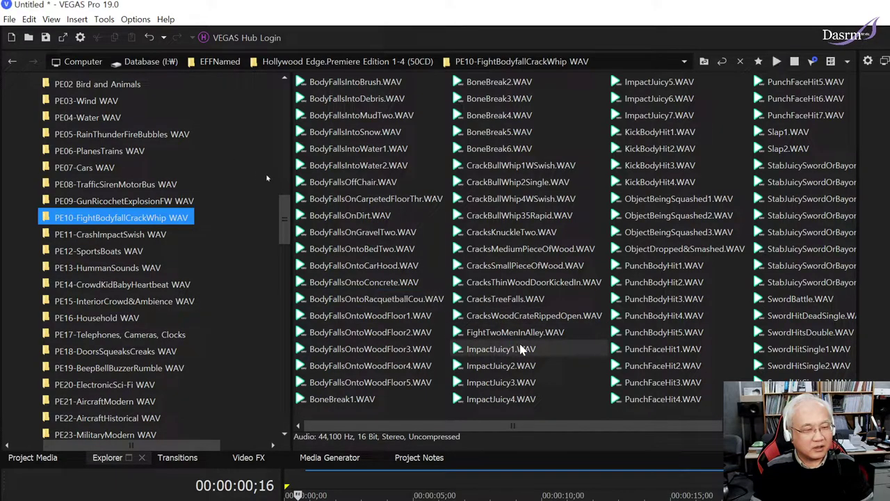
left_click(536, 351)
- Audition the KickBodyHit1 through KickBodyHit4 effects
left_click(668, 134)
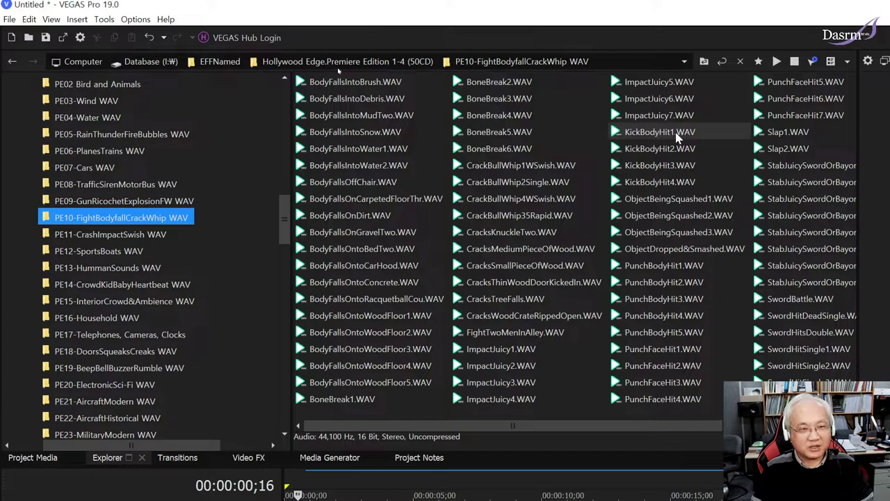
left_click(676, 134)
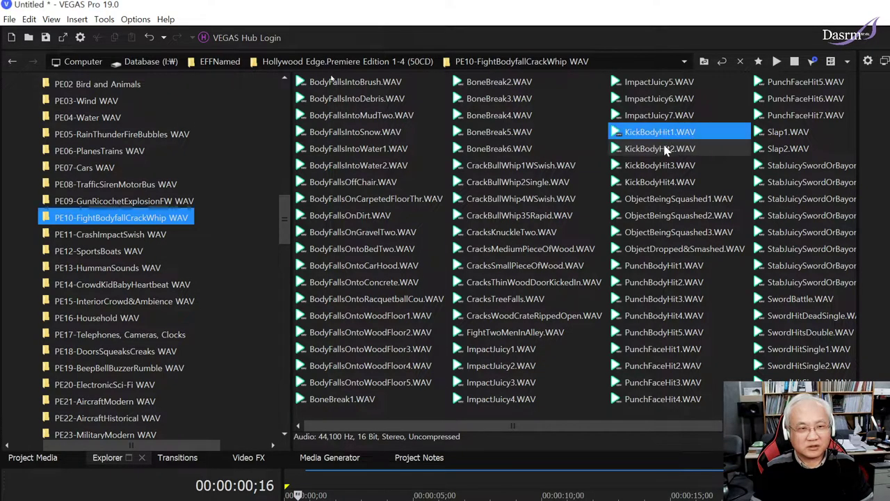
left_click(674, 149)
left_click(671, 167)
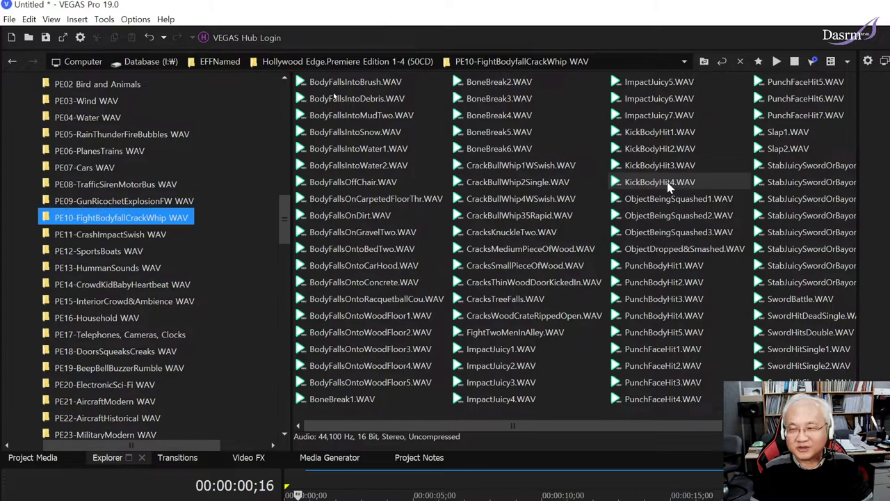
left_click(668, 186)
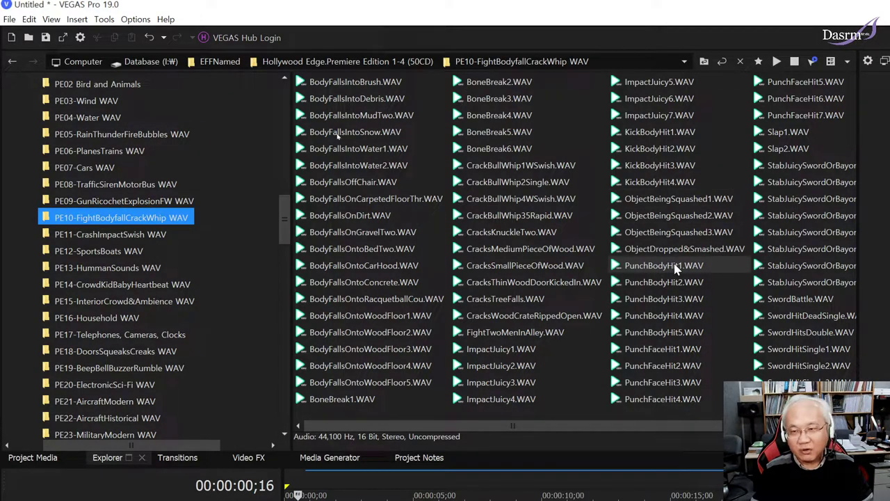
- Audition the PunchBodyHit1 through PunchBodyHit5 effects
left_click(675, 267)
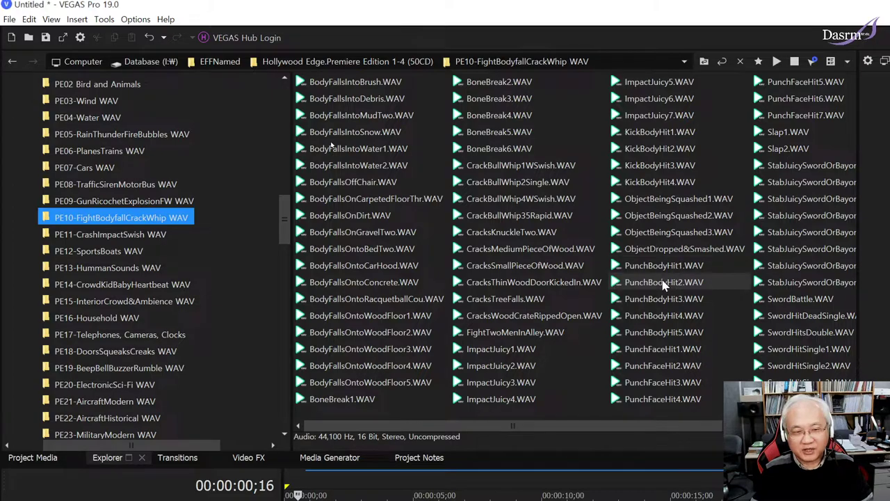
left_click(664, 284)
left_click(680, 300)
left_click(685, 316)
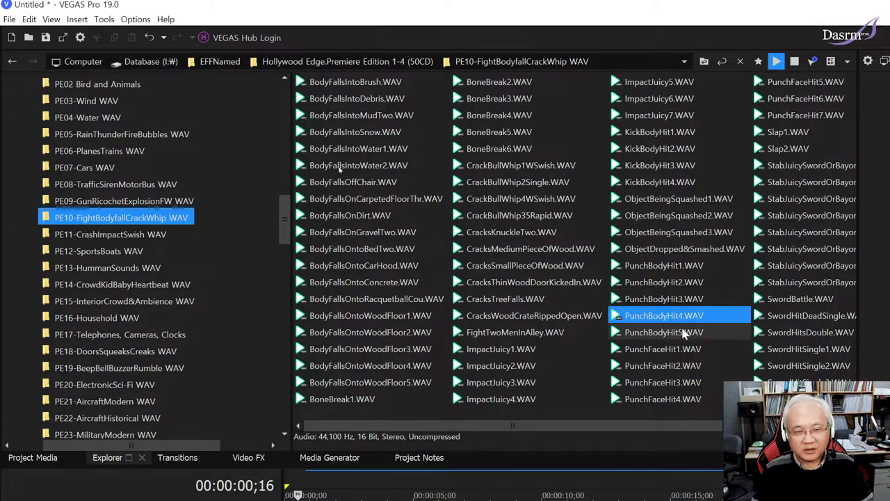
left_click(683, 333)
- Audition the PunchFaceHit1 through PunchFaceHit4 effects
left_click(685, 351)
left_click(685, 367)
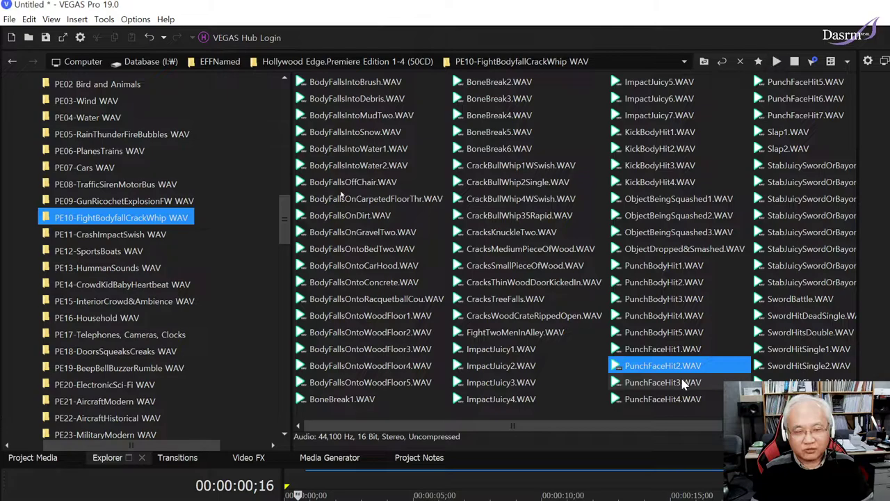
left_click(684, 384)
left_click(687, 399)
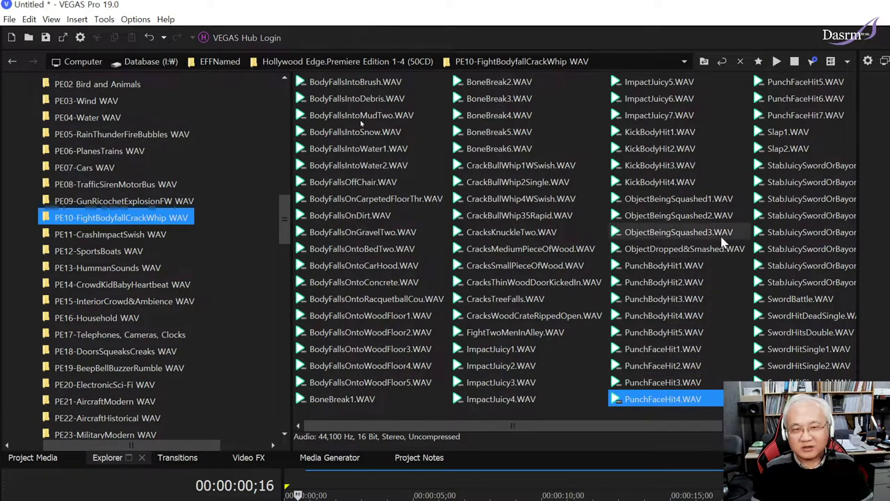
- Audition the StabJuicySwordOrBayonet 3, 5, 6 and 7 effects
scroll(775, 209, "down", 2)
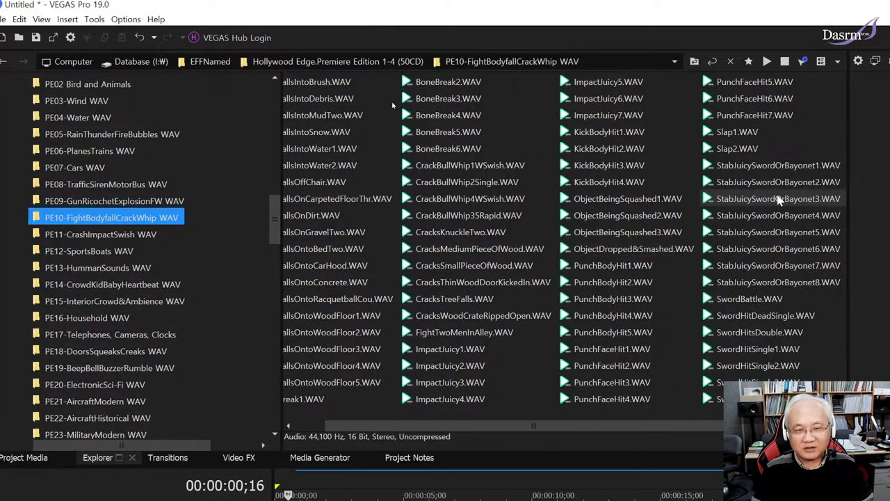
left_click(779, 200)
left_click(775, 232)
left_click(771, 265)
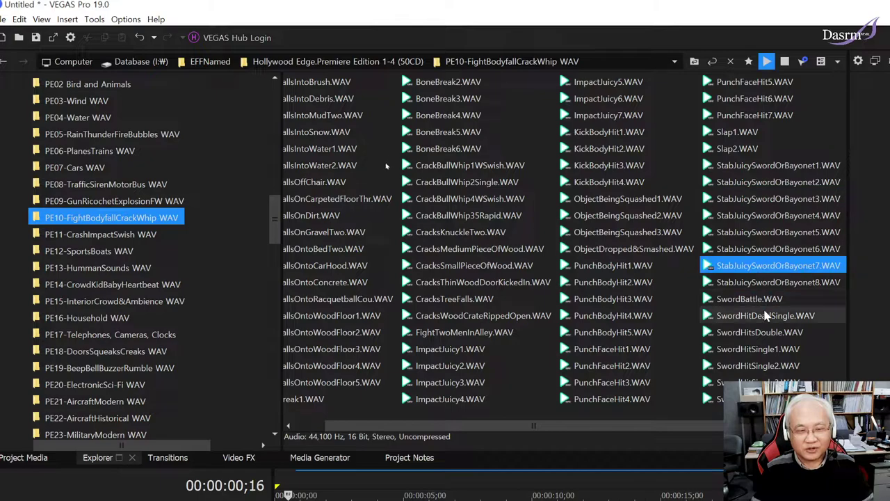
left_click(778, 199)
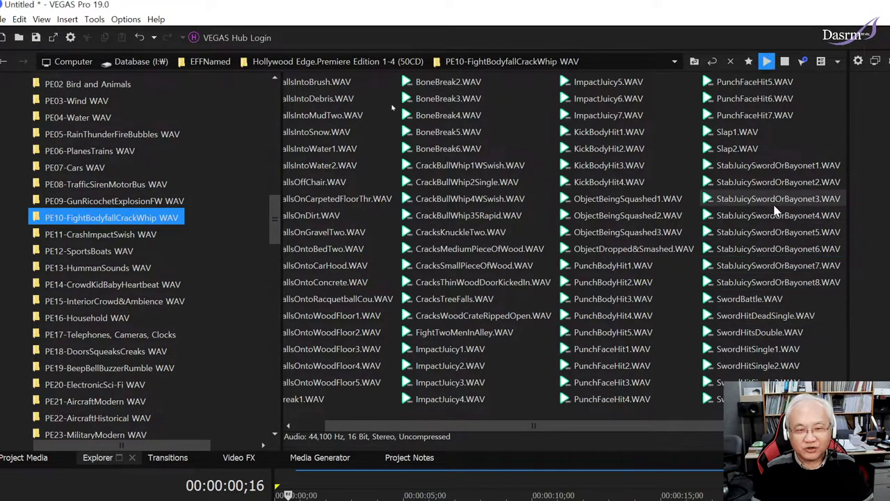
left_click(775, 232)
left_click(779, 248)
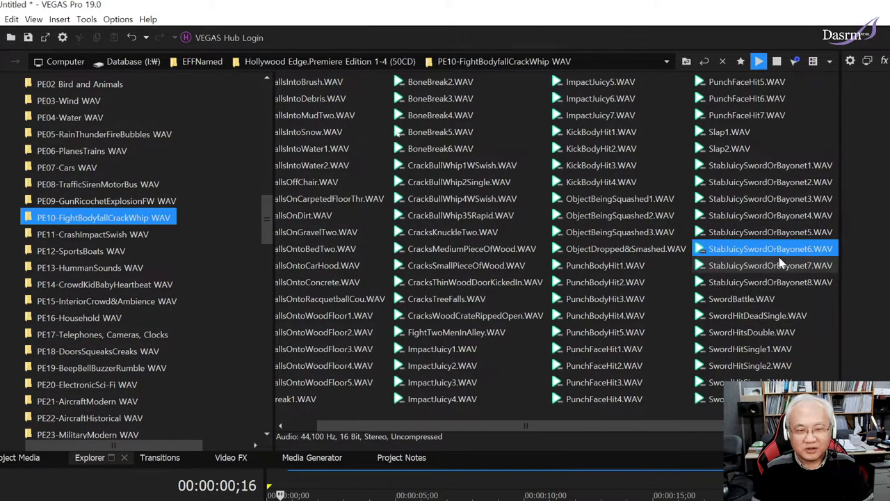
- Preview SwordBattle, SwordHitDeadSingle, SwordHitsDouble and SwordHitSingle1
left_click(765, 299)
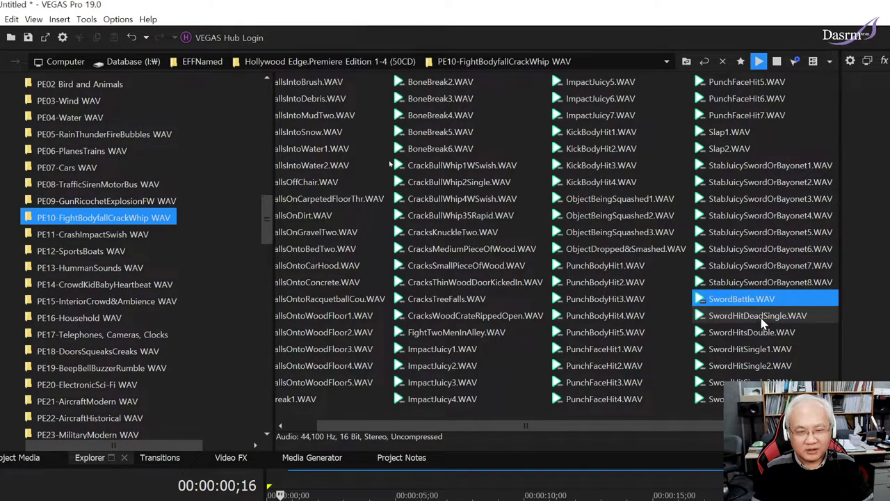
left_click(763, 319)
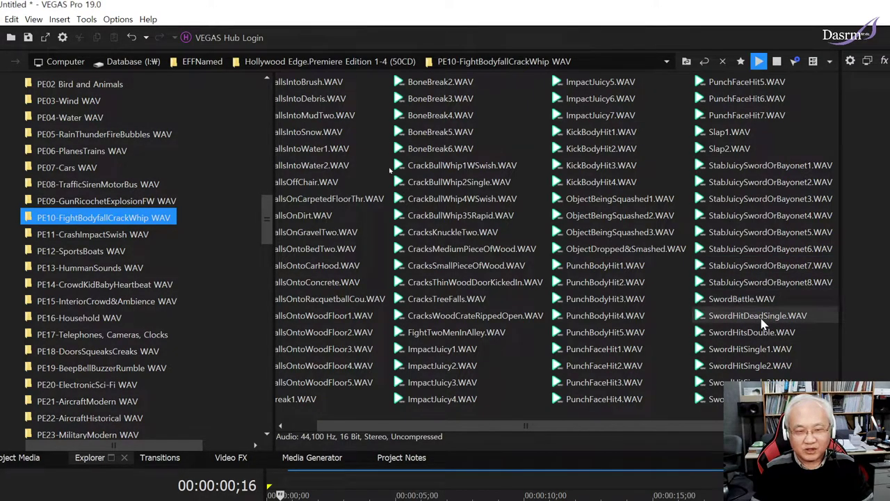
left_click(765, 332)
left_click(760, 349)
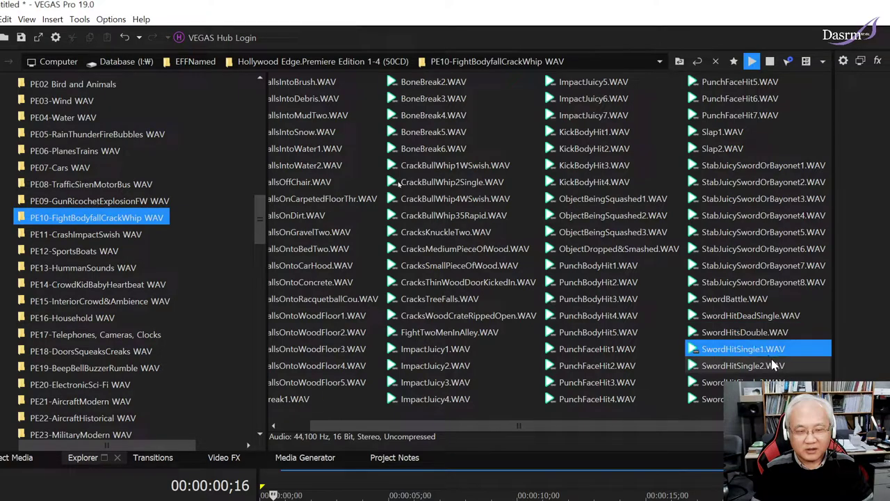
- Audition SwordHitSingle3, SwordShing4, SwordHitSingle2 and SwordShing3, then return to the first file columns
scroll(696, 383, "right", 1)
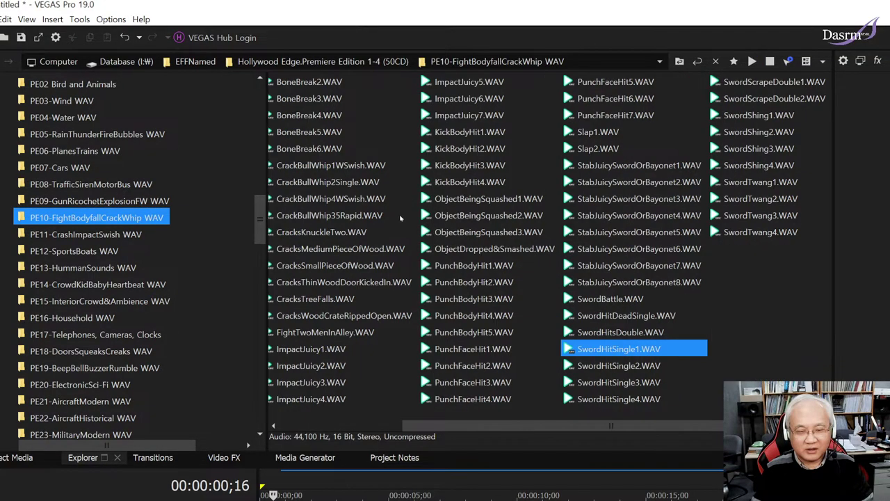
left_click(615, 382)
left_click(759, 166)
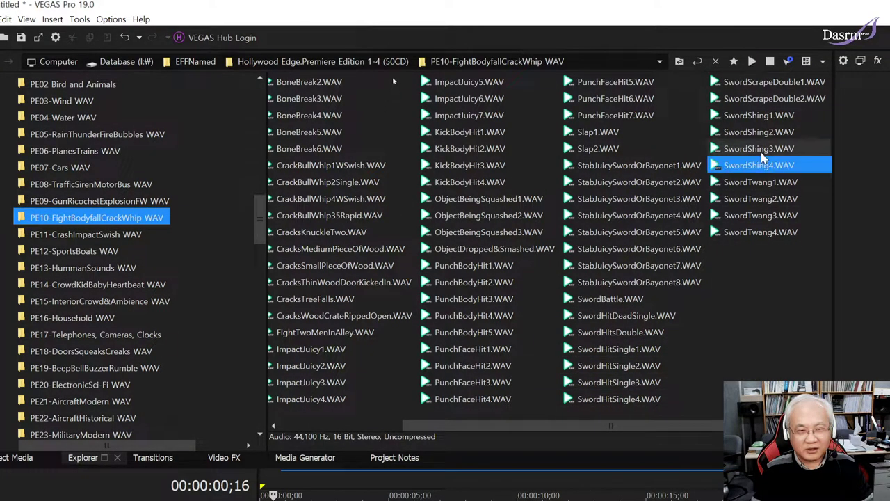
left_click(623, 367)
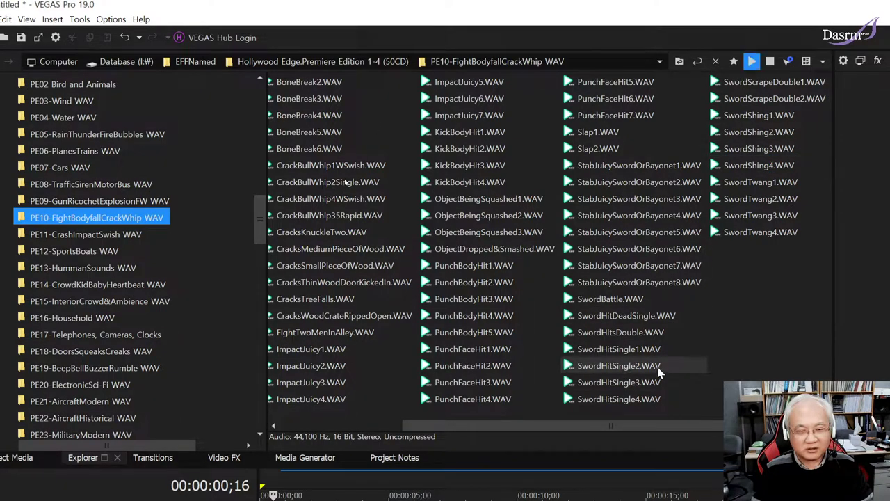
left_click(763, 149)
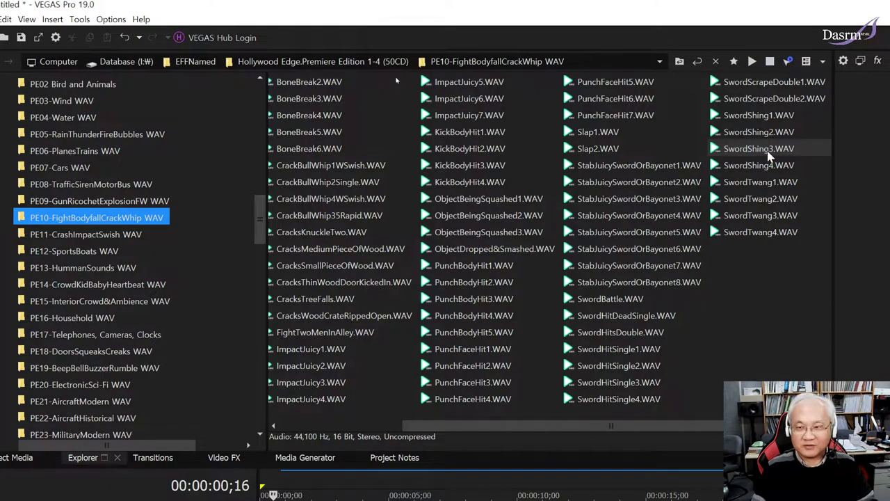
left_click(768, 148)
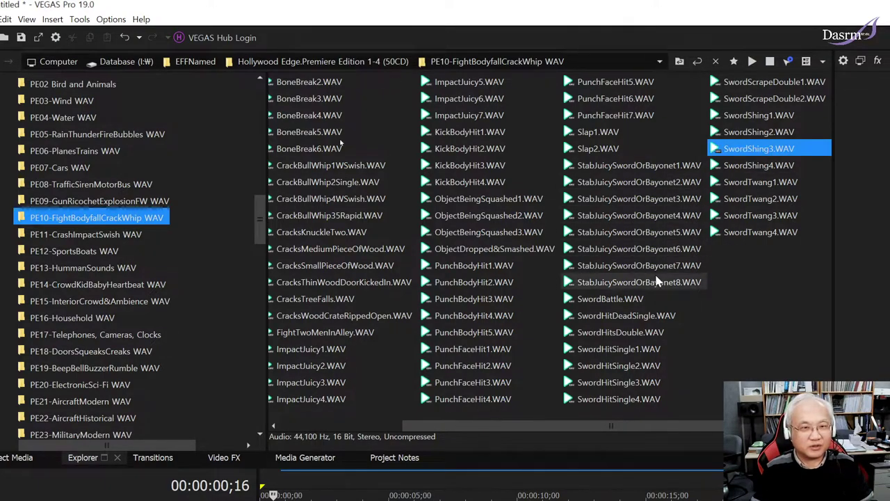
left_click(361, 427)
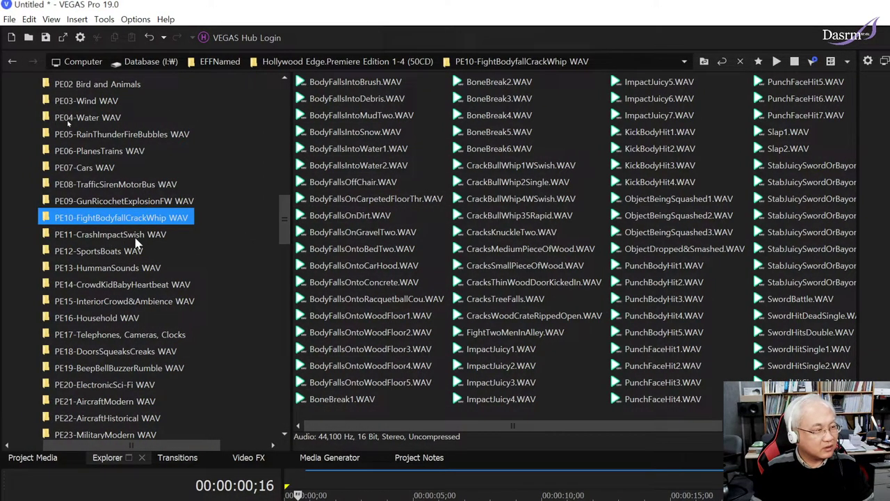
- Open PE11-CrashImpactSwish and audition BulletBounceOffHeavyMetalPl, BulletImpactIntoDirt and BulletImpactSweetener2Heavy/3Into
left_click(139, 237)
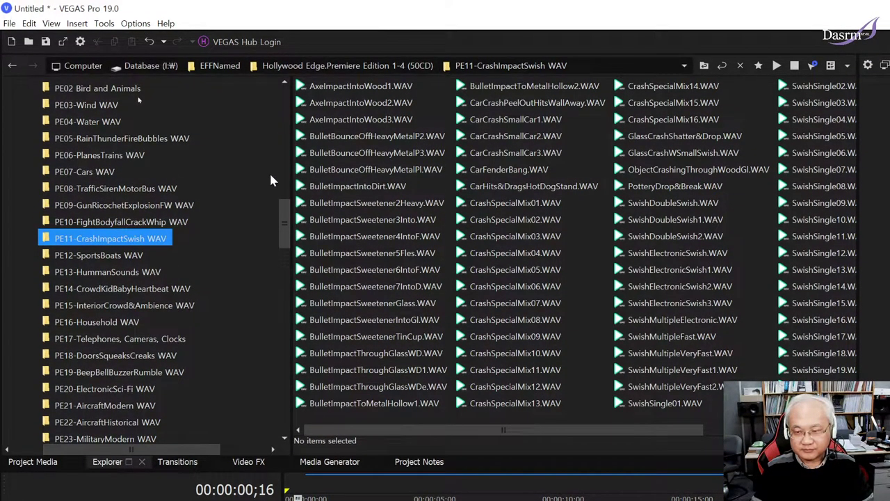
left_click(389, 170)
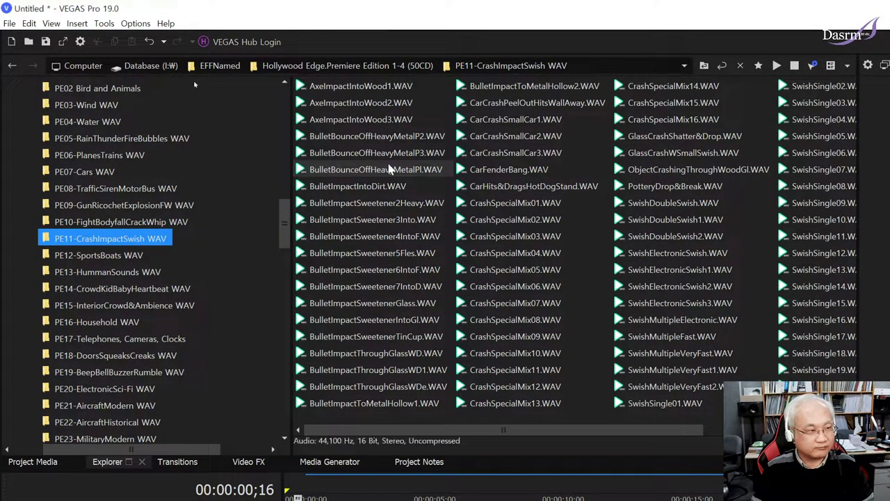
left_click(404, 186)
left_click(403, 202)
left_click(406, 219)
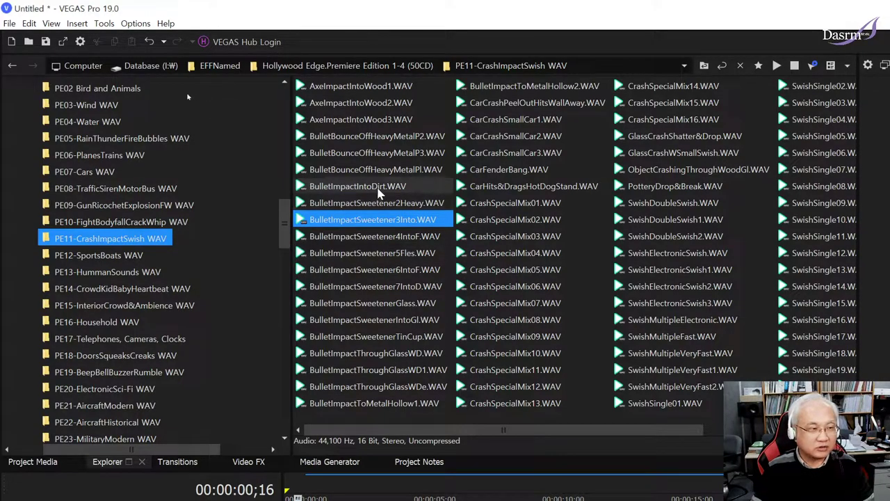
left_click(379, 186)
left_click(402, 203)
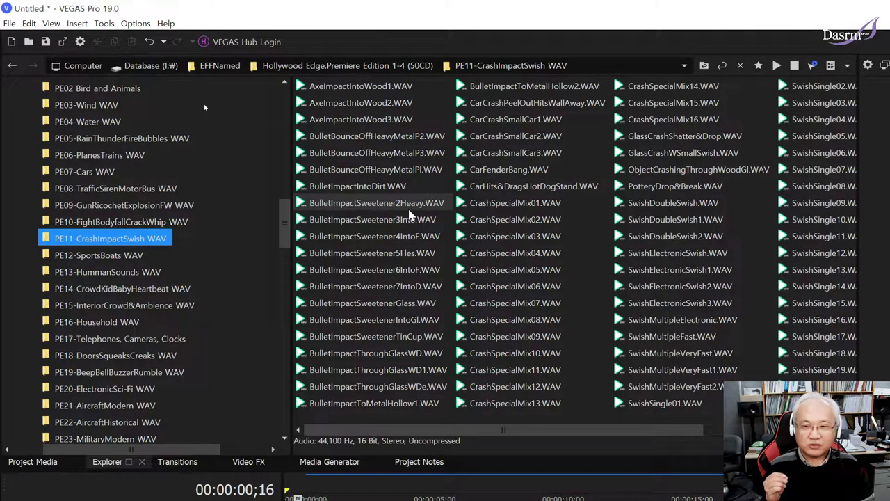
- Replay BulletImpactSweetener2Heavy and BulletBounceOffHeavyMetalPl, then step to AxeImpactIntoWood1
left_click(408, 207)
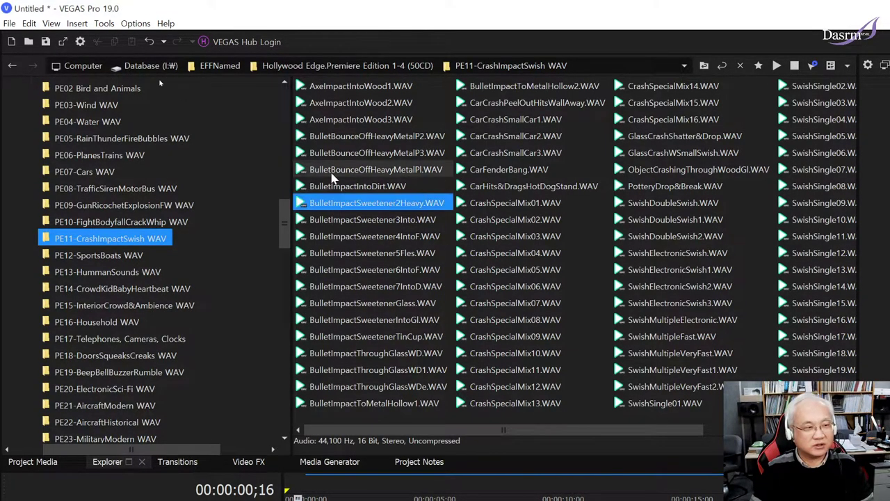
left_click(370, 170)
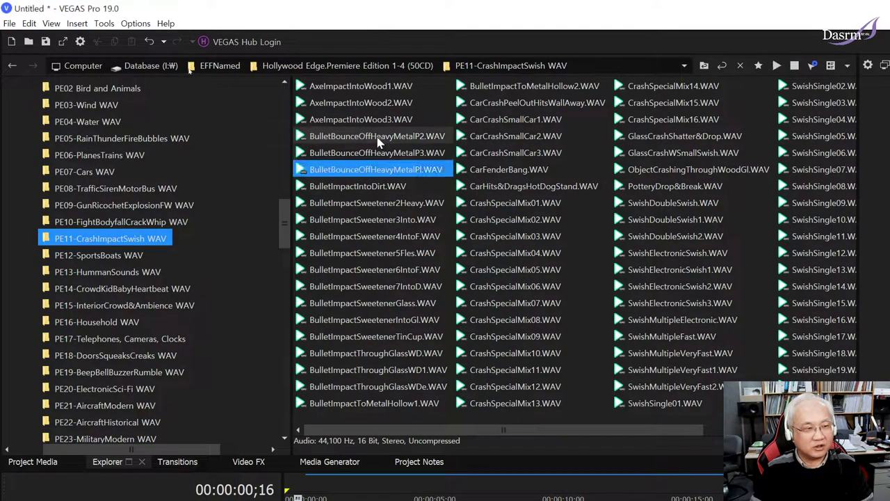
left_click(379, 137)
key("Down")
key("Down")
key("Down")
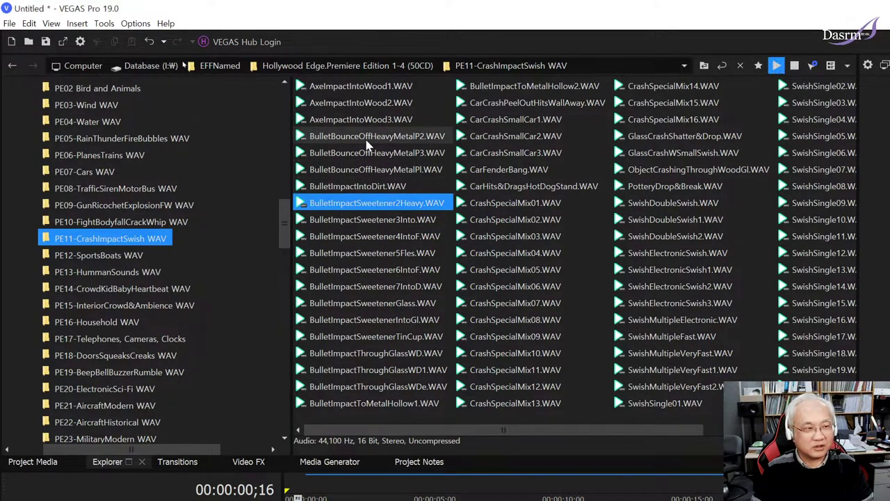
key("Up")
key("Up")
key("Up")
key("Up")
key("Up")
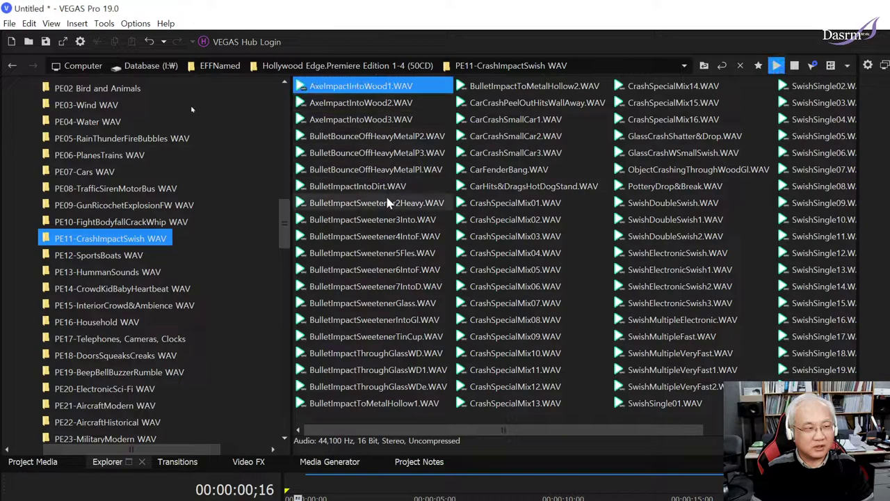
- Preview BulletImpactSweetener3Into, 5Fles, SweetenerGlass, BulletImpactThroughGlassWD and CarCrashSmallCar1
left_click(390, 219)
left_click(394, 254)
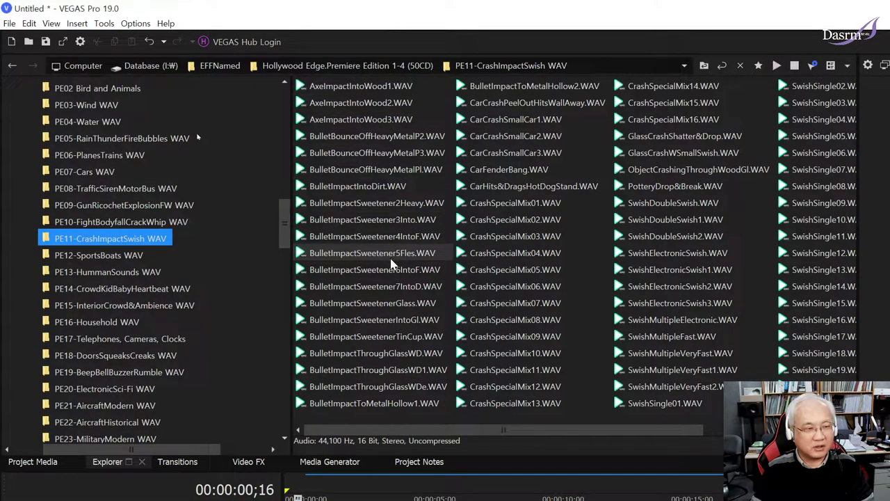
left_click(399, 302)
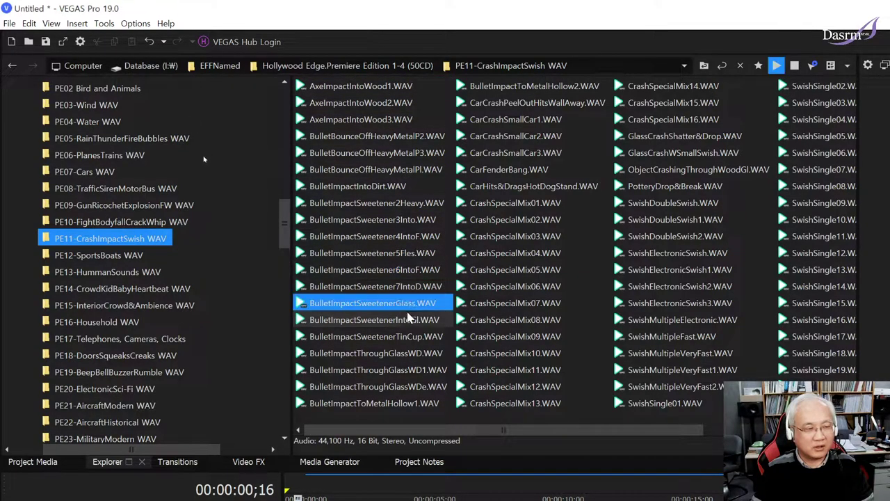
left_click(398, 352)
left_click(518, 119)
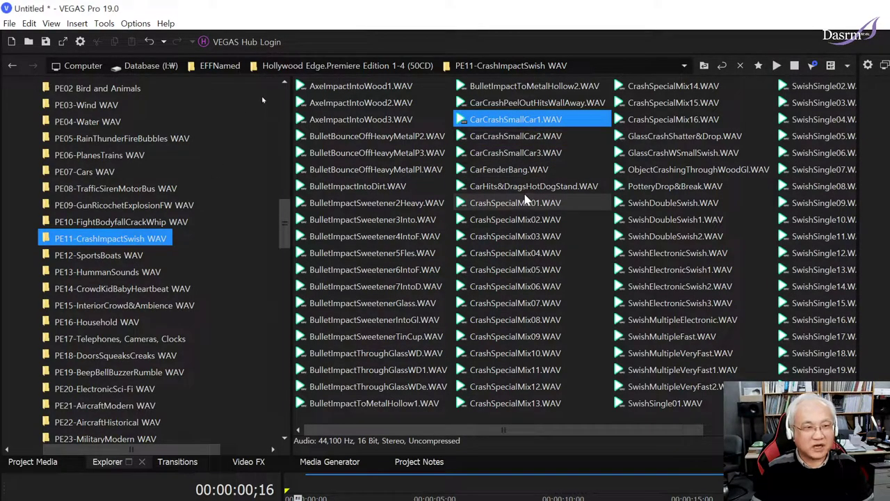
- Preview CrashSpecialMix 02, 03, 04, 07, 08 and 09
left_click(540, 221)
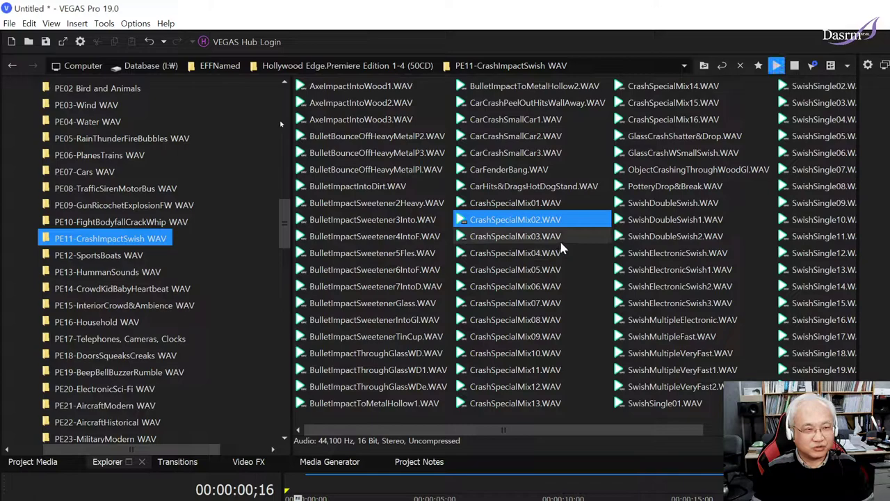
left_click(542, 252)
left_click(556, 286)
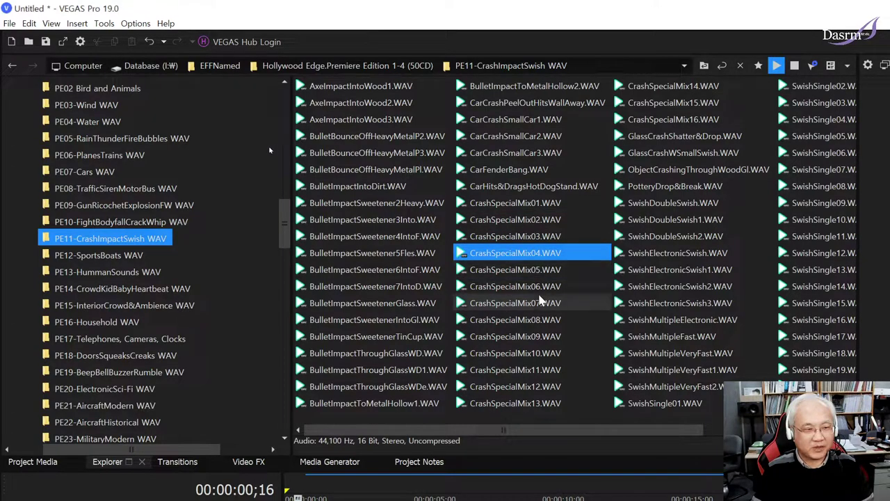
left_click(554, 304)
left_click(554, 322)
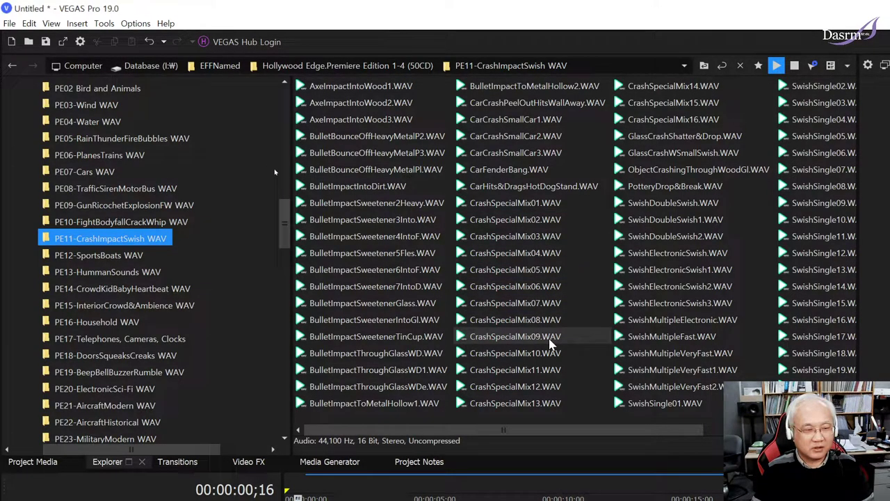
left_click(561, 340)
- Preview CrashSpecialMix08 again, then CrashSpecialMix11 and CrashSpecialMix13
scroll(562, 254, "right", 1)
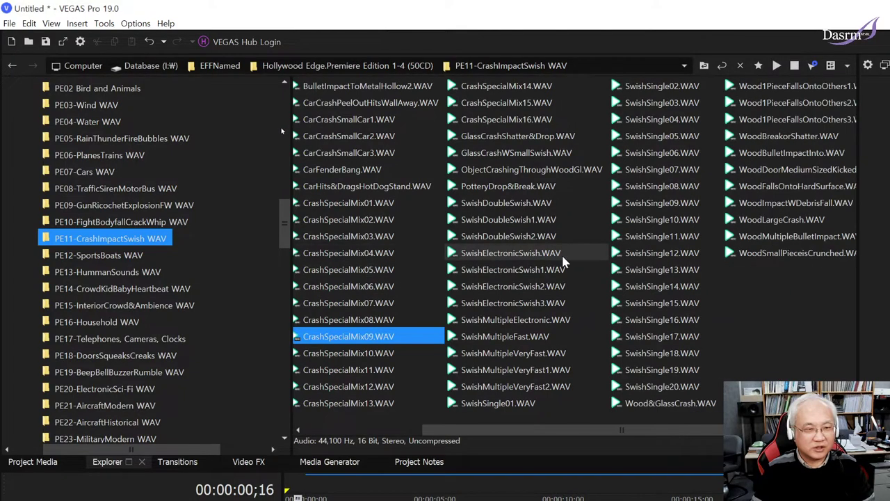
scroll(563, 261, "left", 1)
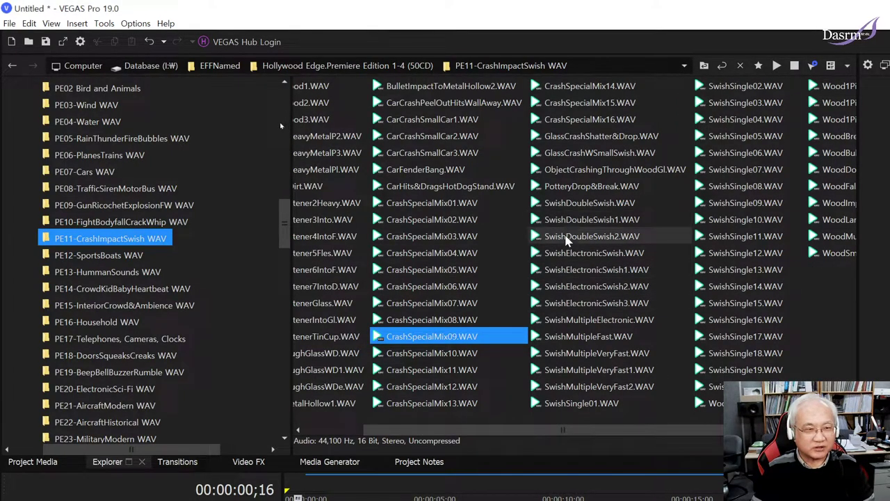
left_click(457, 320)
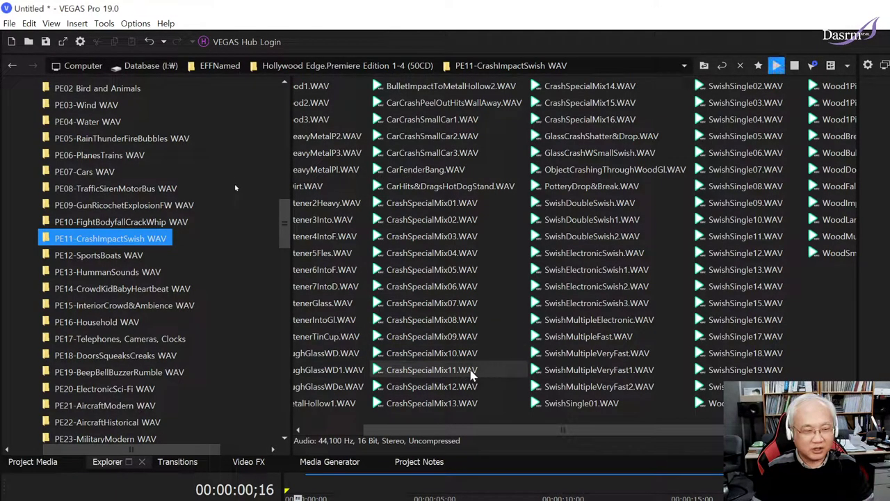
left_click(466, 374)
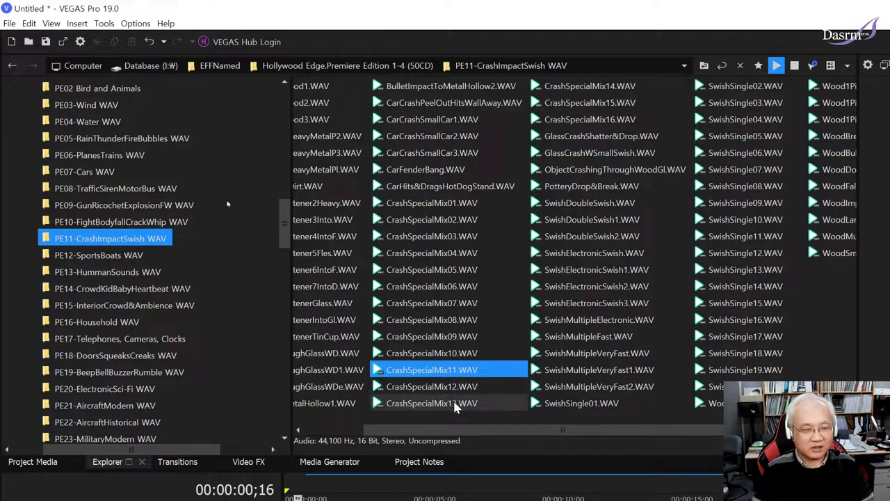
left_click(455, 405)
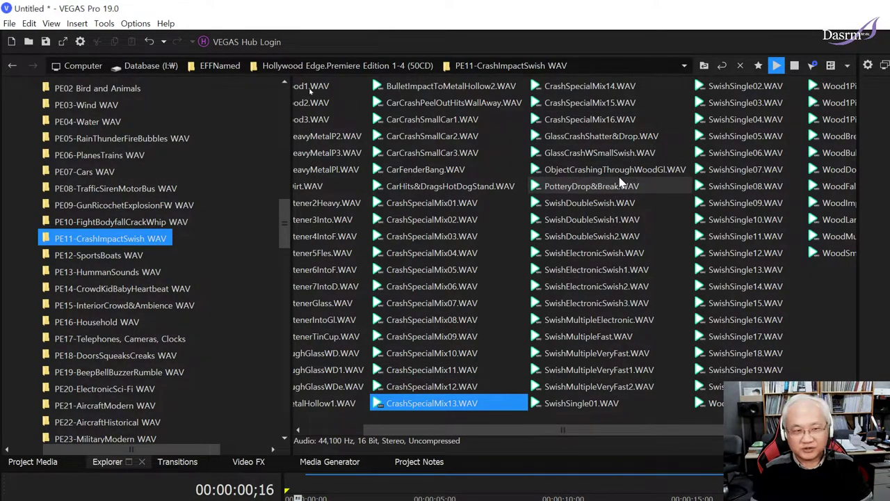
- Preview SwishDoubleSwish1, SwishElectronicSwish 1–2 and SwishMultipleVeryFast, 1 and 2
left_click(602, 218)
left_click(617, 253)
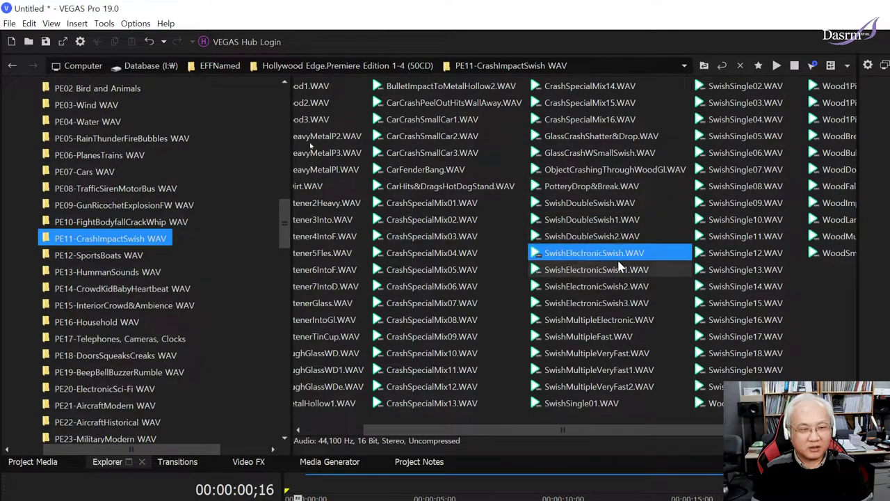
left_click(615, 286)
left_click(612, 353)
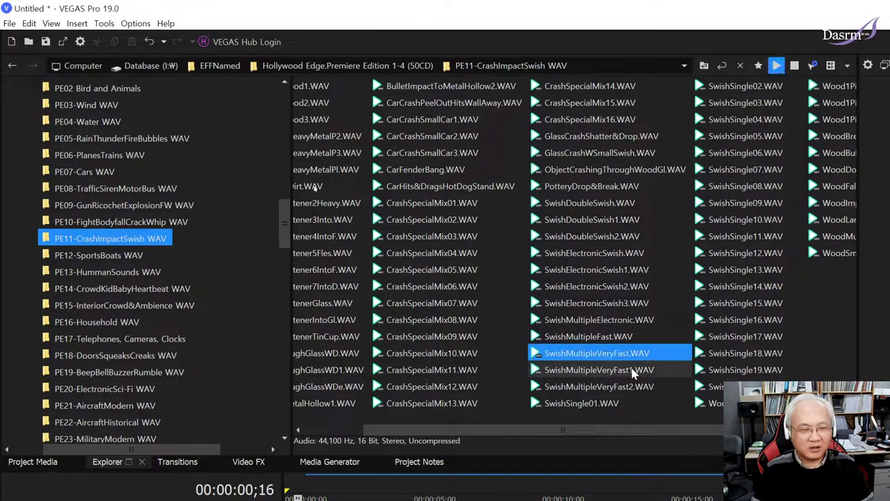
left_click(629, 369)
left_click(650, 387)
- Preview SwishSingle07, SwishSingle12 and SwishSingle14
left_click(754, 170)
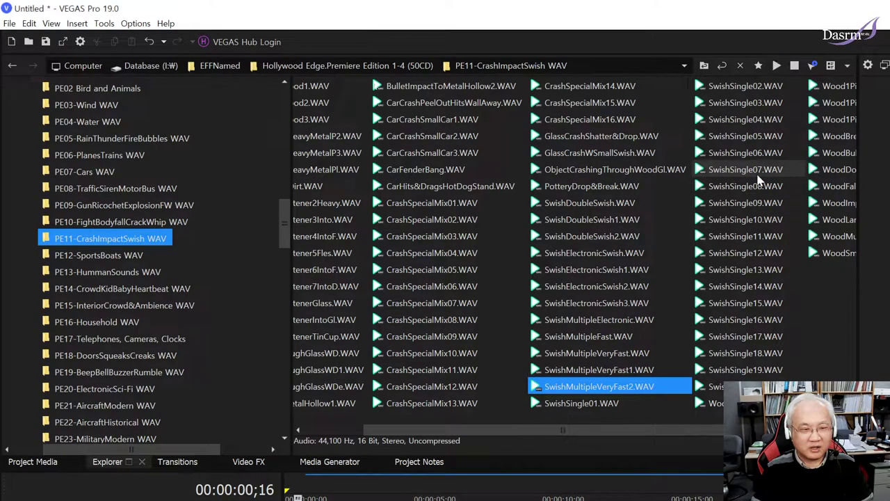
left_click(756, 253)
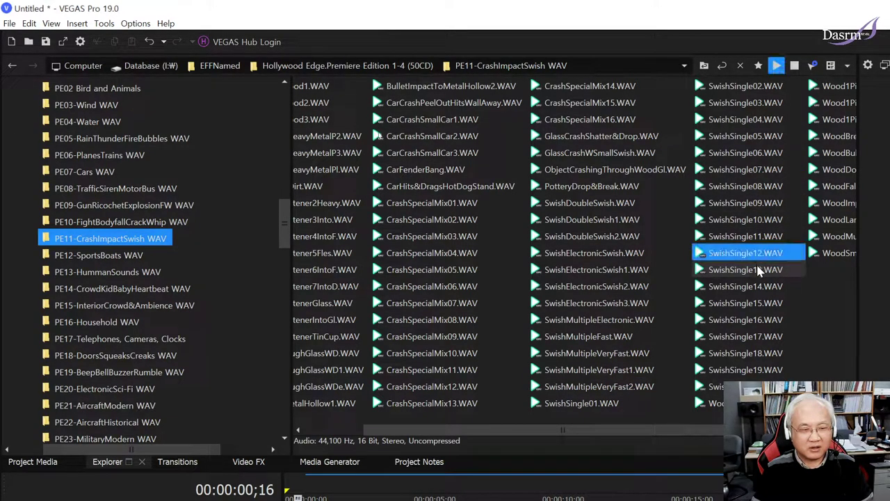
left_click(768, 290)
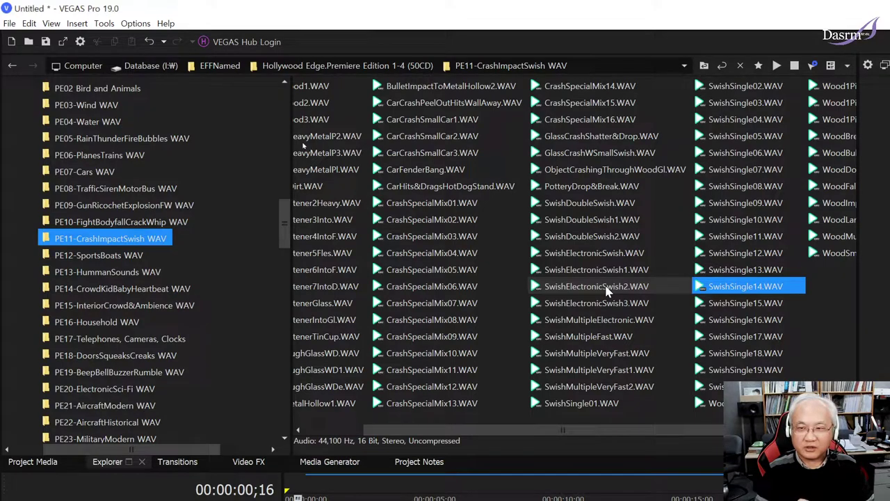
- Replay SwishMultipleVeryFast and VeryFast1, play SwishMultipleFast, then preview WoodFallsOntoHardSurface
left_click(628, 358)
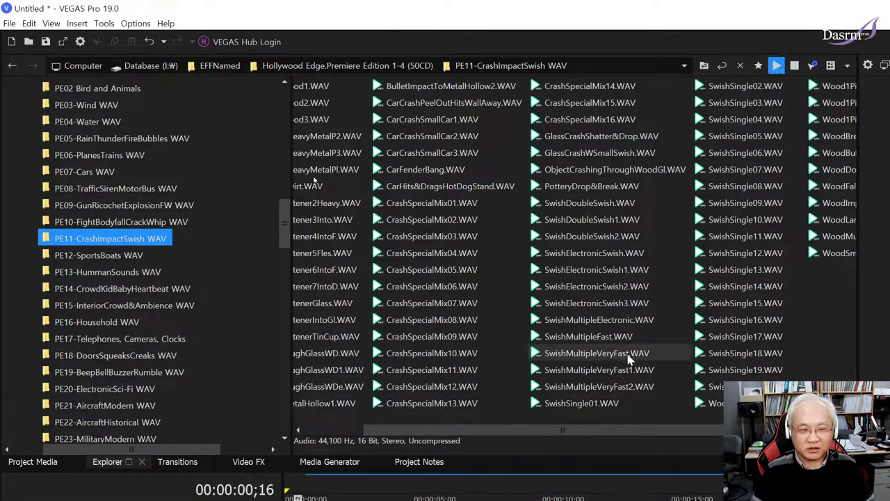
left_click(628, 358)
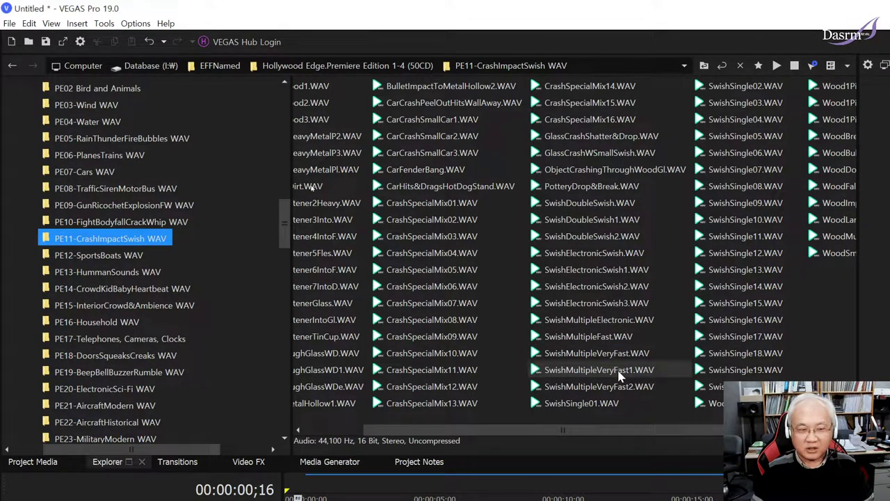
left_click(638, 378)
left_click(634, 372)
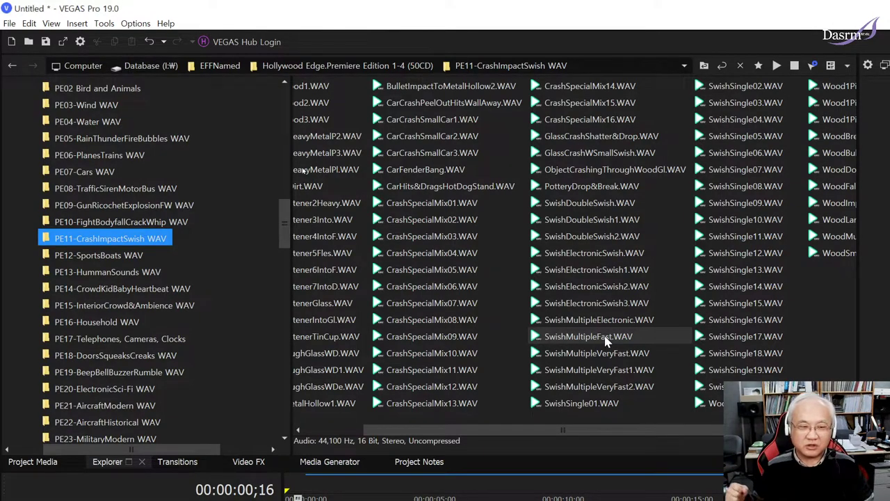
left_click(605, 338)
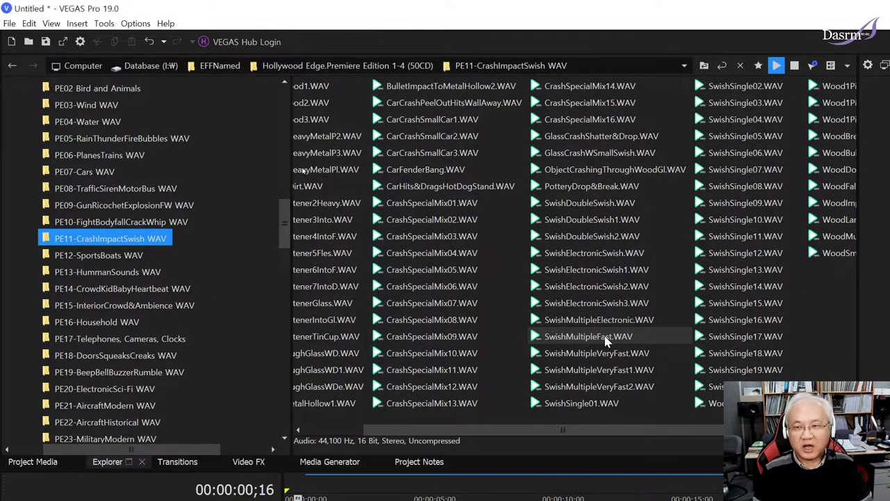
left_click(653, 186)
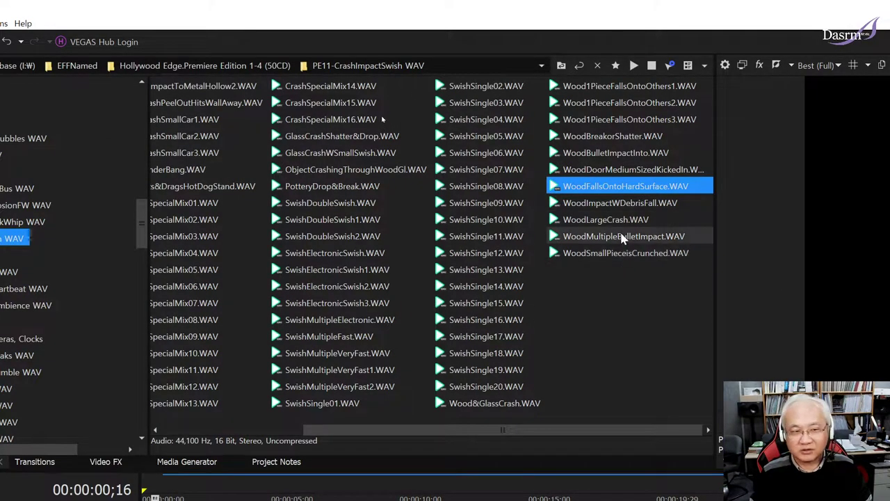
- Preview WoodBreakorShatter, Wood1PieceFallsOntoOthers 1–2 and WoodImpactWDebrisFall, then scroll back to the first column
key("space")
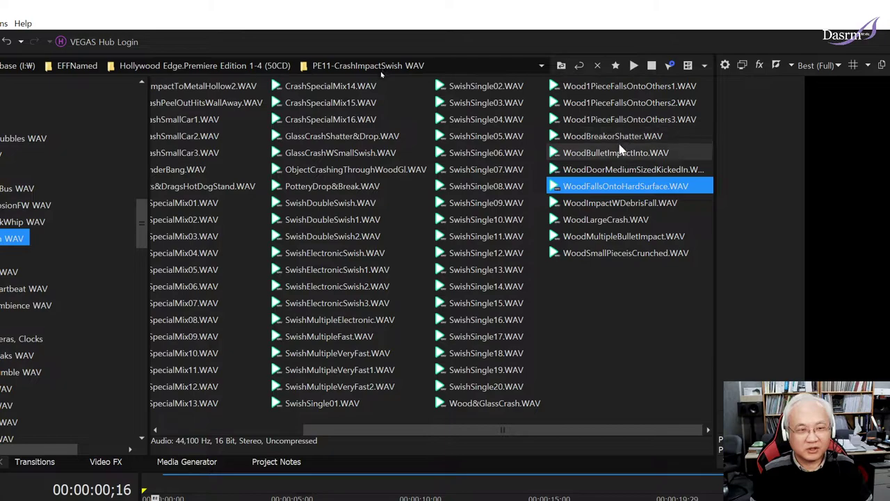
left_click(617, 136)
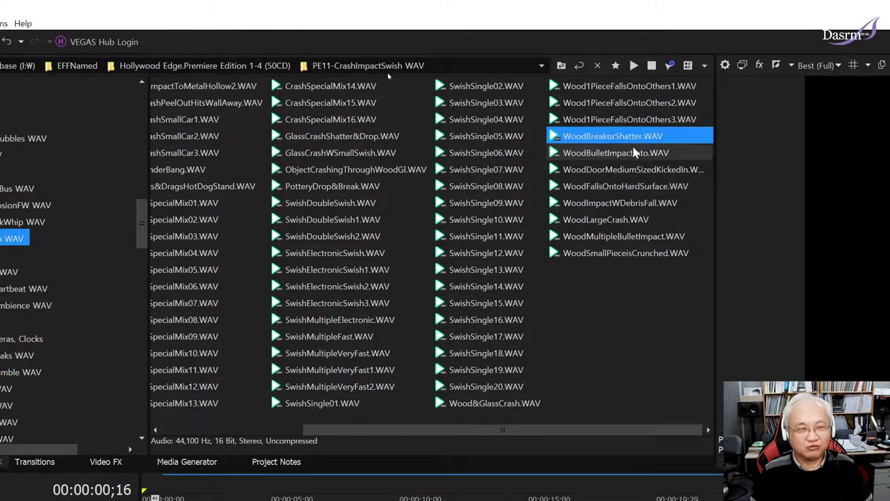
left_click(629, 104)
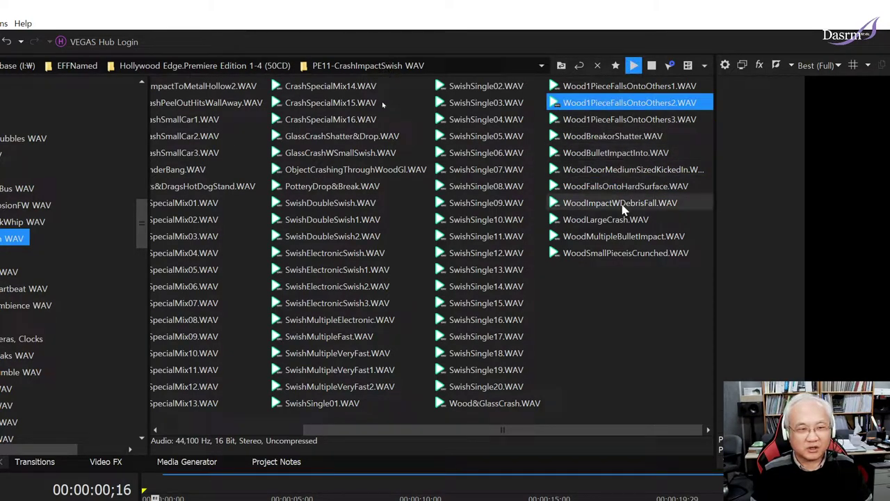
left_click(622, 87)
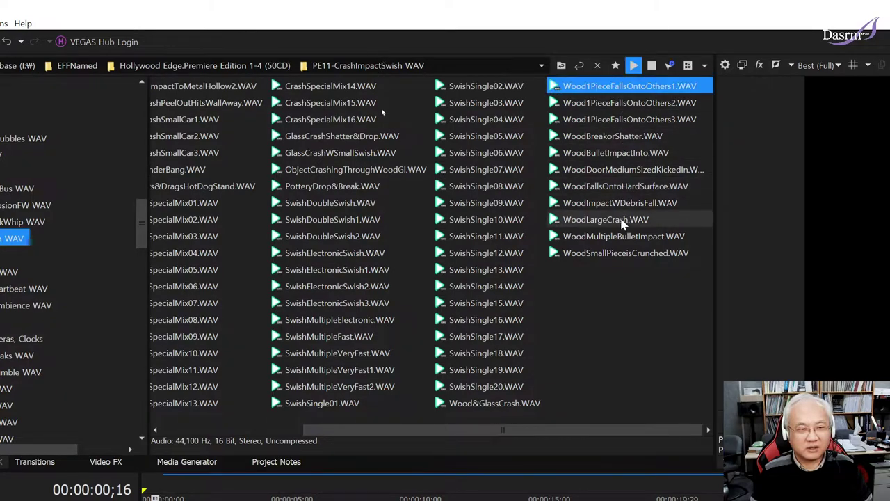
left_click(623, 203)
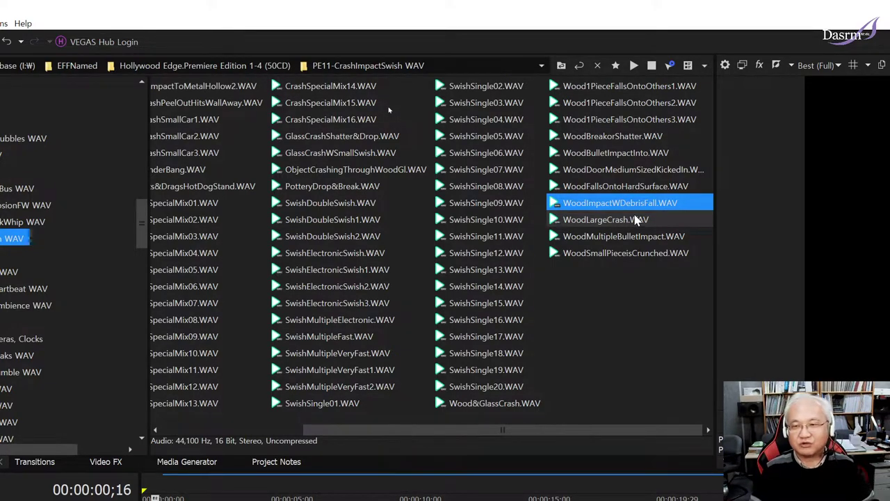
left_click(171, 431)
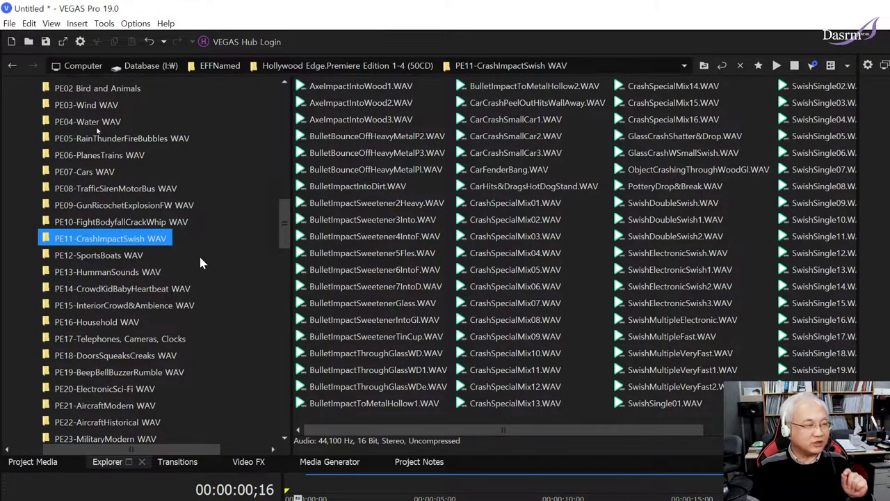
- Open PE12-SportsBoats and audition the baseball bat, mitt, body slam and bowling effects
left_click(111, 256)
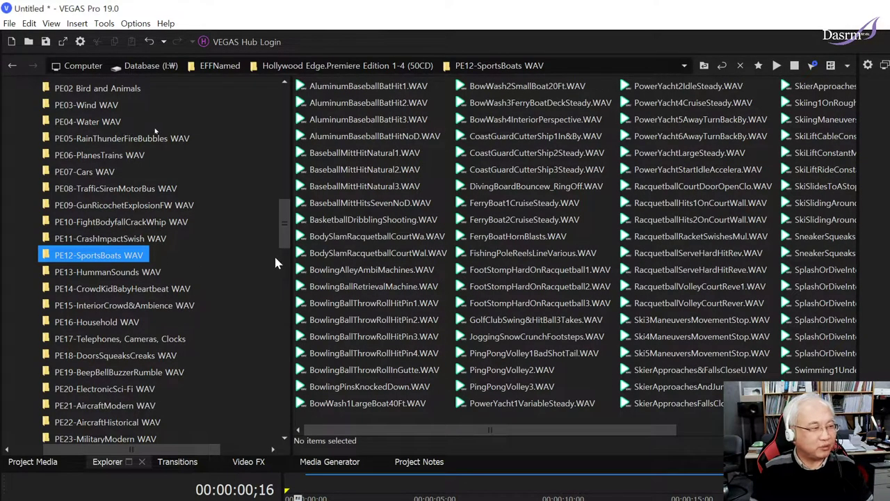
left_click(374, 136)
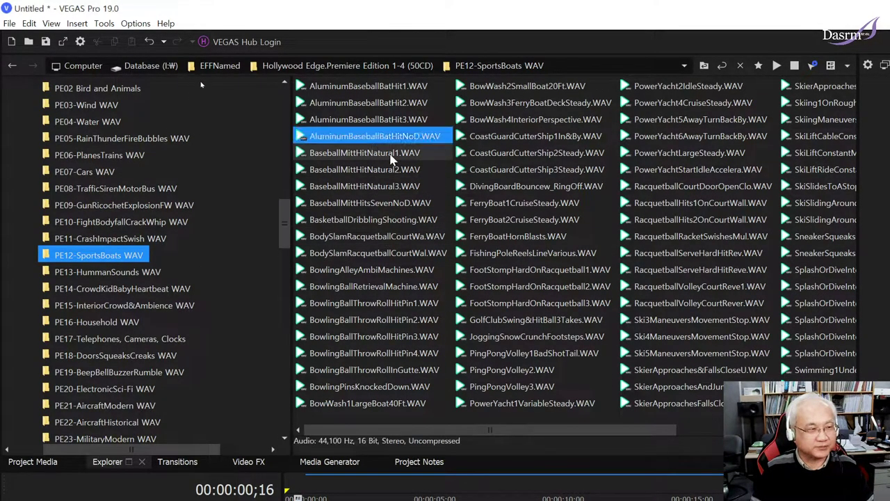
left_click(380, 105)
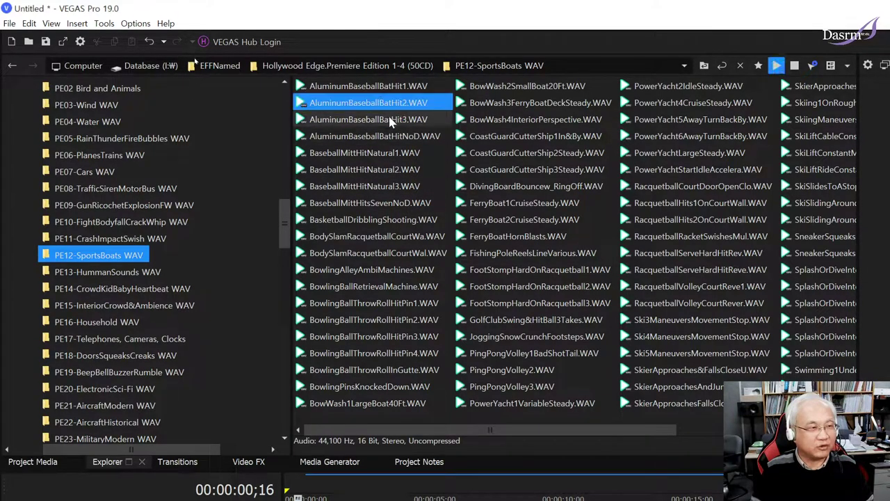
left_click(389, 202)
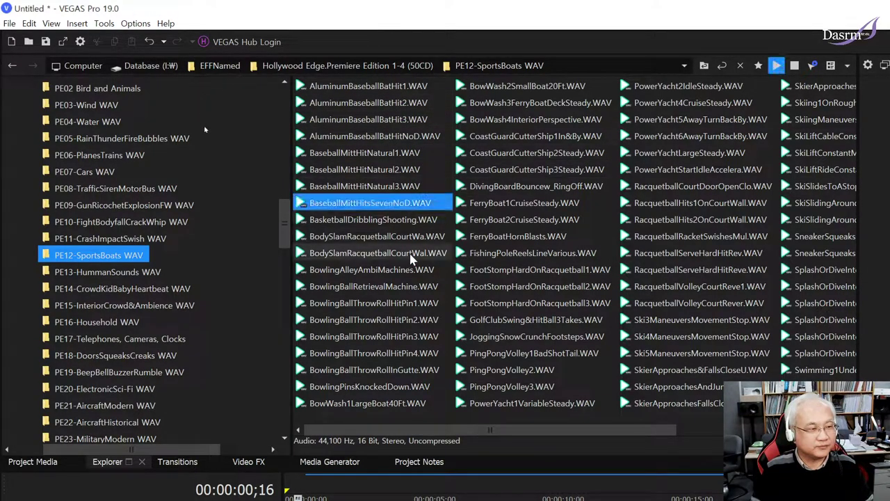
left_click(402, 254)
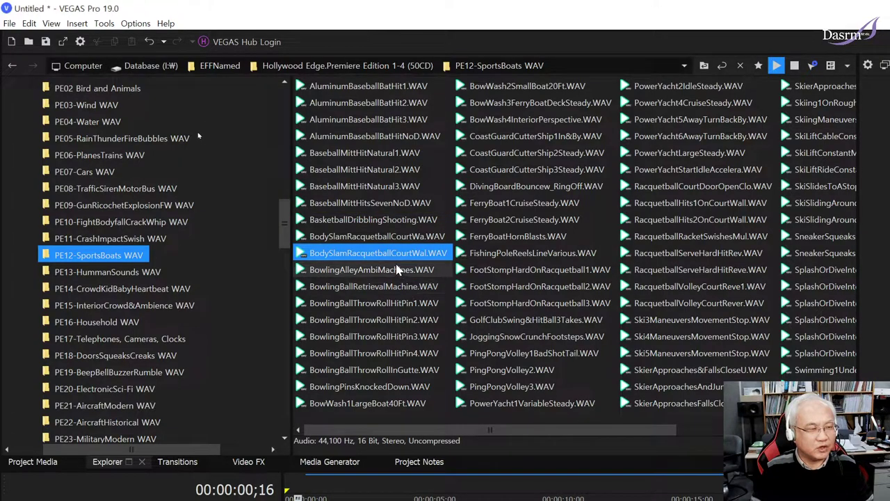
left_click(402, 270)
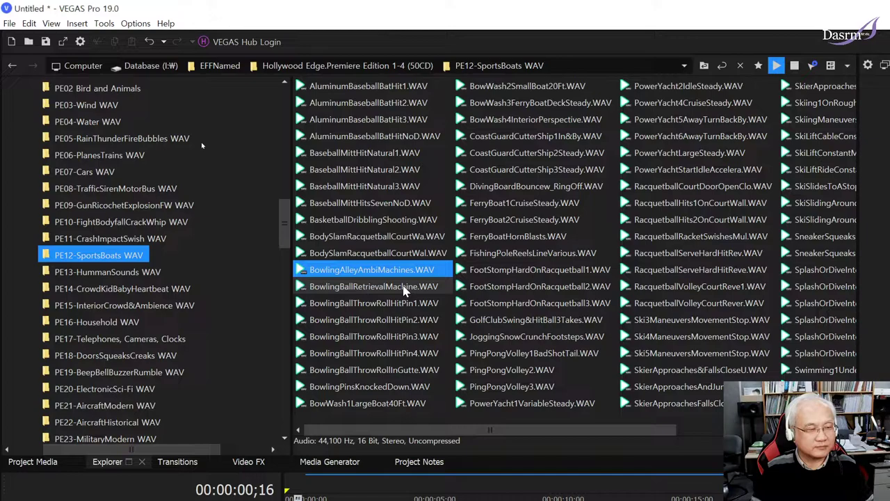
left_click(393, 303)
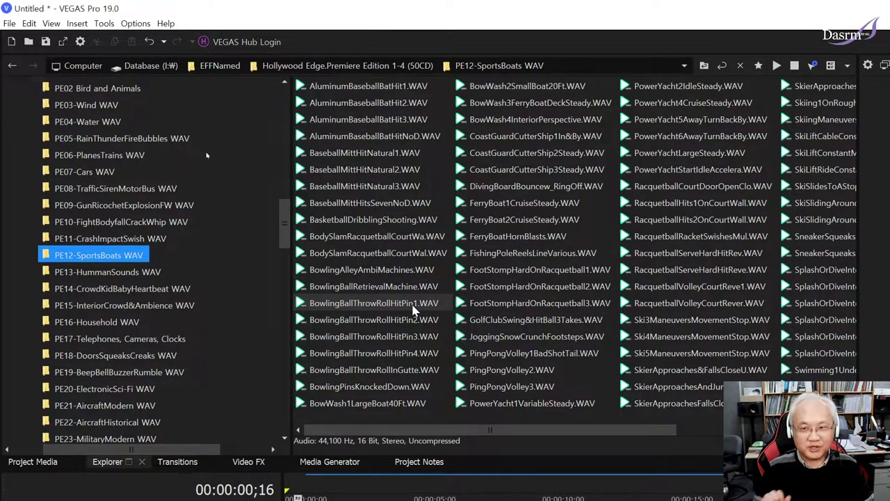
left_click(414, 309)
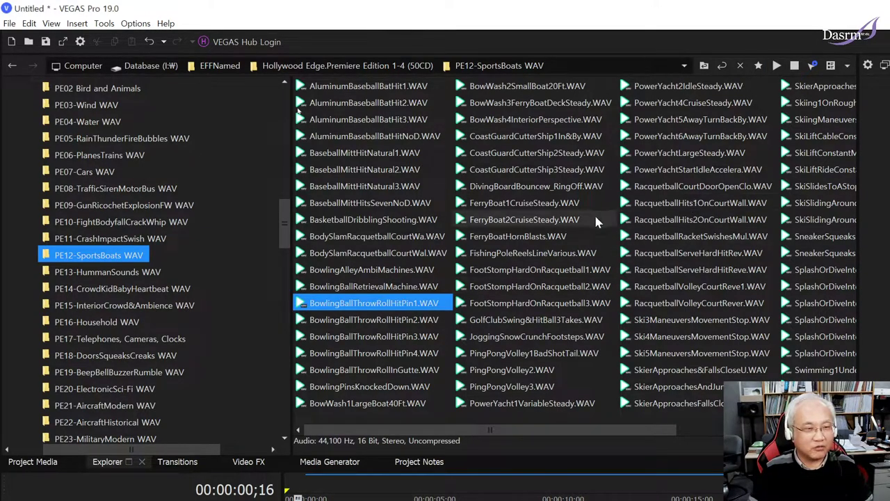
- Audition BowWash4, FerryBoat1/2, FootStompHardOnRacquetball 1–3, GolfClubSwing and JoggingSnowCrunchFootsteps
left_click(542, 120)
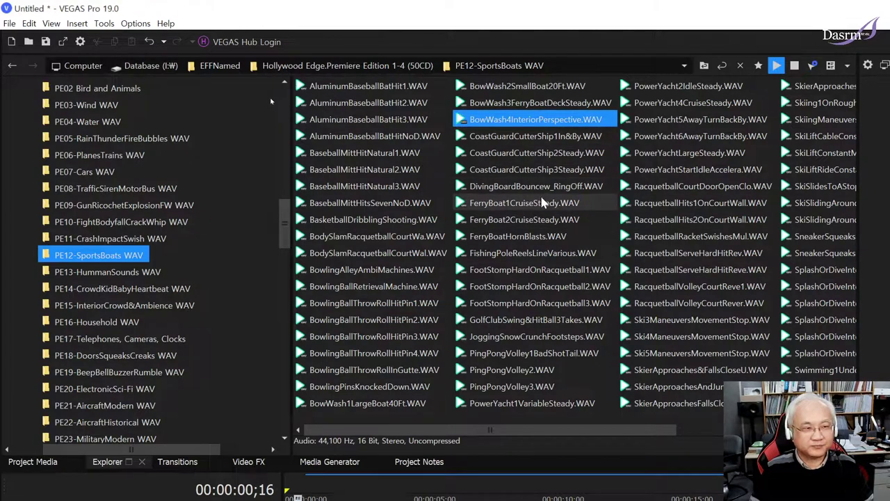
left_click(541, 202)
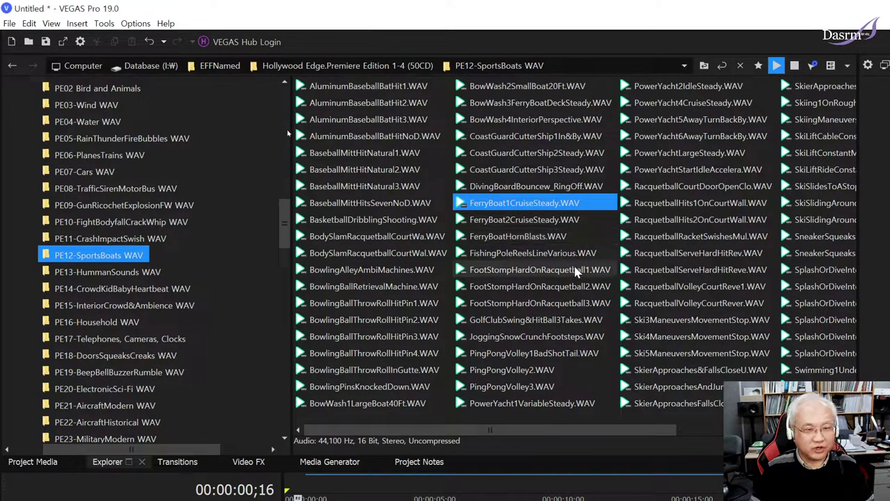
left_click(556, 225)
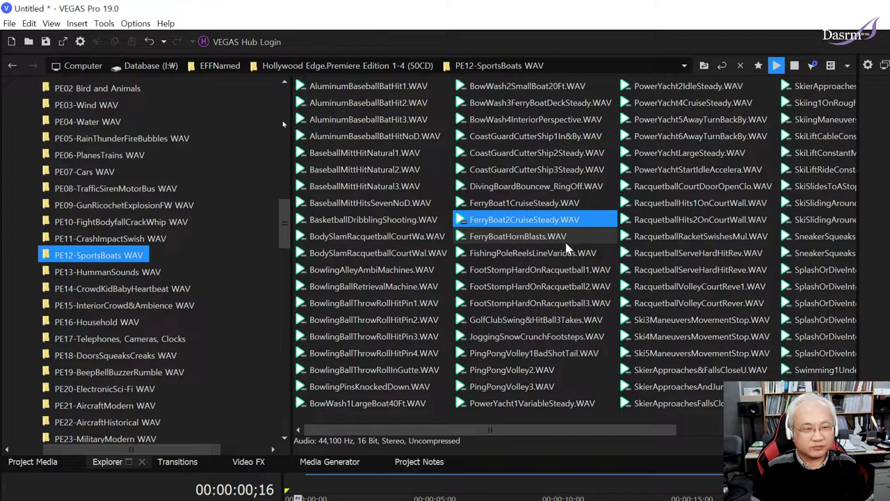
left_click(570, 270)
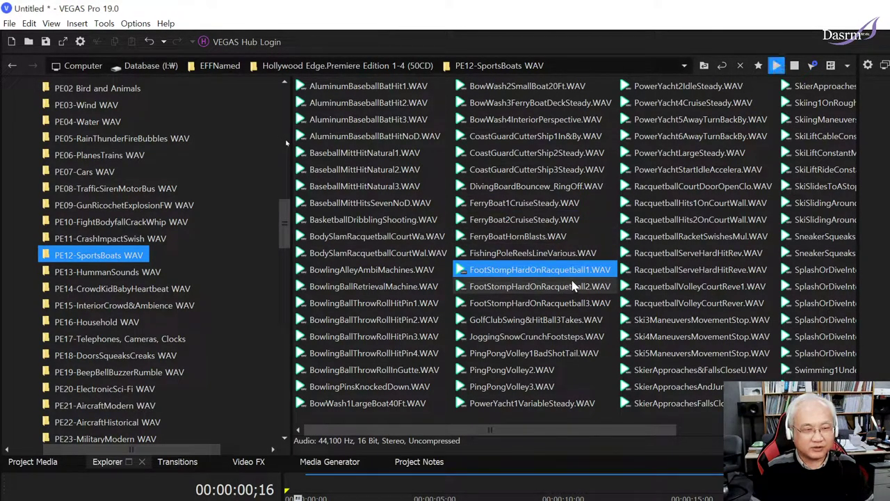
left_click(575, 288)
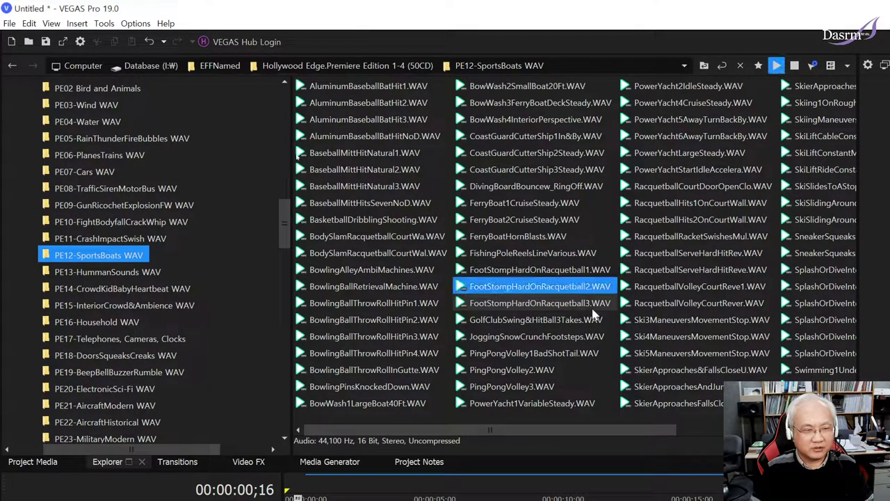
left_click(581, 304)
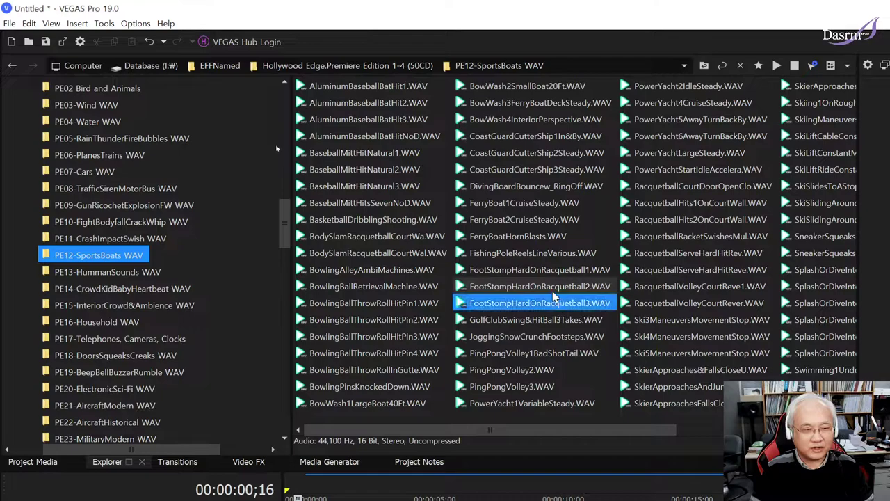
left_click(563, 306, "ctrl")
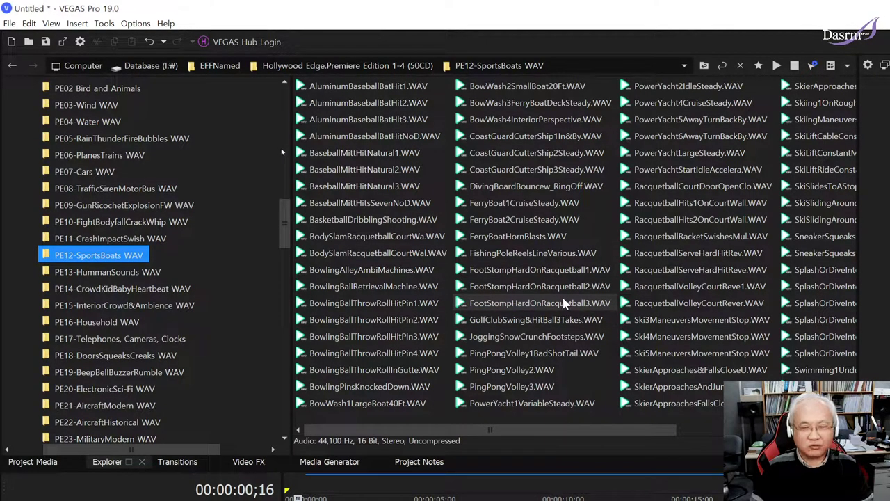
left_click(590, 309)
left_click(592, 319)
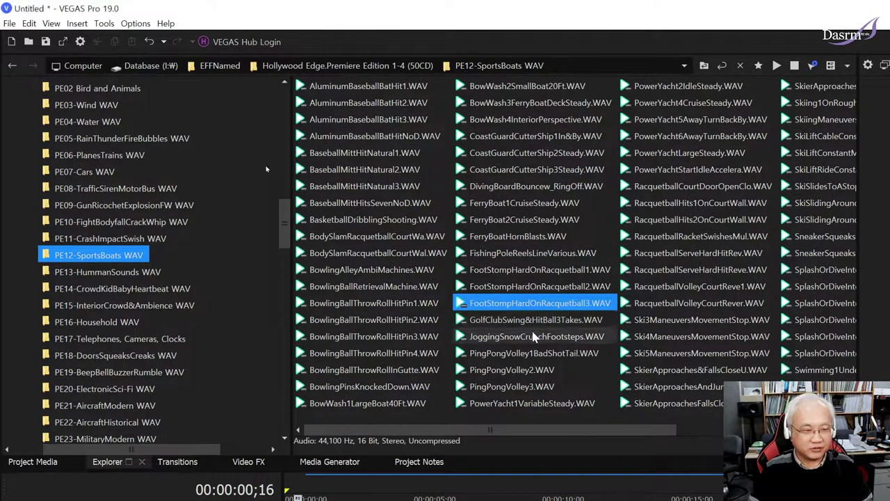
left_click(542, 336)
- Audition PingPongVolley1BadShotTail, PingPongVolley2 and 3, and RacquetballHits1 and 2OnCourtWall
left_click(528, 353)
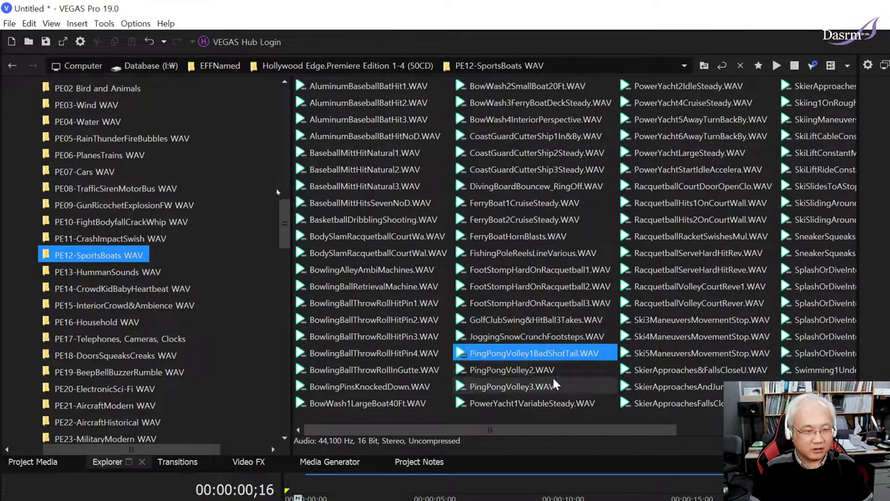
left_click(556, 360, "ctrl")
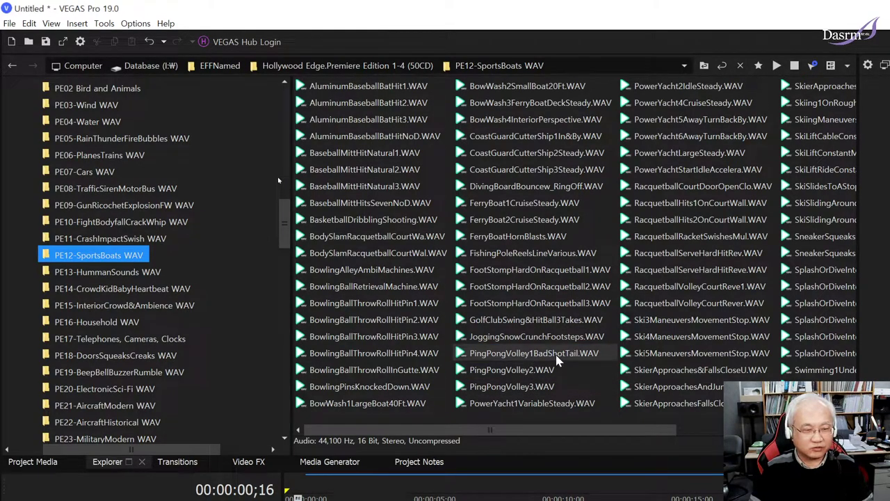
left_click(554, 359)
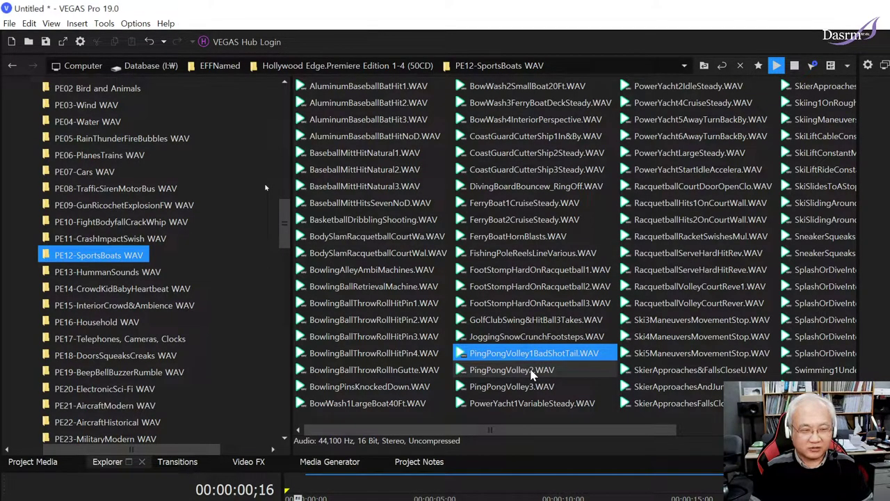
left_click(534, 372)
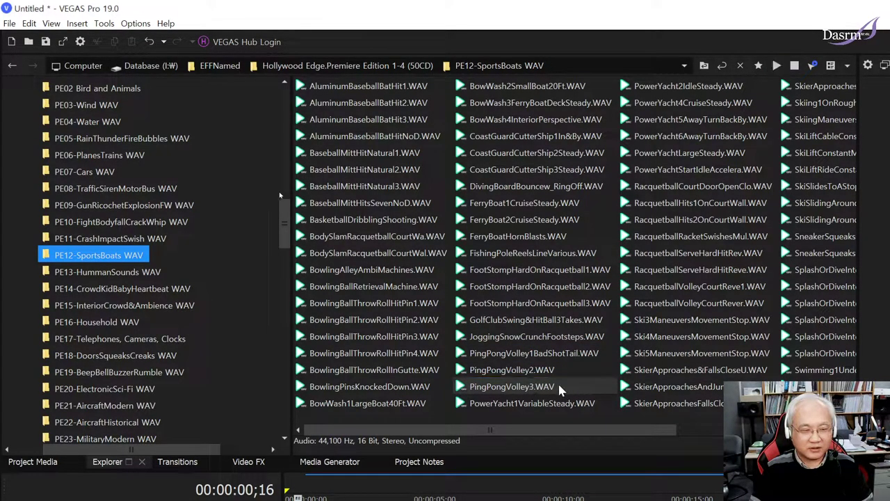
left_click(556, 385)
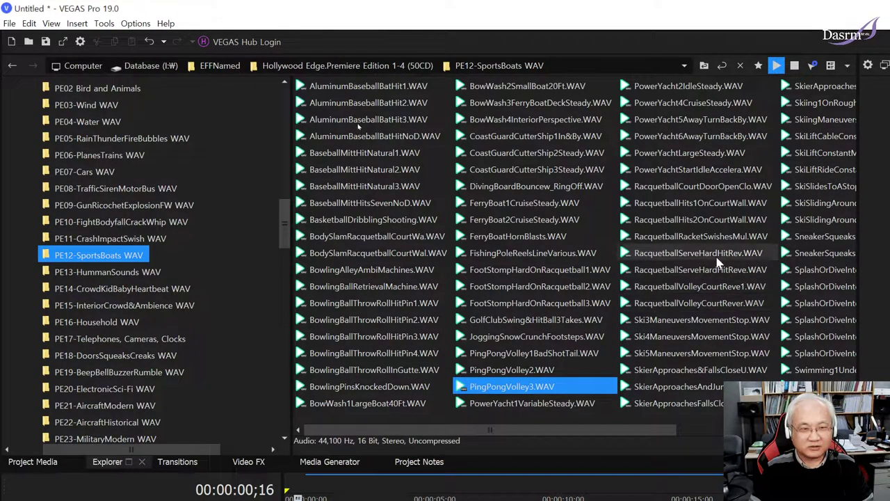
left_click(702, 203)
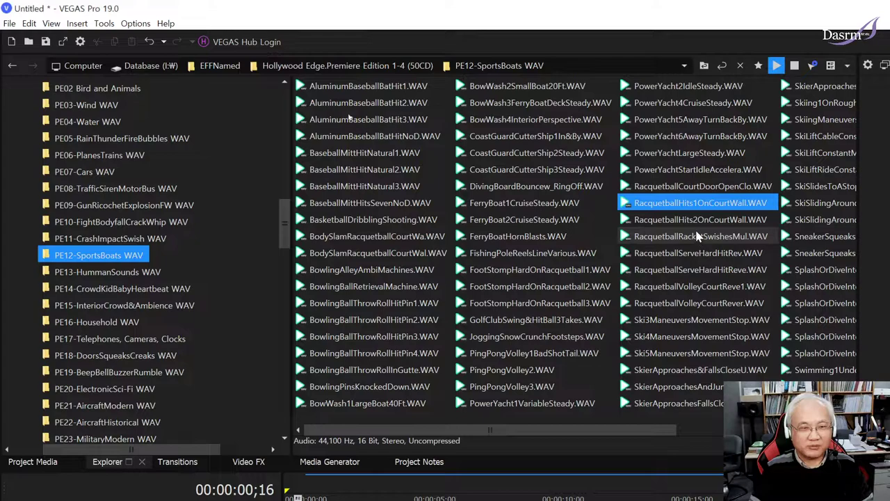
left_click(720, 224)
left_click(719, 219)
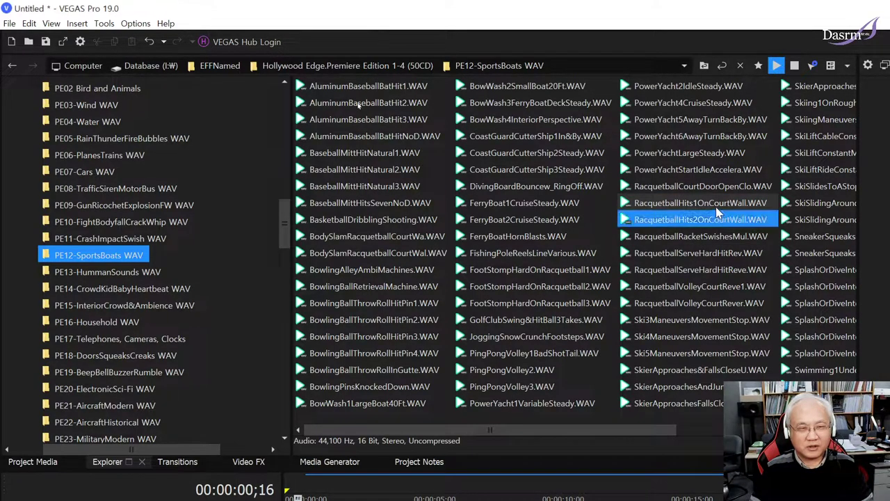
- Audition SneakerSqueaksRacquetball1 and SplashOrDiveIntoWater 1–3, moving on to Swimming1Underwater
scroll(723, 198, "right", 2)
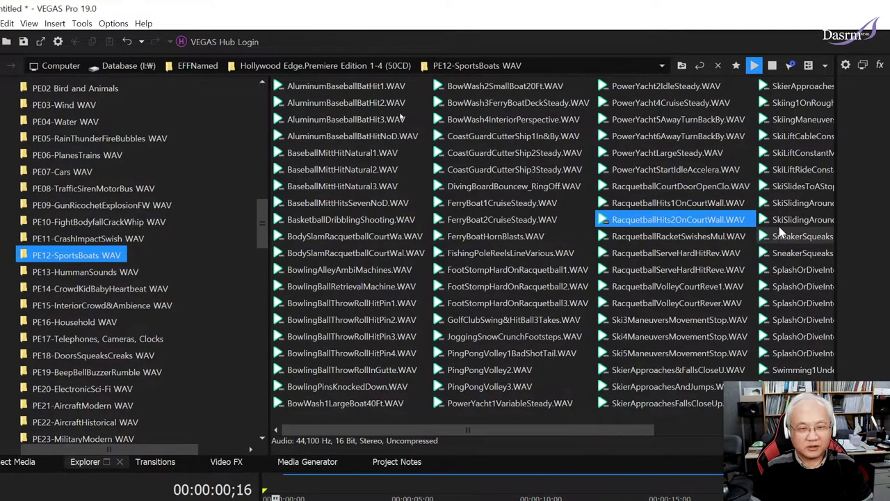
left_click(748, 237)
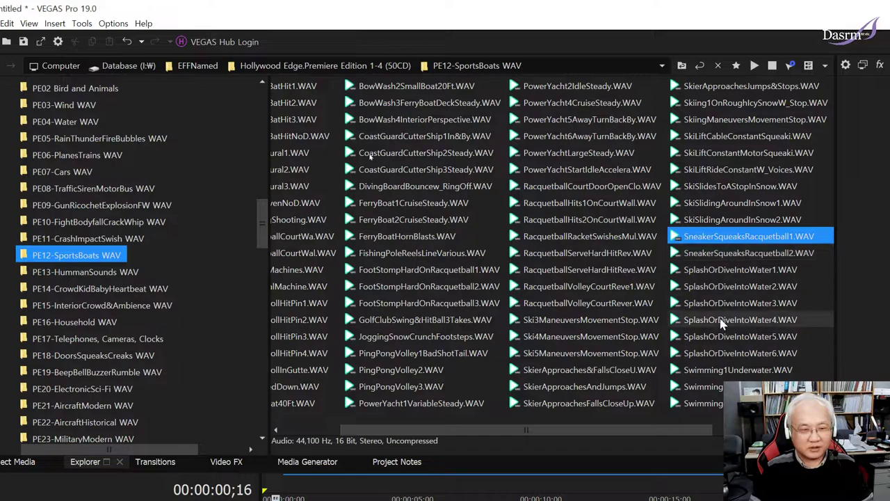
left_click(716, 286)
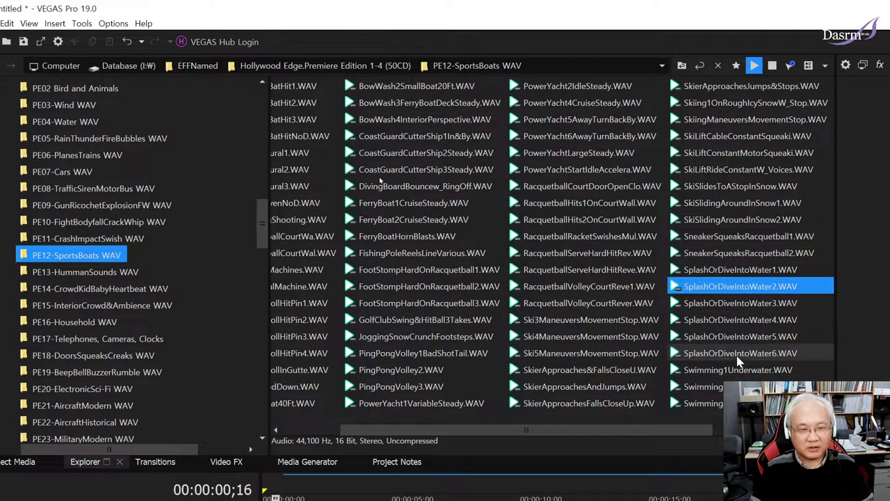
left_click(749, 271)
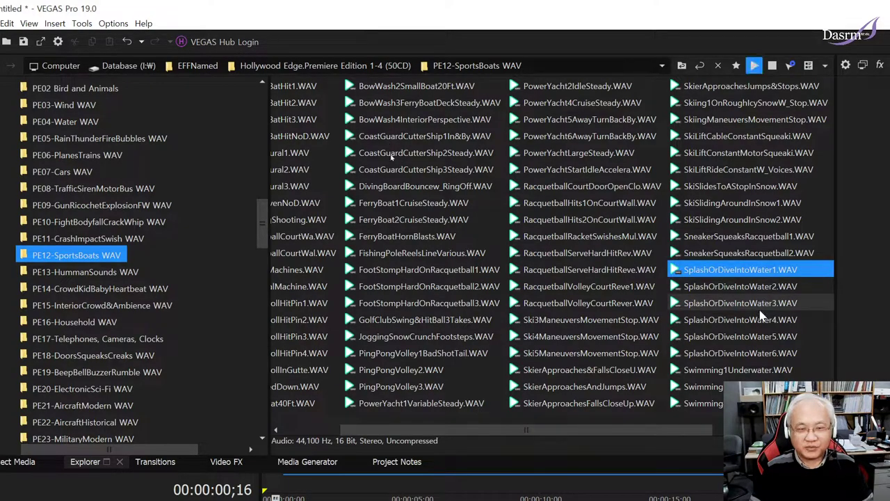
left_click(757, 304)
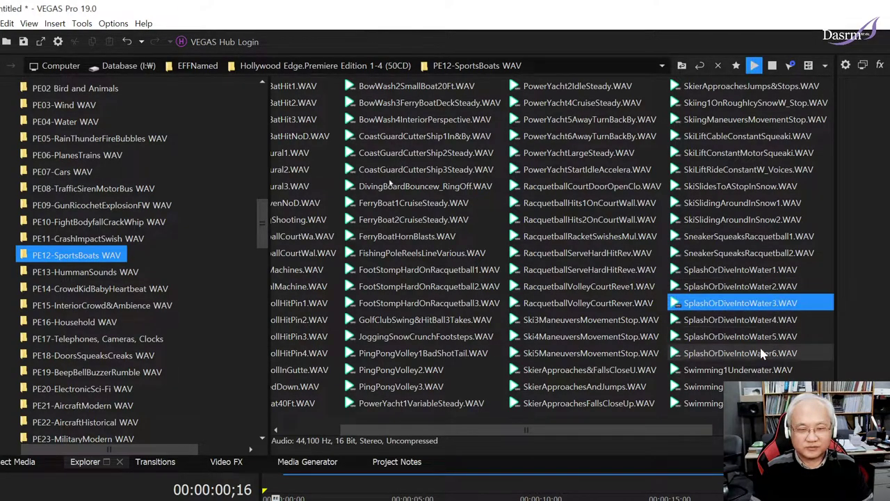
key("Down")
key("Down")
key("Down")
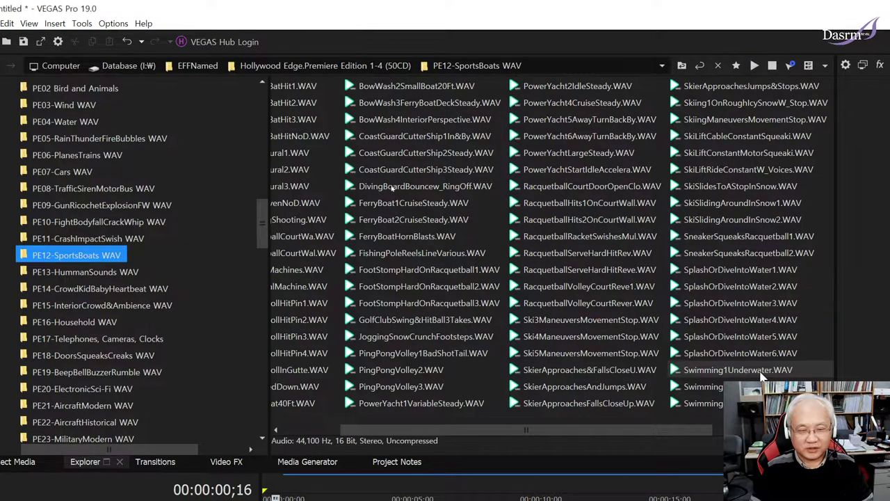
scroll(400, 219, "down", 1)
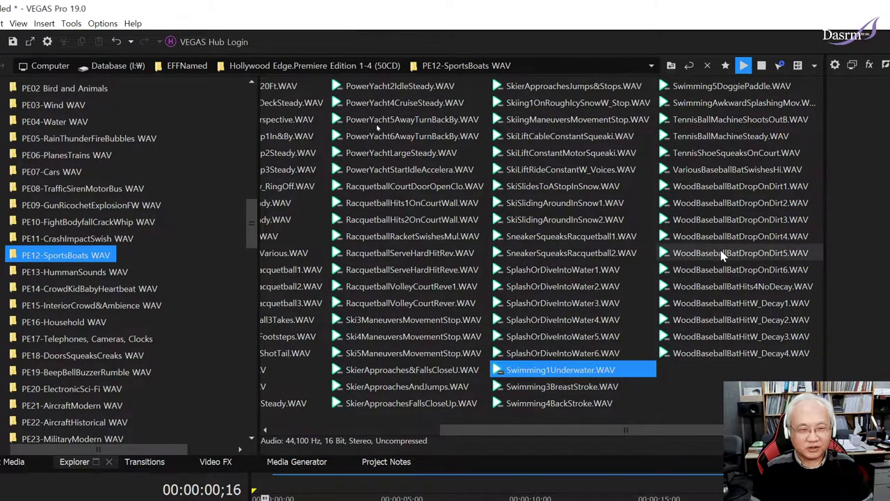
- Preview WoodBaseballBatDropOnDirt 1–3, the tennis ball machine sounds and WoodBaseballBatHitW_Decay4, then scroll back left
left_click(740, 205)
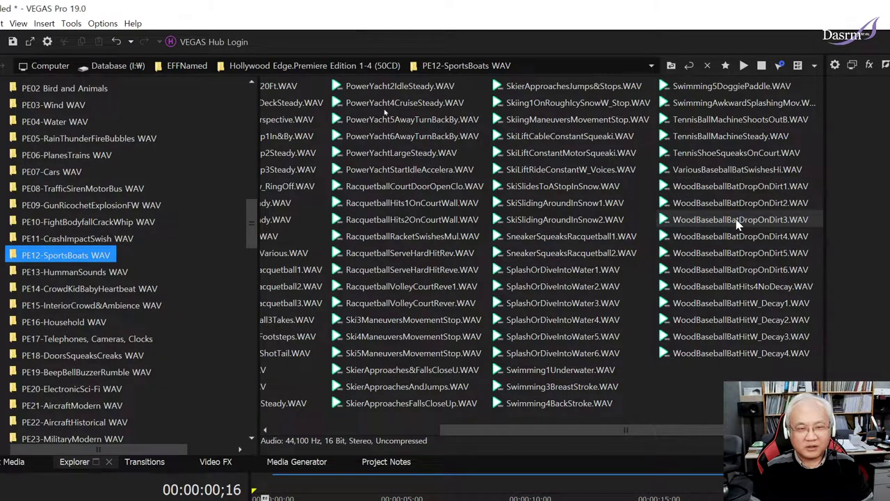
left_click(753, 221)
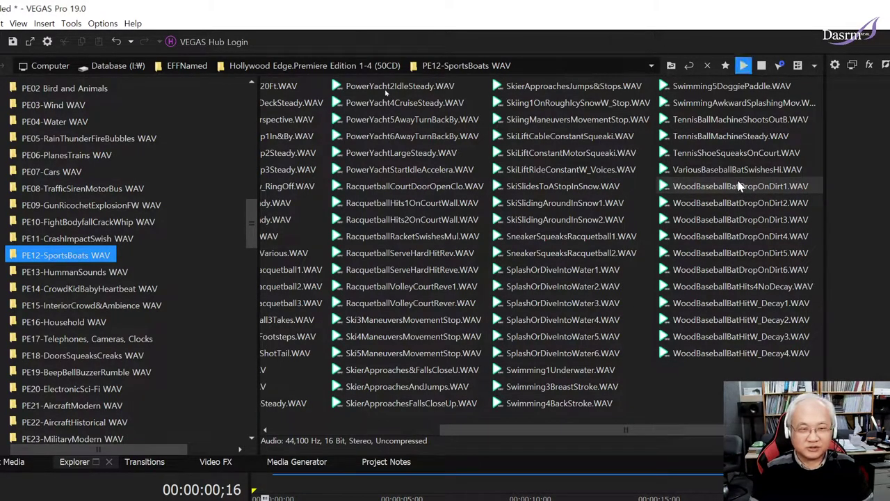
left_click(740, 185)
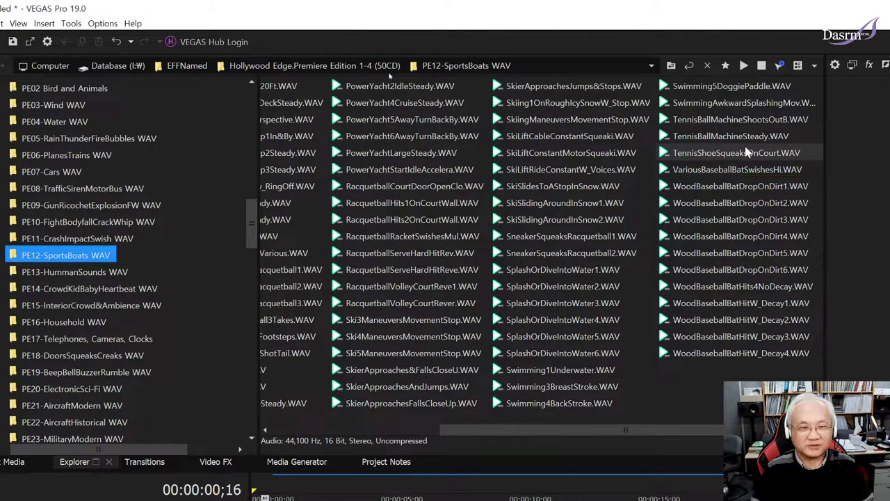
left_click(744, 150)
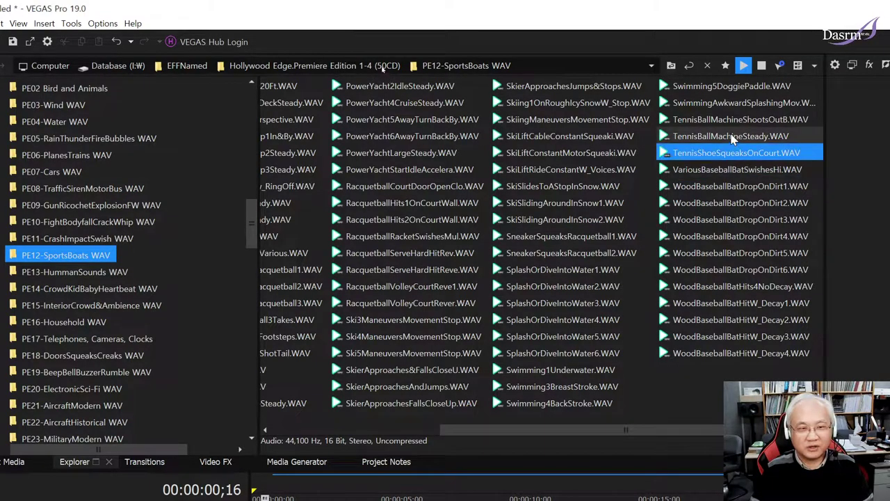
left_click(748, 138)
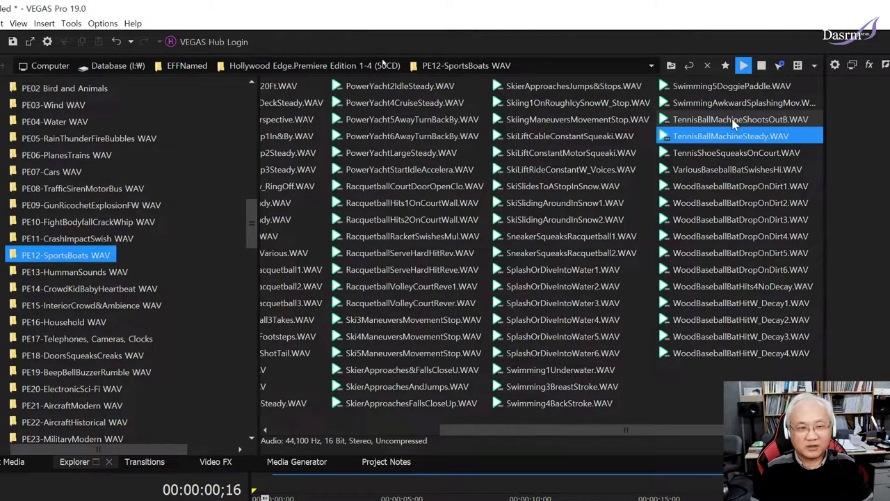
left_click(735, 121)
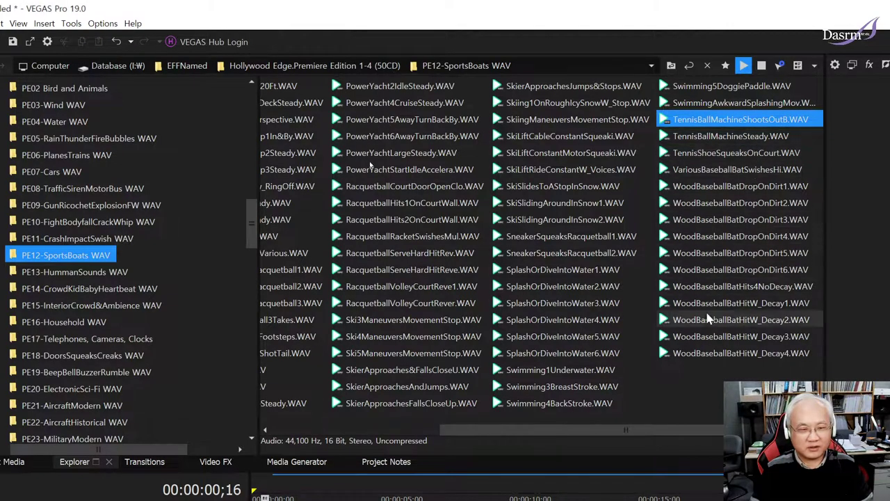
left_click(719, 354)
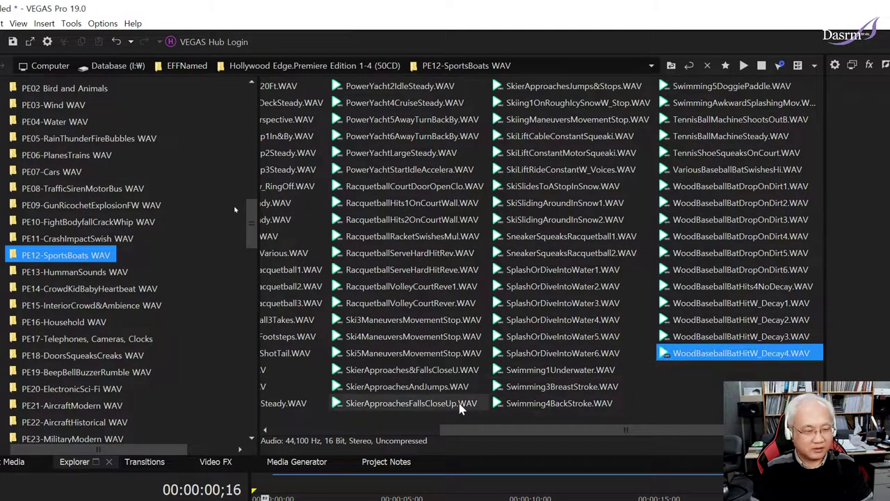
left_click(295, 432)
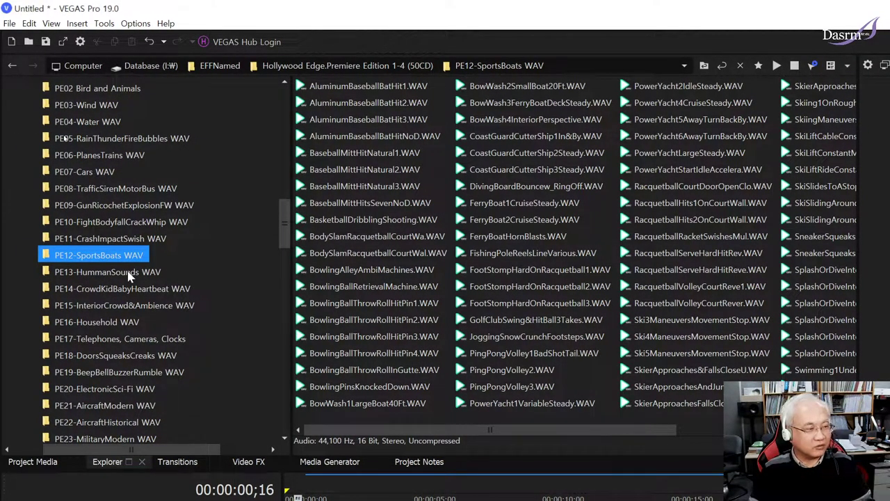
- Open the PE13-HummanSounds WAV folder and audition Belch1 through Belch8
left_click(128, 274)
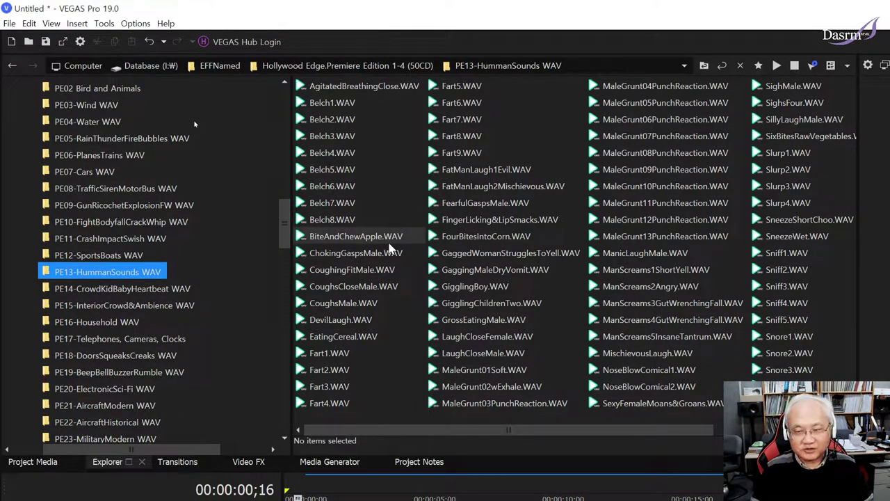
left_click(341, 107)
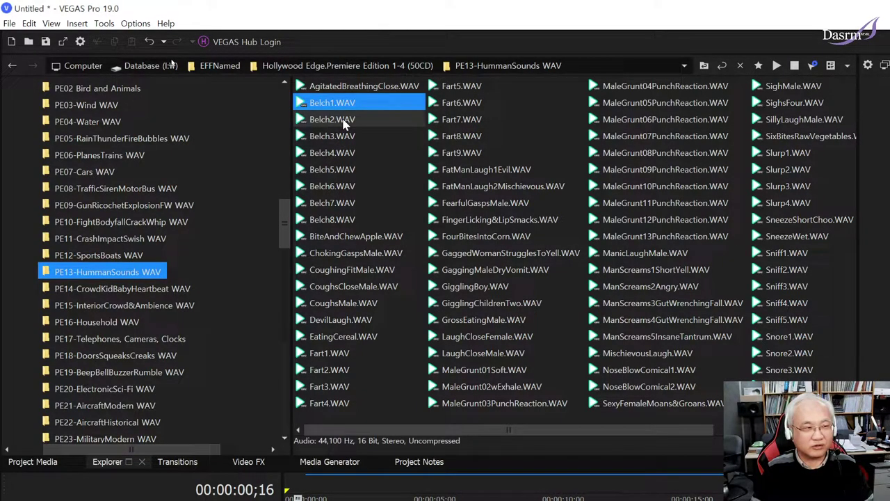
left_click(343, 121)
left_click(344, 153)
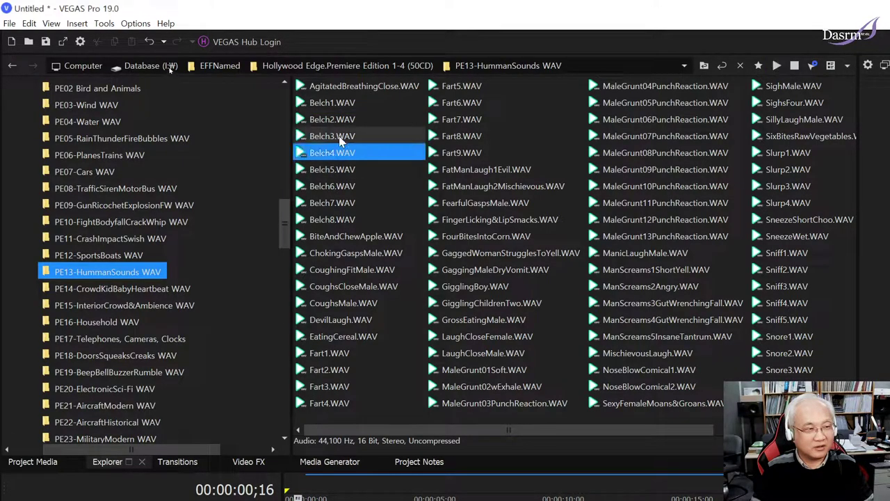
left_click(341, 138)
left_click(347, 171)
left_click(349, 186)
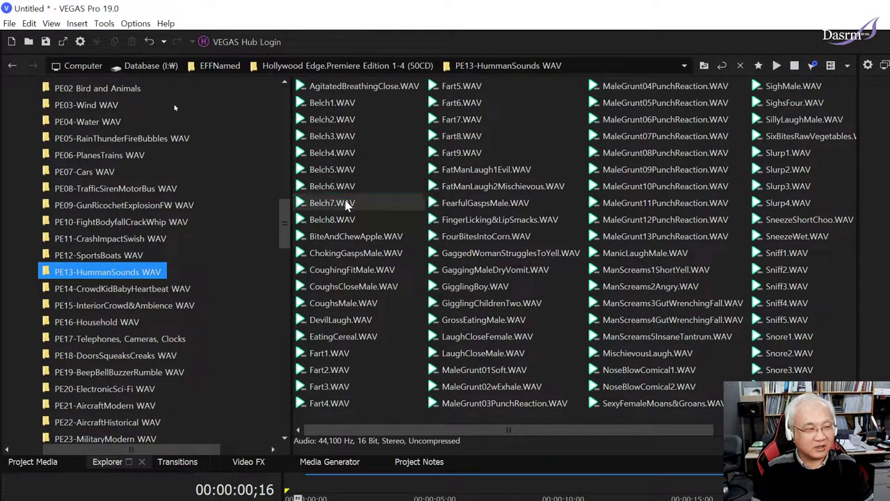
left_click(346, 203)
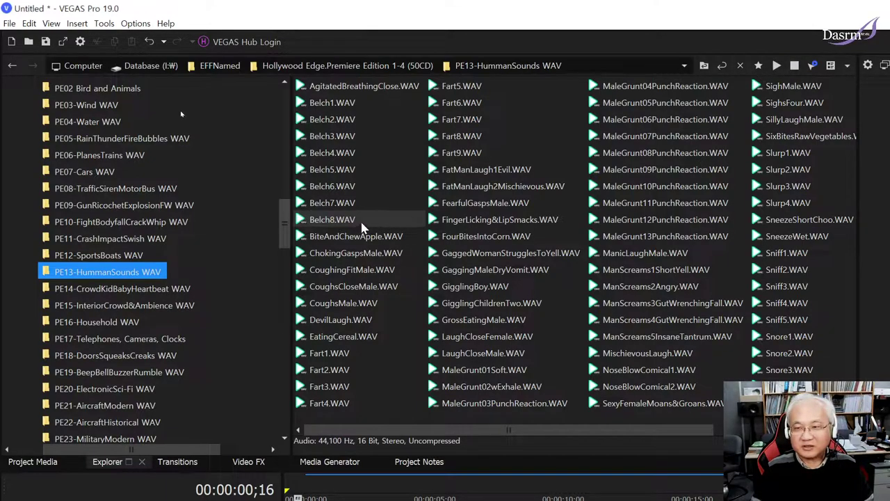
left_click(361, 222)
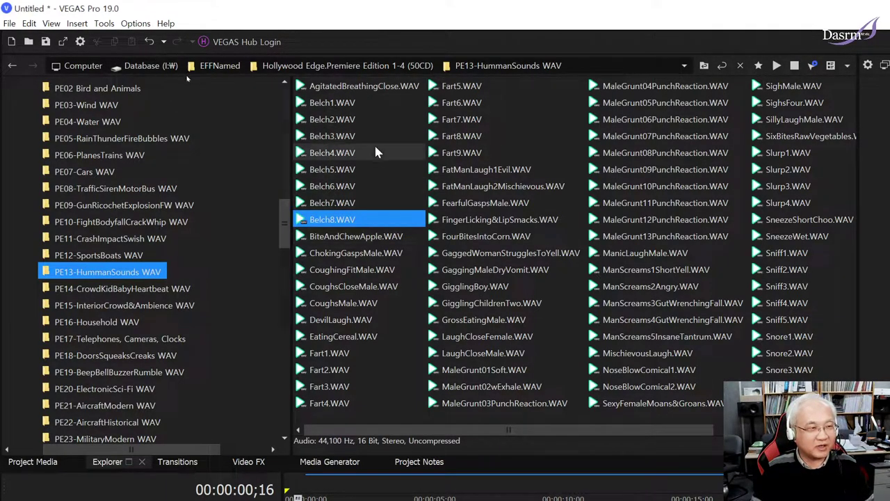
- Preview AgitatedBreathingClose, BiteAndChewApple, ChokingGaspsMale, CoughingFitMale, CoughsCloseMale and CoughsMale
left_click(360, 87)
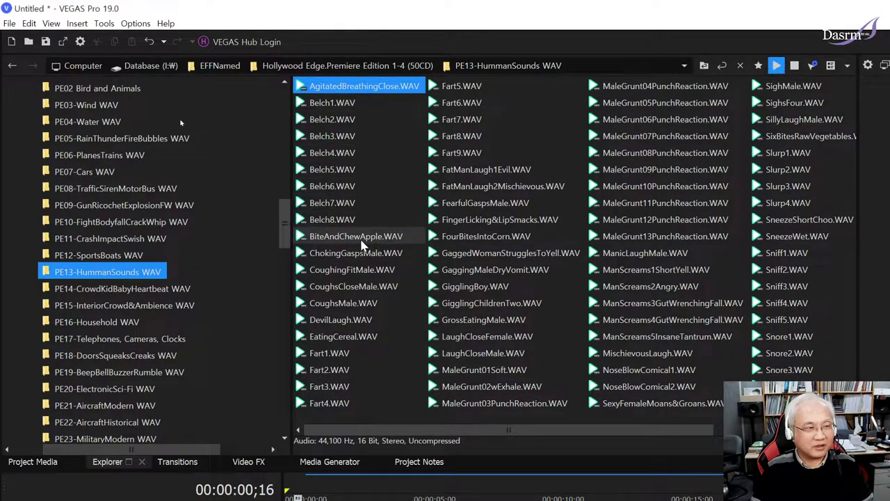
left_click(361, 239)
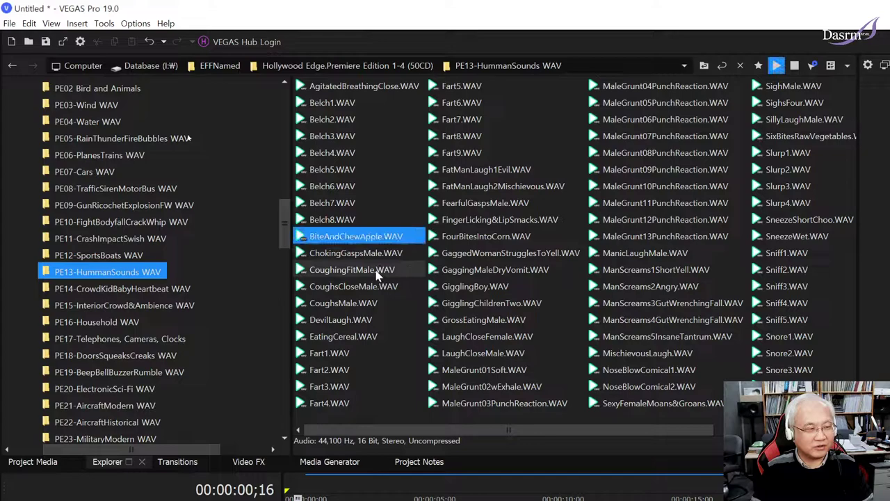
left_click(366, 242, "ctrl")
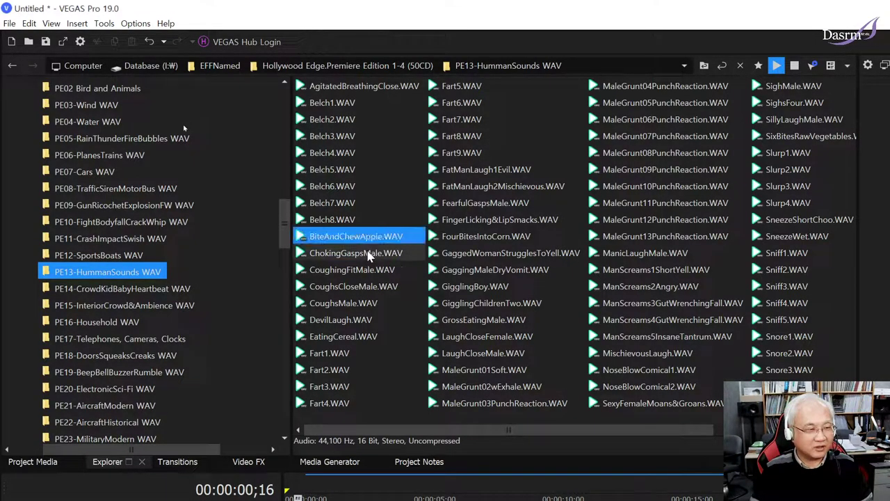
left_click(379, 253)
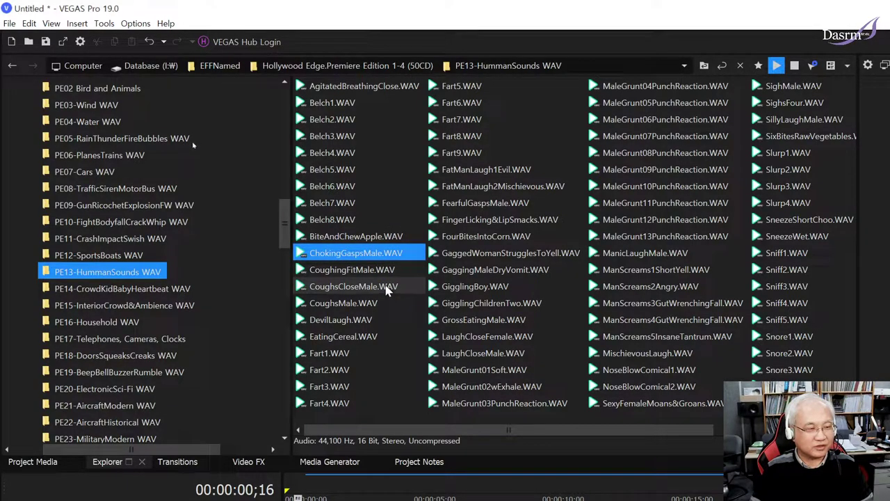
left_click(392, 276)
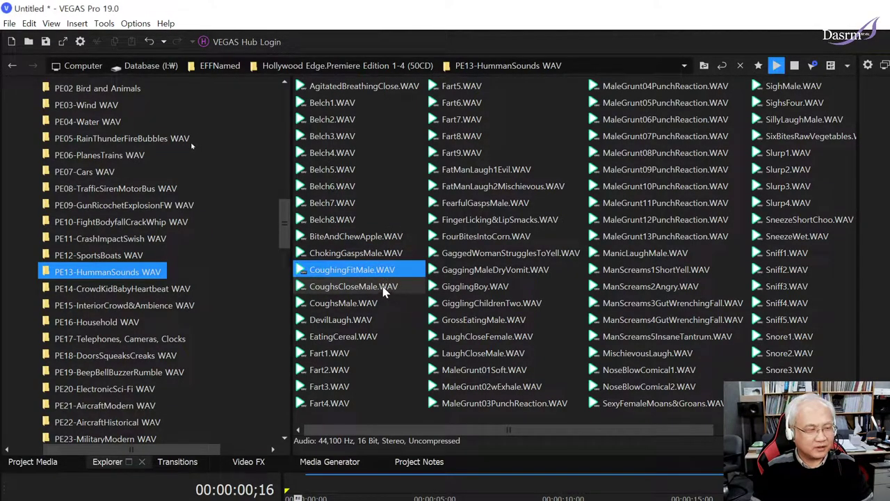
left_click(384, 291)
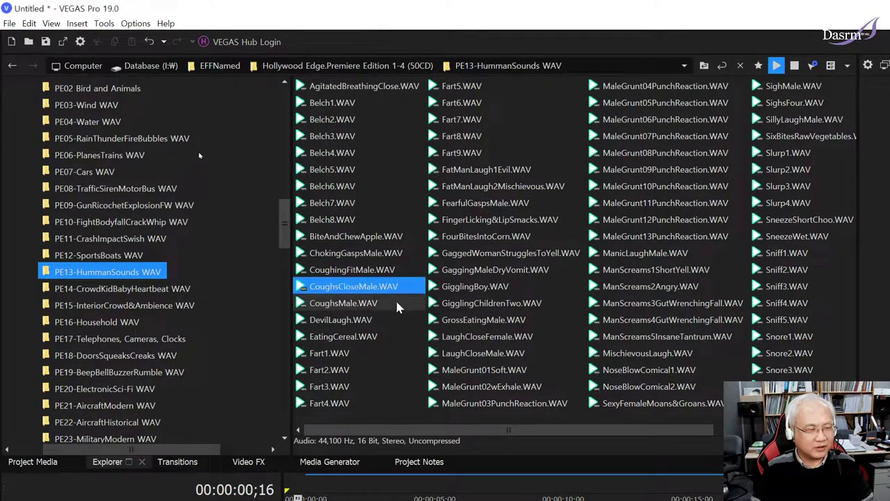
left_click(355, 307)
- Preview DevilLaugh, EatingCereal and Fart1 through Fart8
left_click(365, 321)
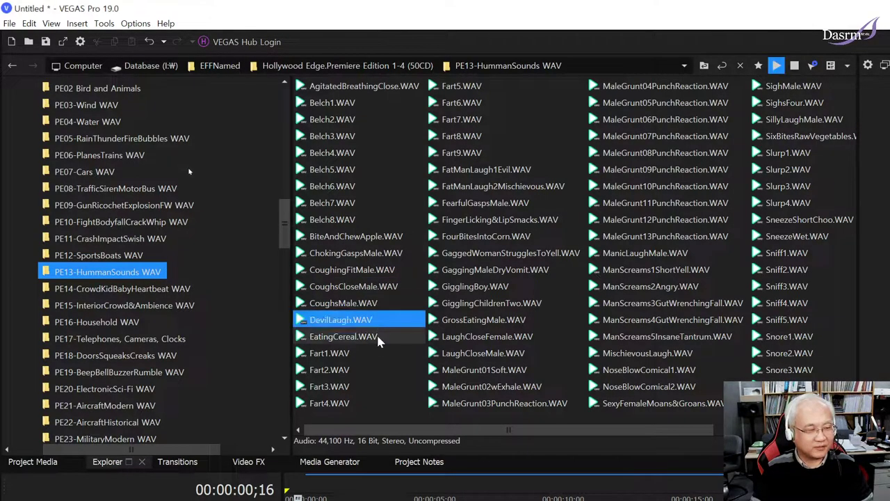
left_click(354, 340)
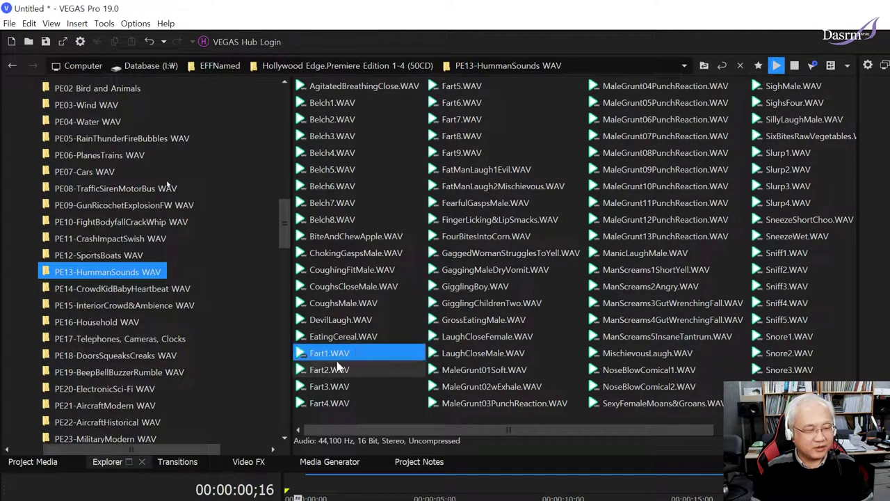
left_click(345, 355)
left_click(334, 372)
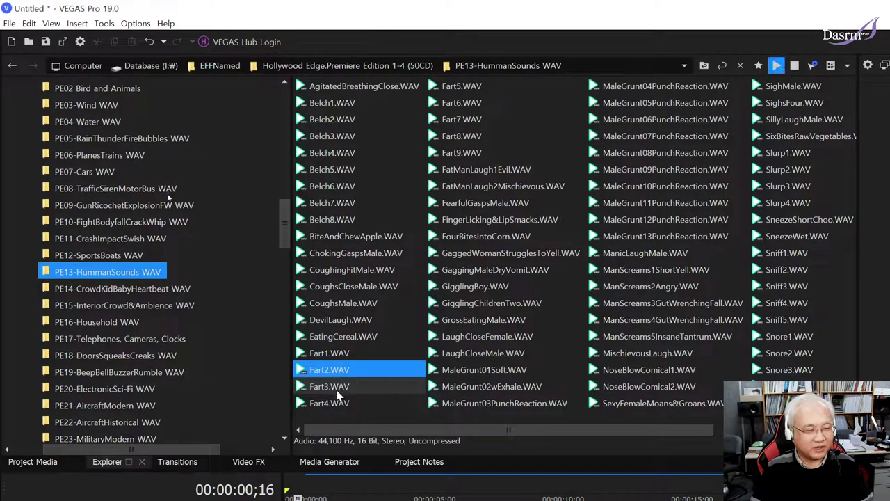
left_click(348, 388)
left_click(354, 405)
left_click(462, 86)
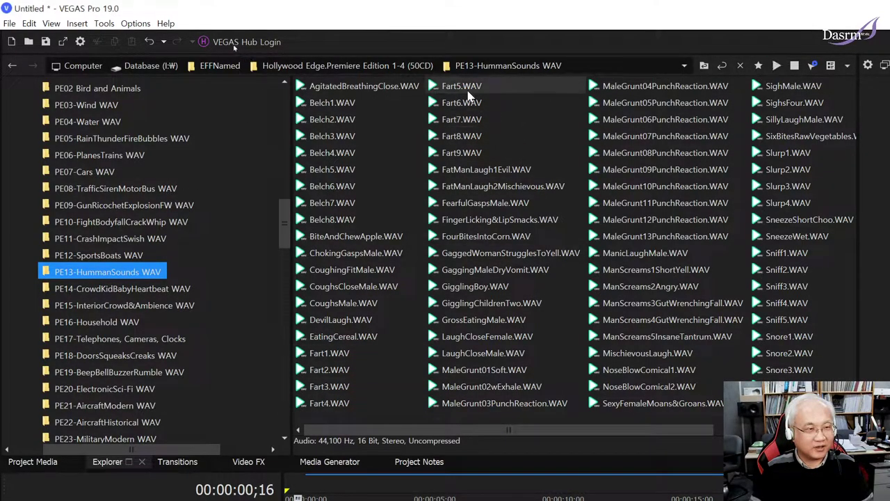
left_click(464, 105)
left_click(470, 119)
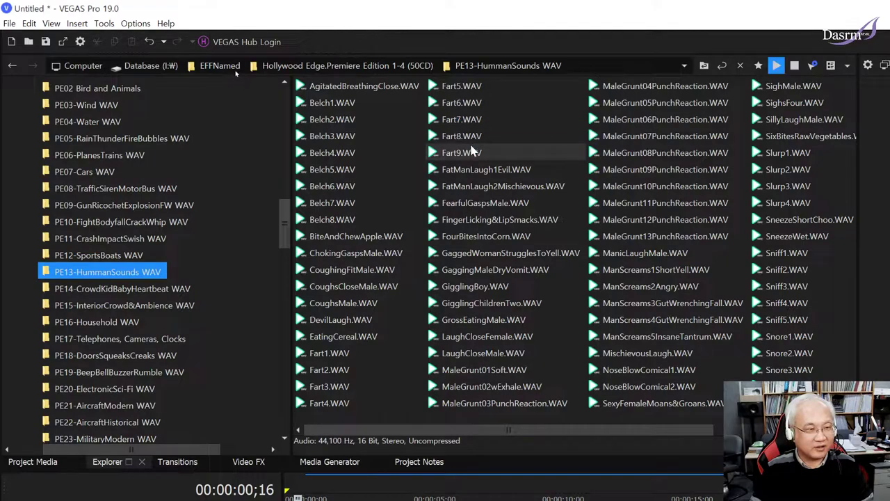
left_click(478, 137)
left_click(480, 139)
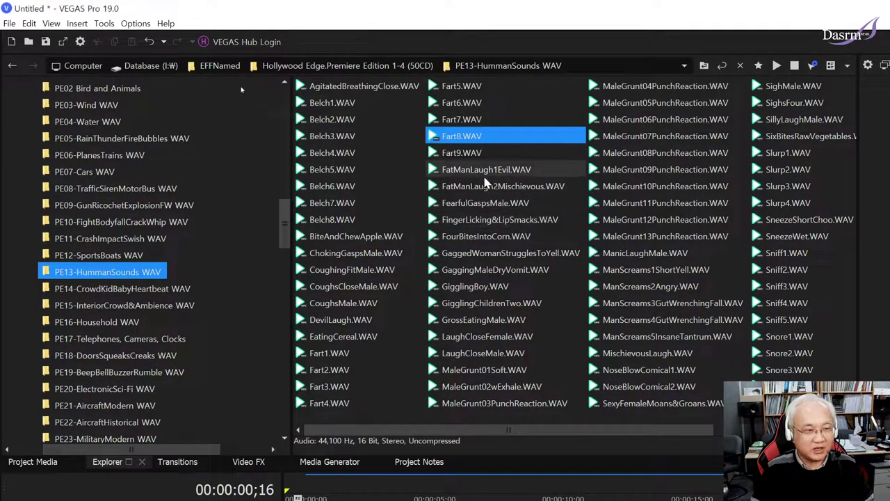
- Preview FatManLaugh1Evil through GaggedWomanStrugglesToYell, GaggingMaleDryVomit and GigglingBoy
left_click(483, 170)
left_click(500, 187)
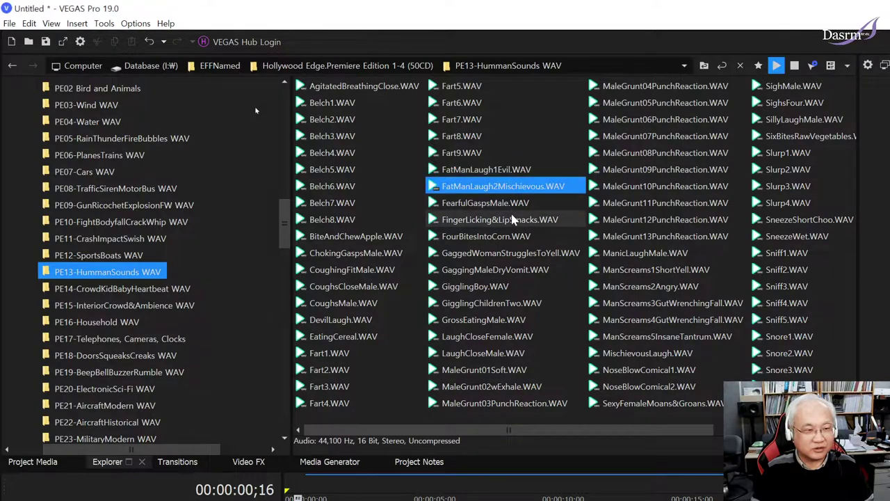
left_click(486, 219)
left_click(518, 236)
left_click(513, 252)
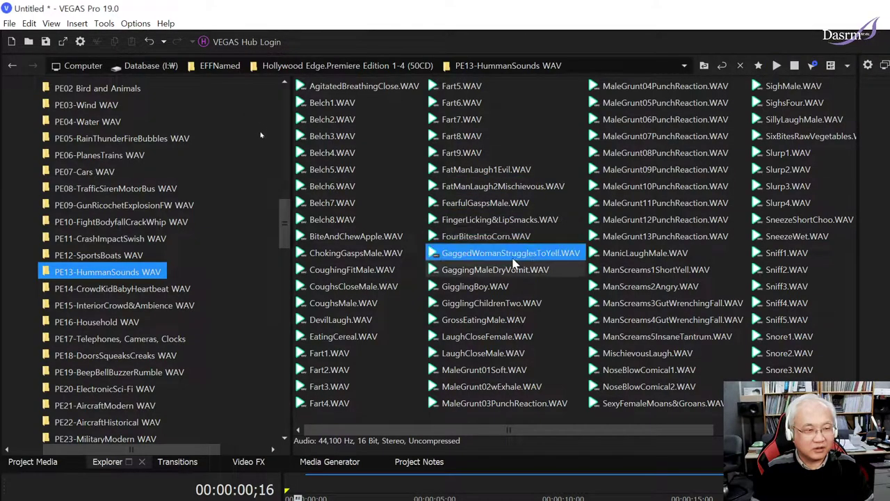
left_click(486, 271)
left_click(506, 289)
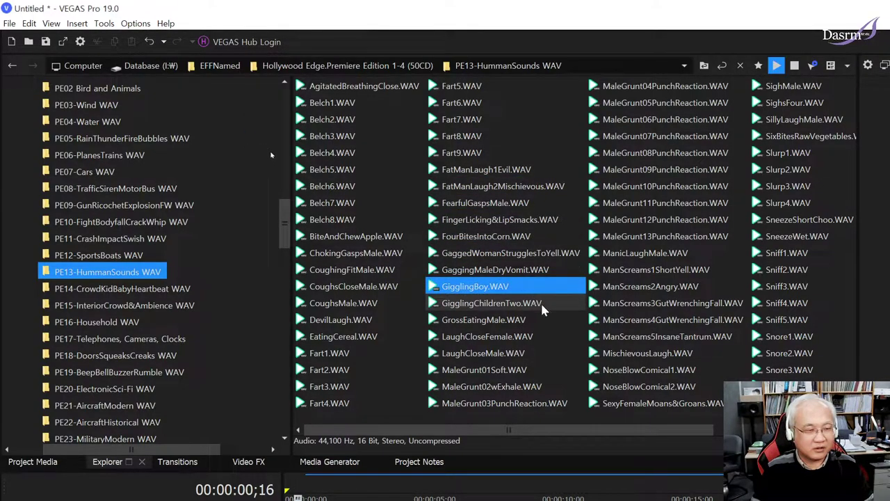
- Step through GigglingChildrenTwo, GrossEatingMale, LaughCloseFemale and the MaleGrunt punch reactions
key("Down")
key("Down")
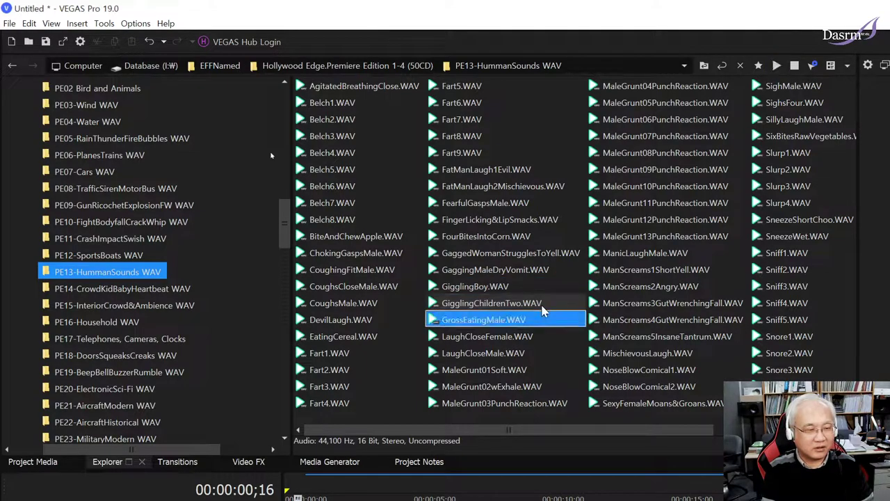
key("Down")
key("Down")
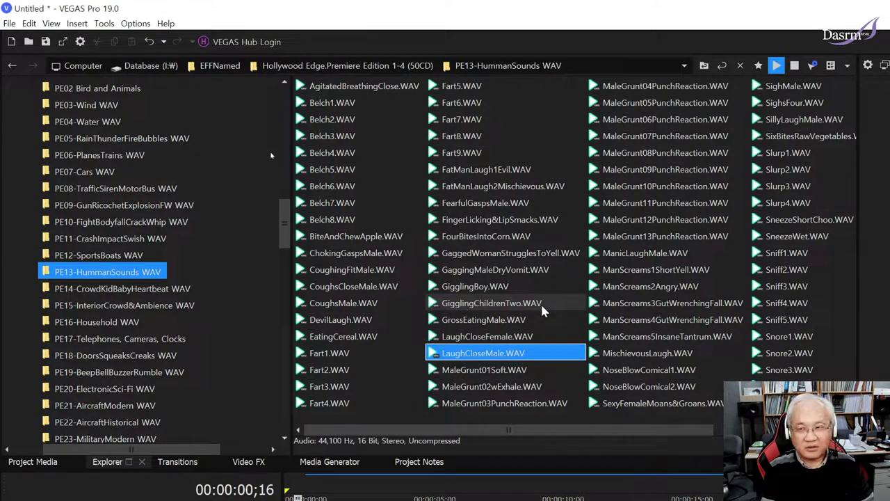
key("Down")
key("Down")
key("Down")
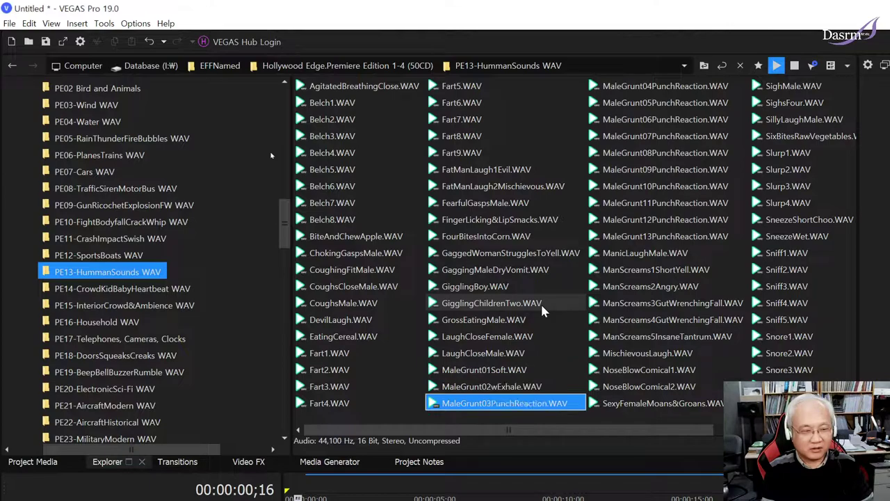
key("Down")
key("Down")
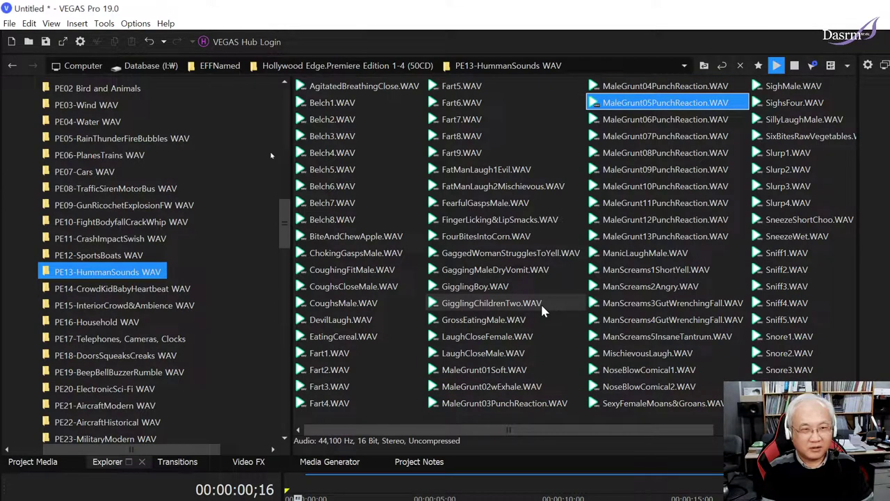
key("Down")
key("Down")
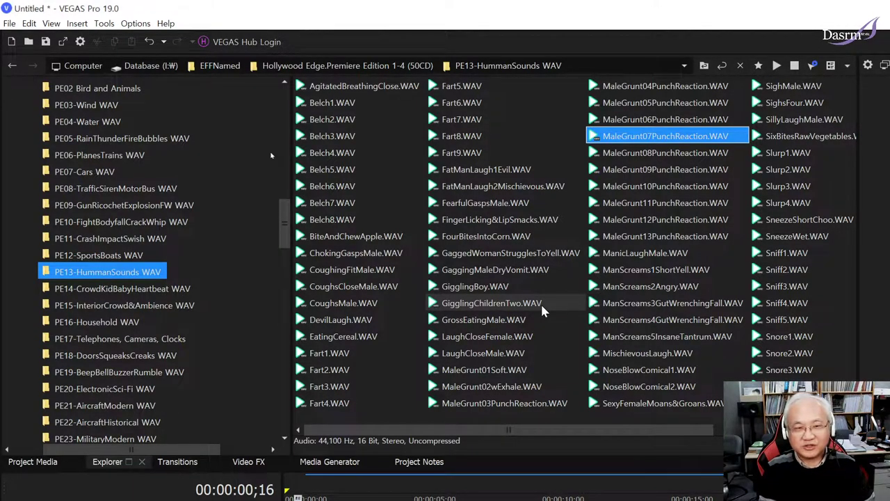
key("Down")
key("Down")
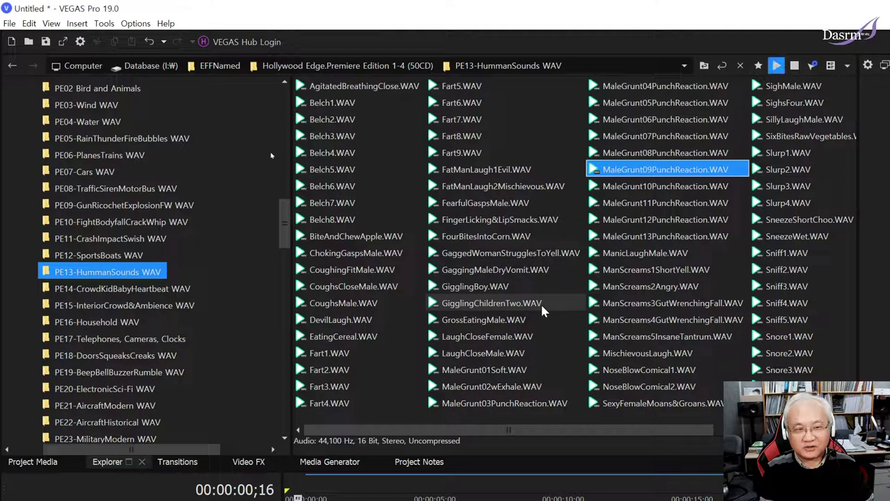
key("Down")
key("Down")
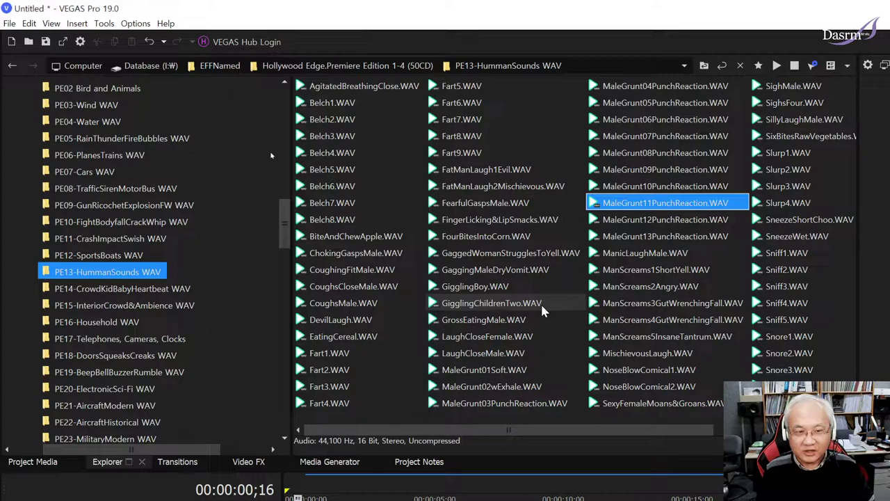
- Preview MaleGrunt11 and 12 PunchReaction, ManicLaughMale, ManScreams2Angry and MischievousLaugh
key("space")
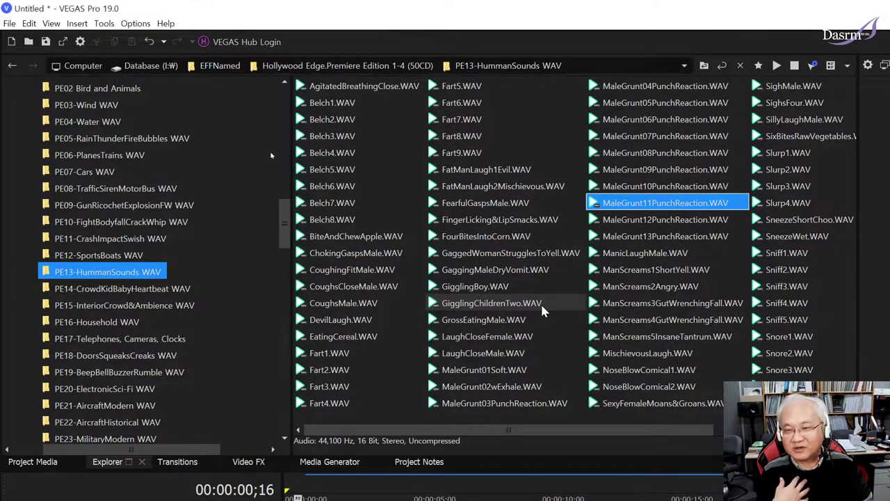
key("Down")
key("Down")
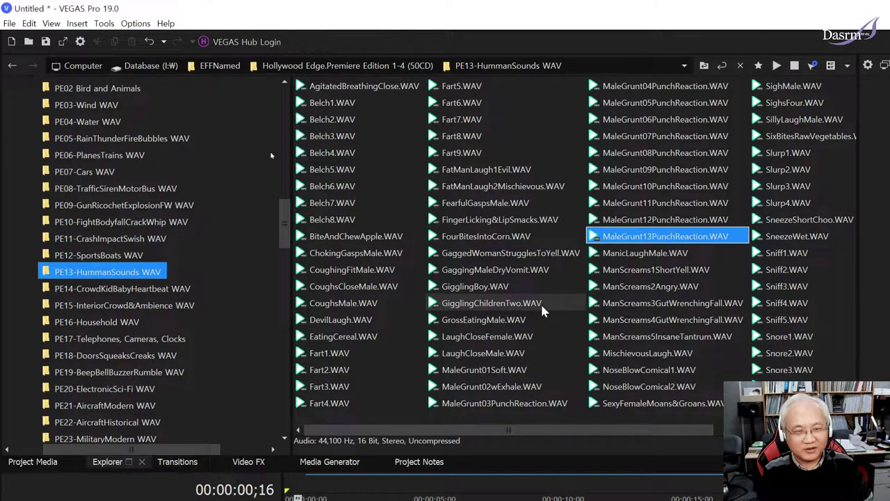
key("Down")
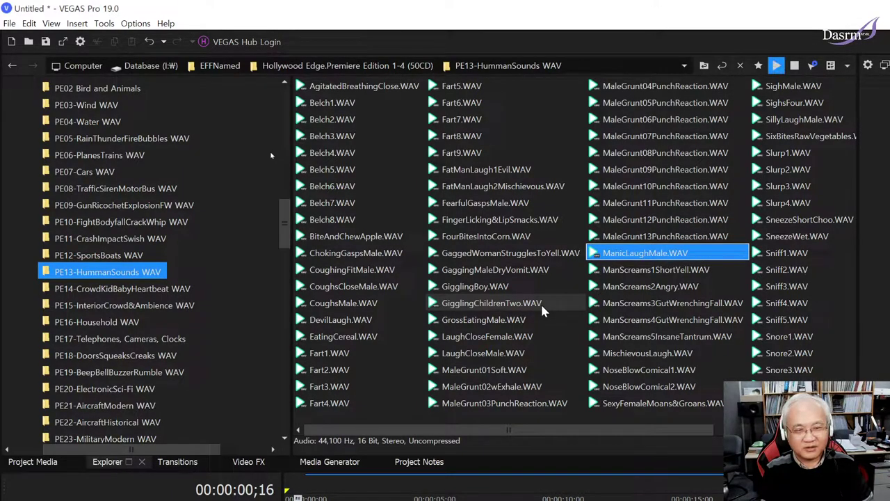
left_click(685, 285)
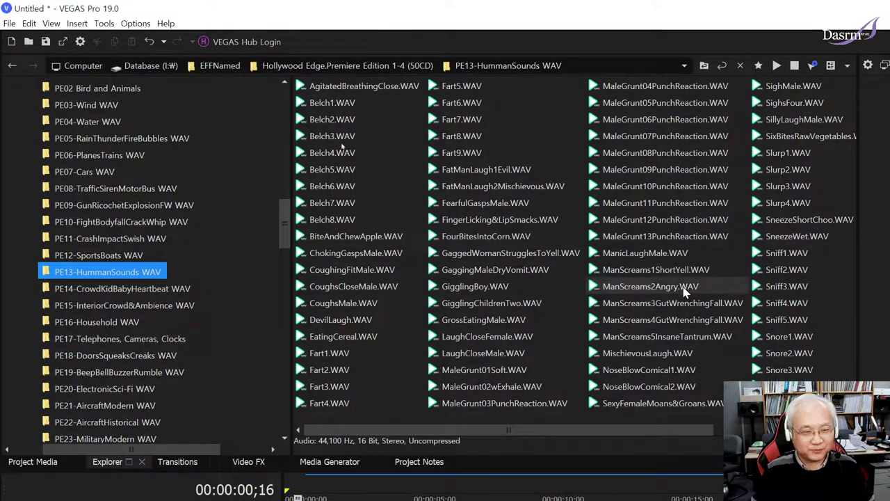
left_click(738, 353)
- Scroll the file list and preview Slurp1, Slurp3 and Slurp4
scroll(739, 353, "down", 2)
left_click(591, 153)
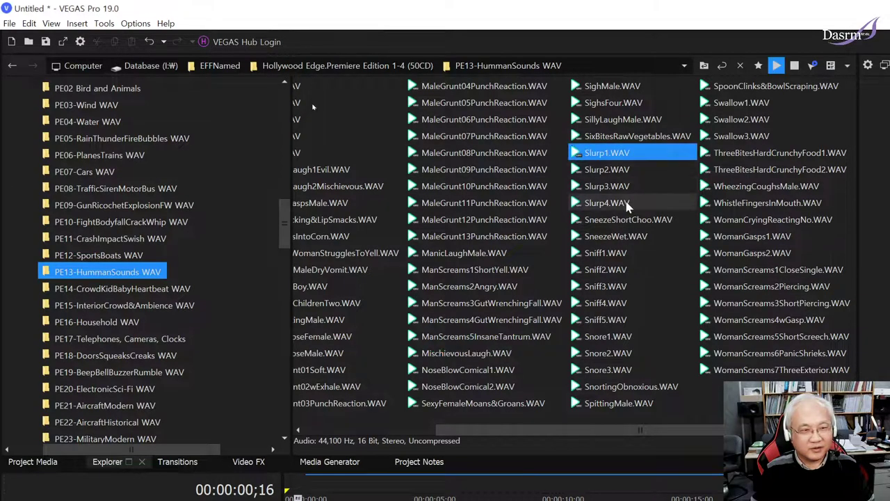
left_click(621, 188)
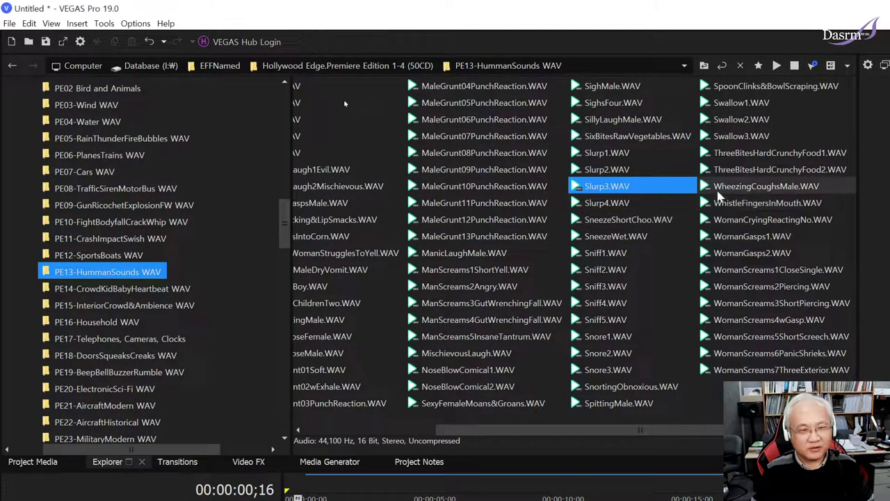
left_click(612, 204)
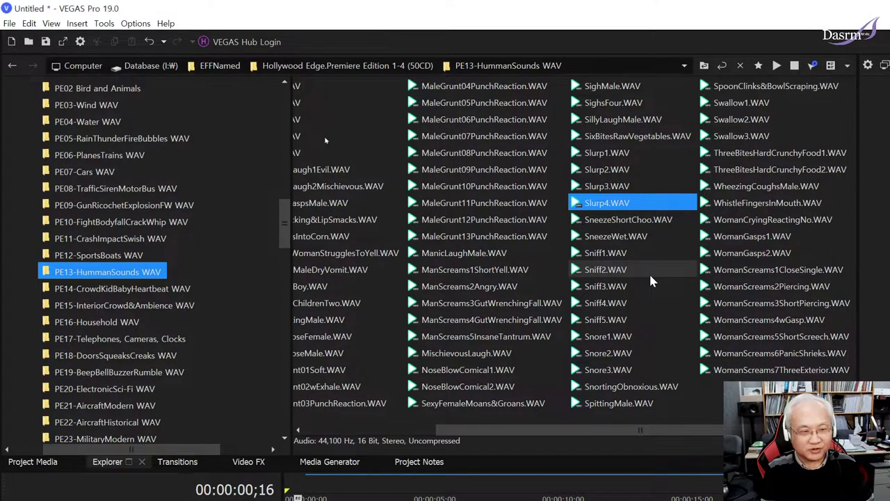
- Audition Sniff5, Snore1 and the Swallow1 to Swallow3 clips
key("Down")
key("Down")
key("Down")
key("Down")
key("Down")
key("Down")
key("Down")
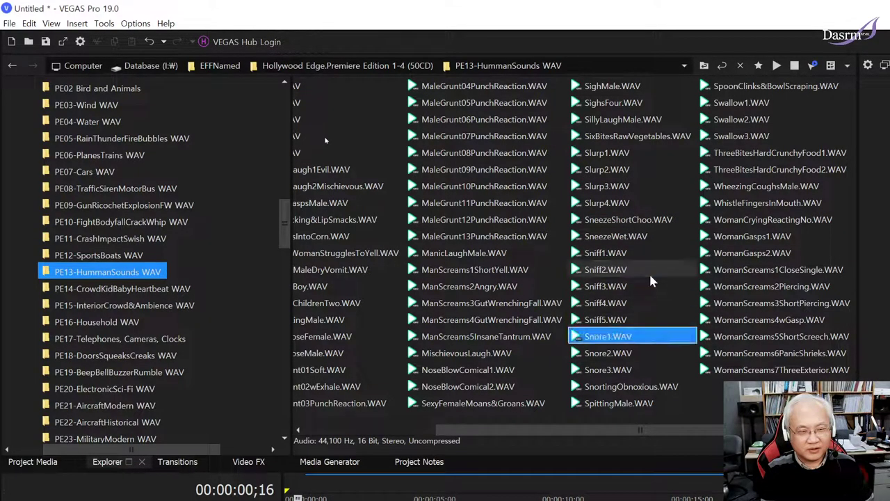
key("Up")
key("Down")
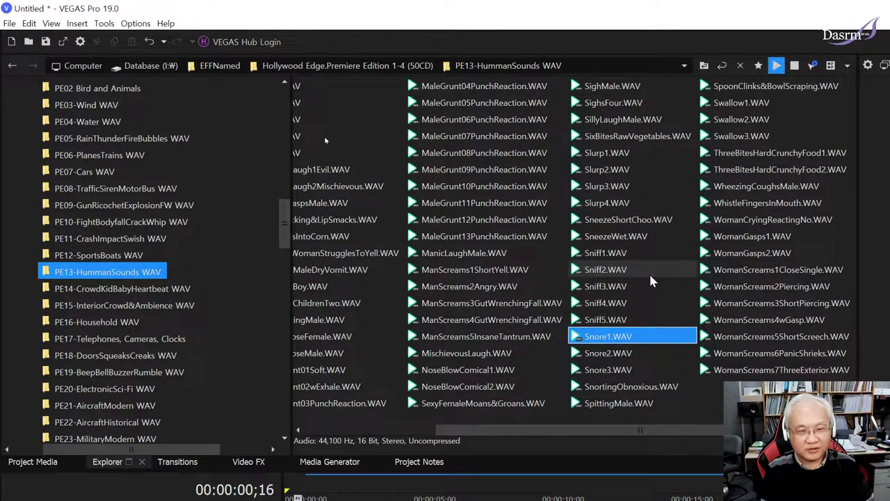
key("Down")
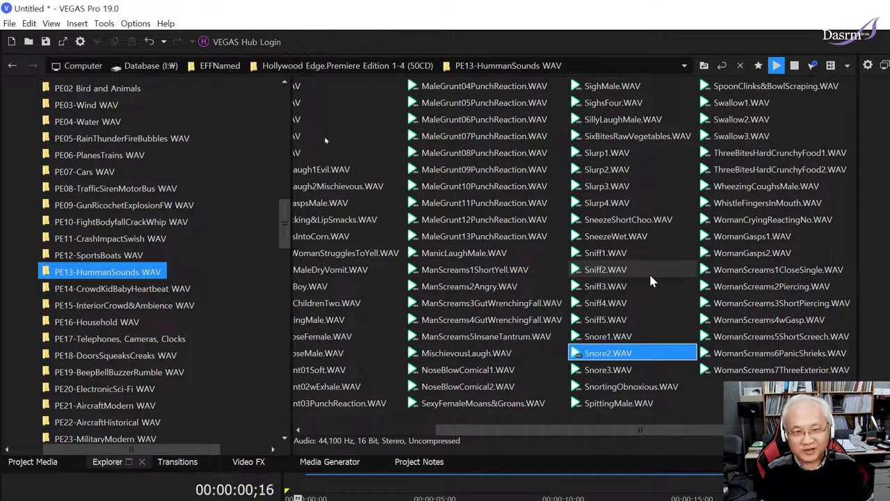
key("Down")
key("Down")
key("Down")
key("Down")
key("Down")
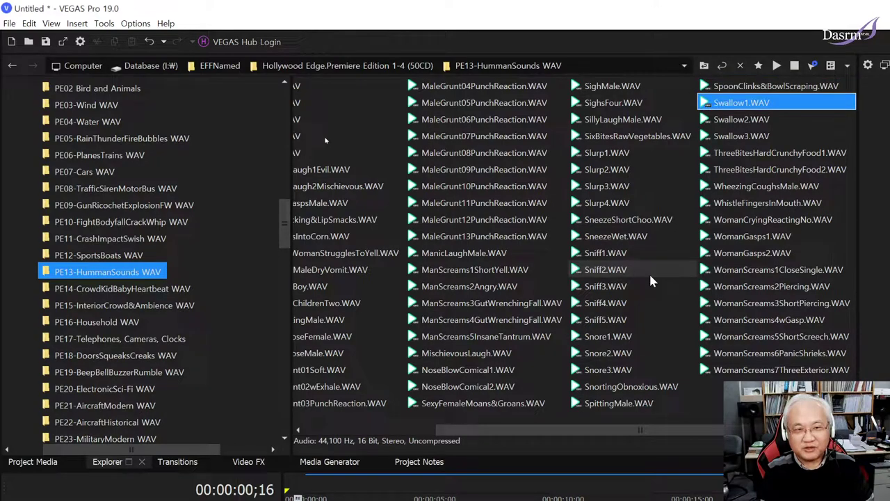
key("Down")
key("Down")
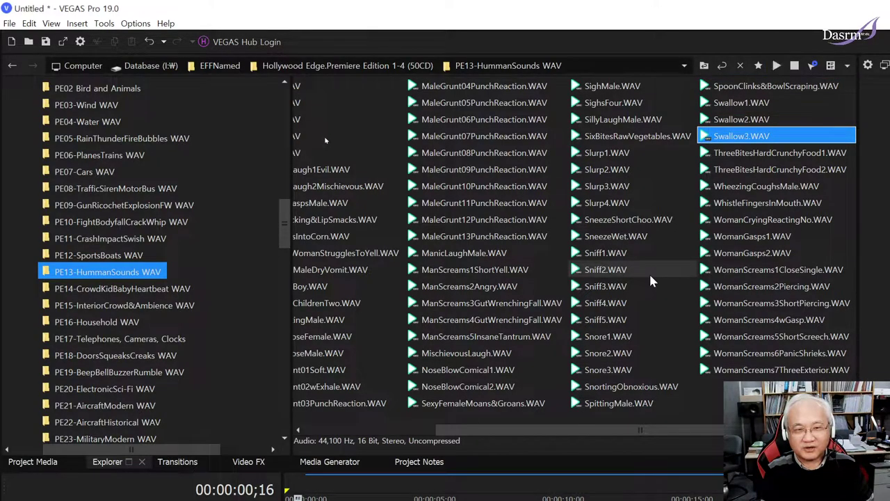
- Preview WomanGasps1, WomanGasps2 and WomanCryingReactingNo
key("Down")
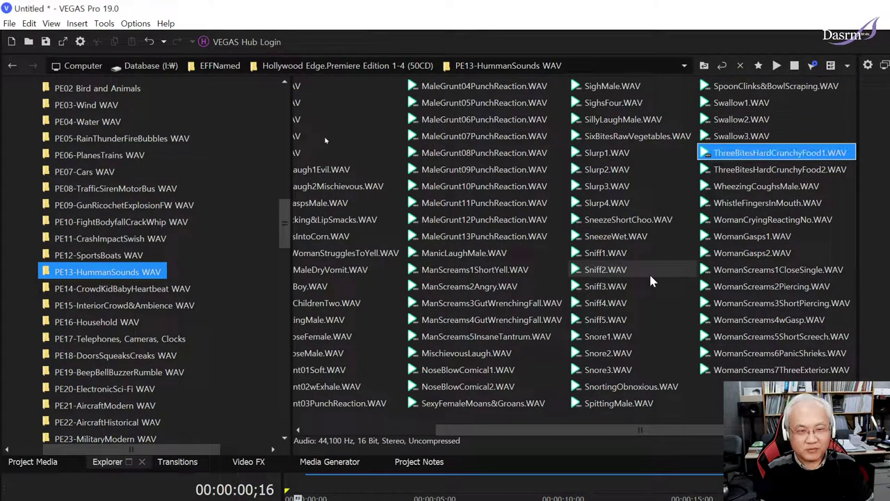
key("Down")
key("Down")
key("Down")
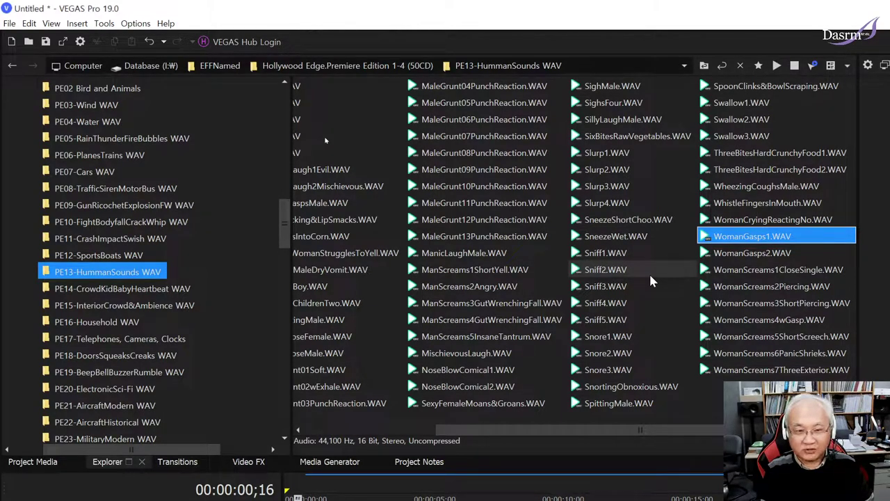
key("Down")
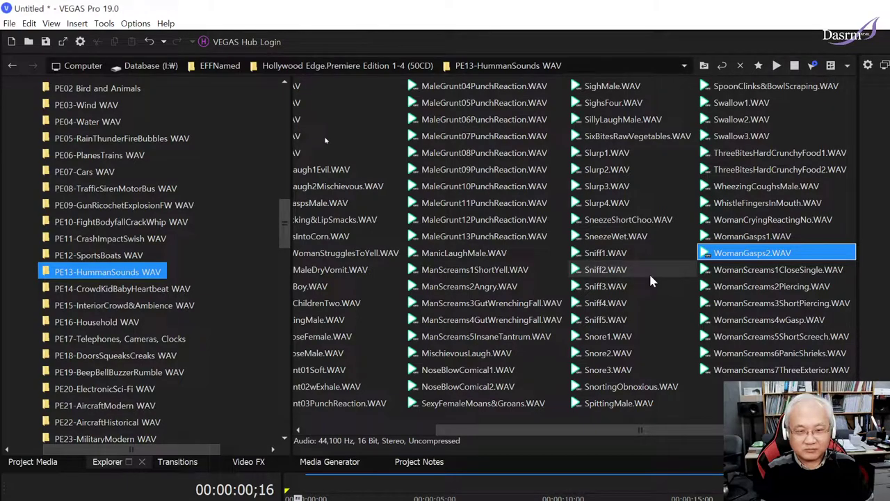
key("Up")
key("Up")
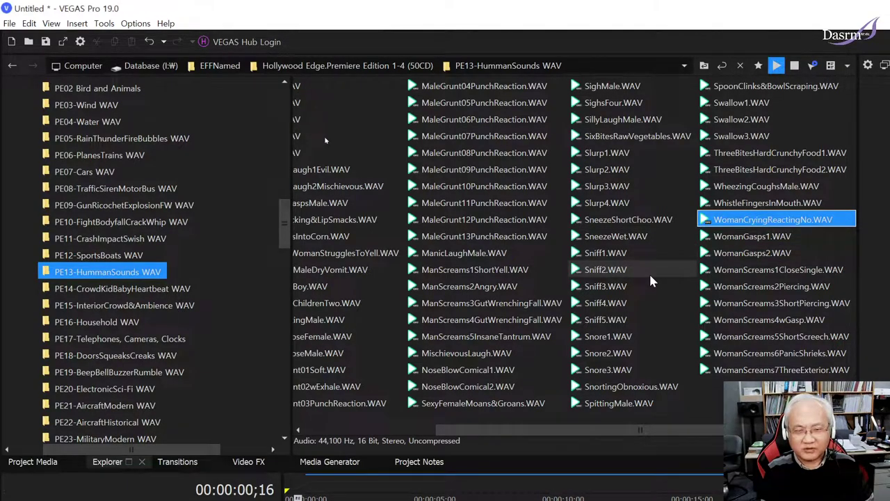
key("Down")
key("Down")
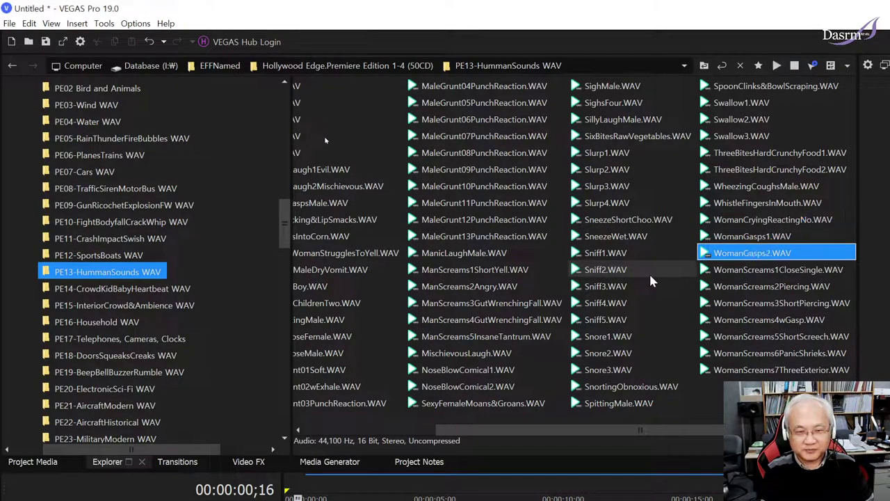
- Audition WomanScreams1CloseSingle through WomanScreams7ThreeExterior, replaying WomanScreams6PanicShrieks
key("Down")
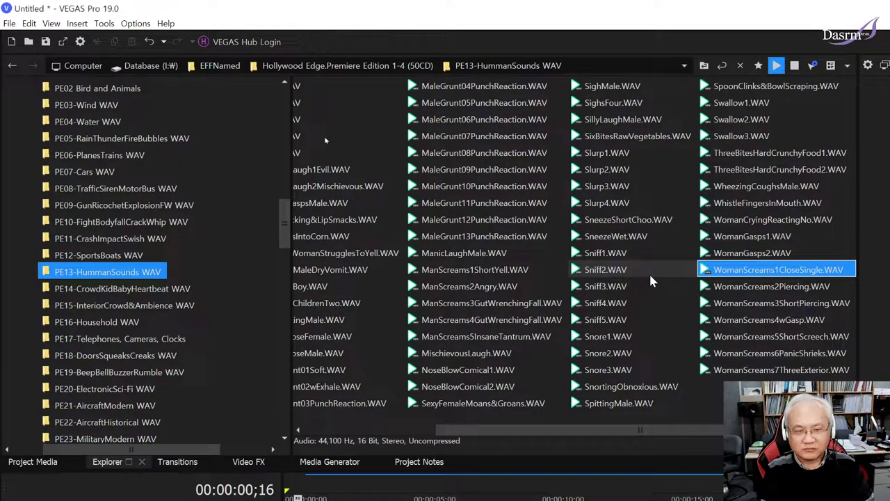
key("Down")
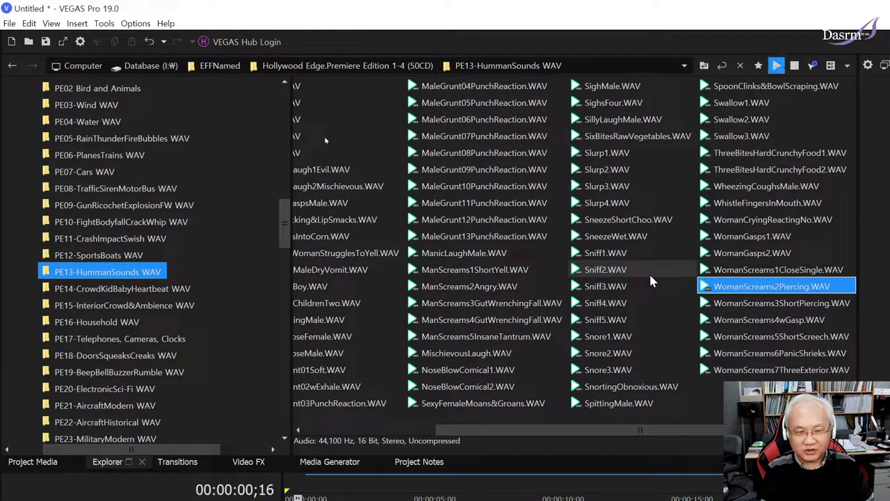
key("Down")
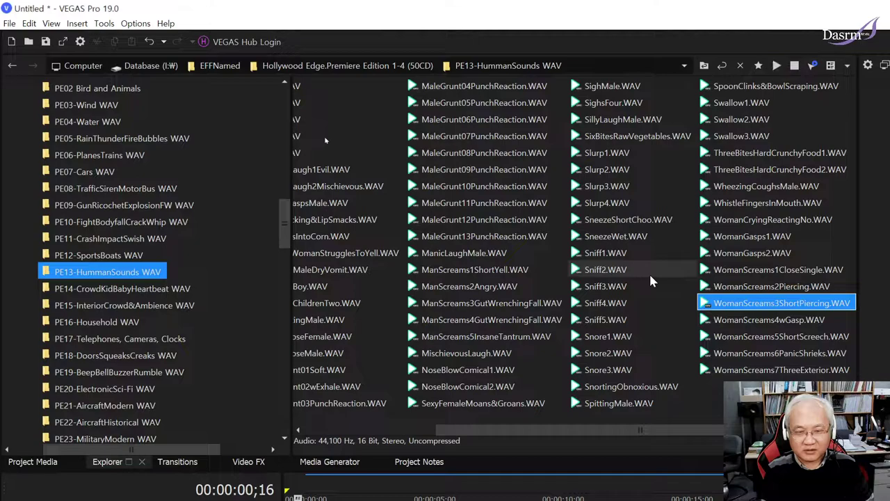
key("Down")
key("Down")
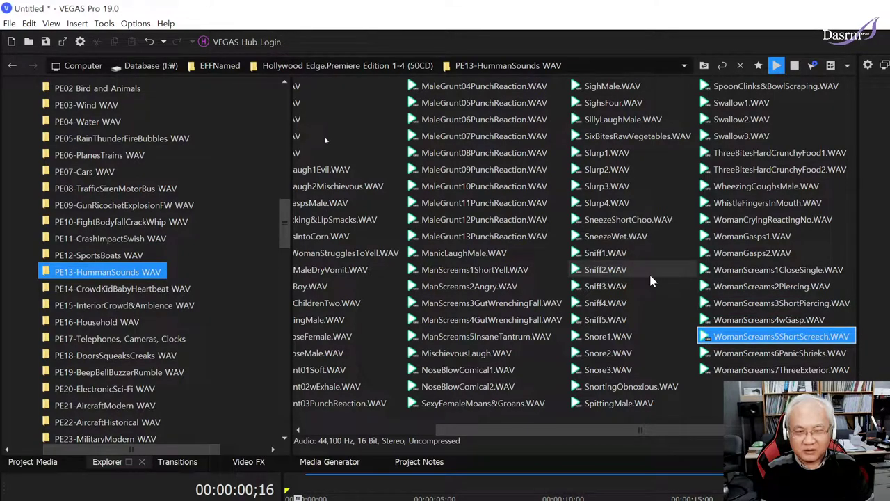
key("Down")
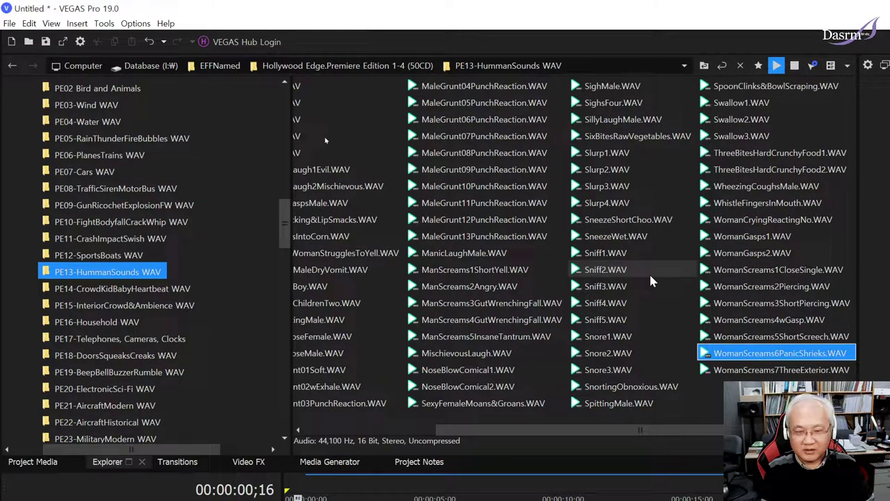
key("Down")
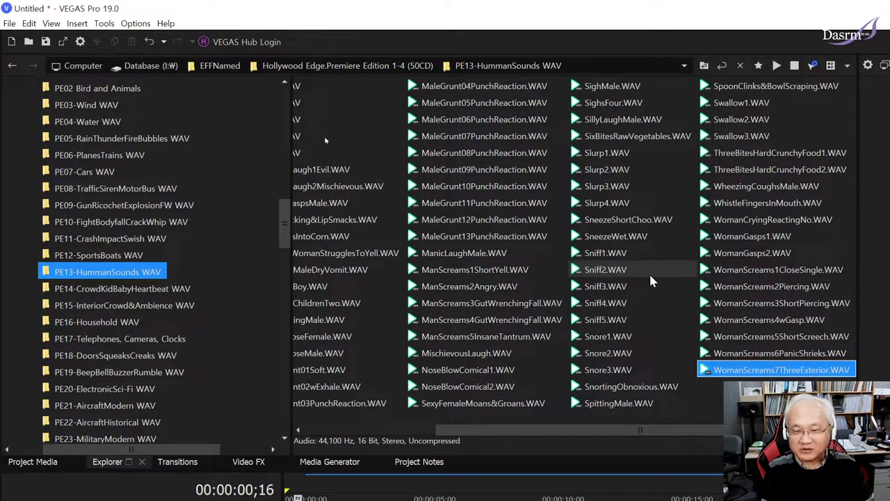
key("Up")
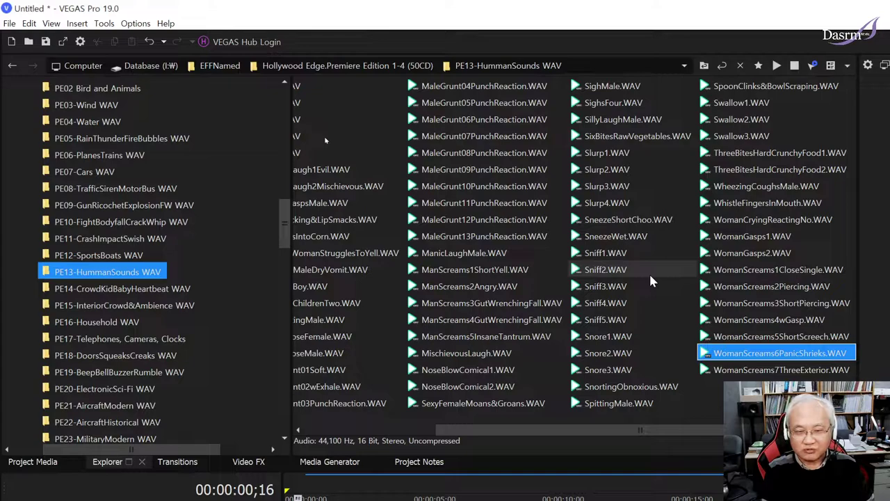
key("Down")
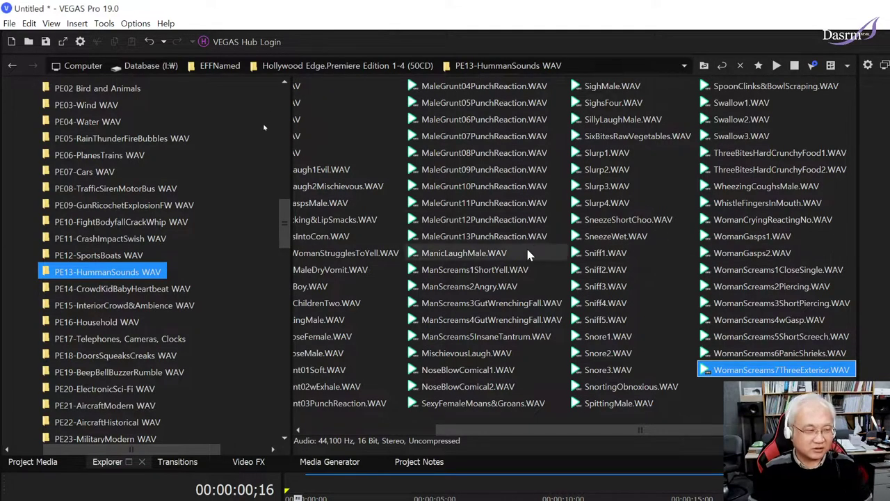
- Scroll the Explorer list back to the first column, starting at AgitatedBreathingClose.WAV
left_click_drag(284, 239, 284, 233)
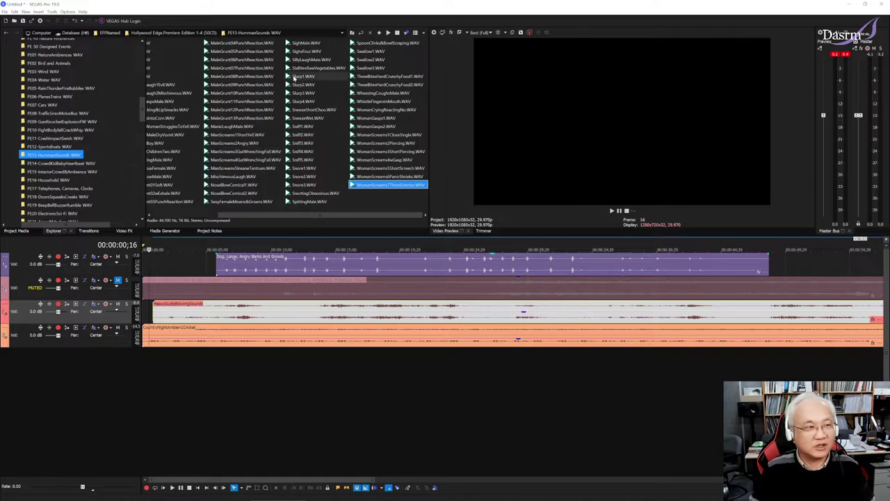
left_click(162, 218)
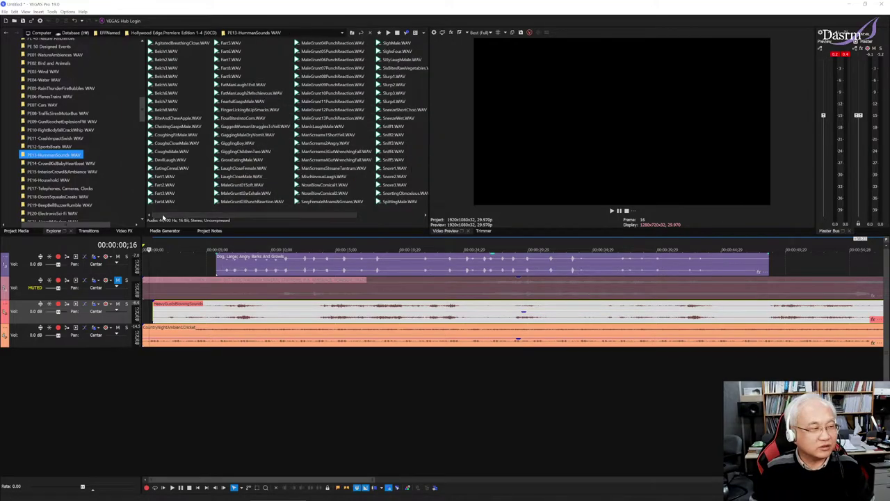